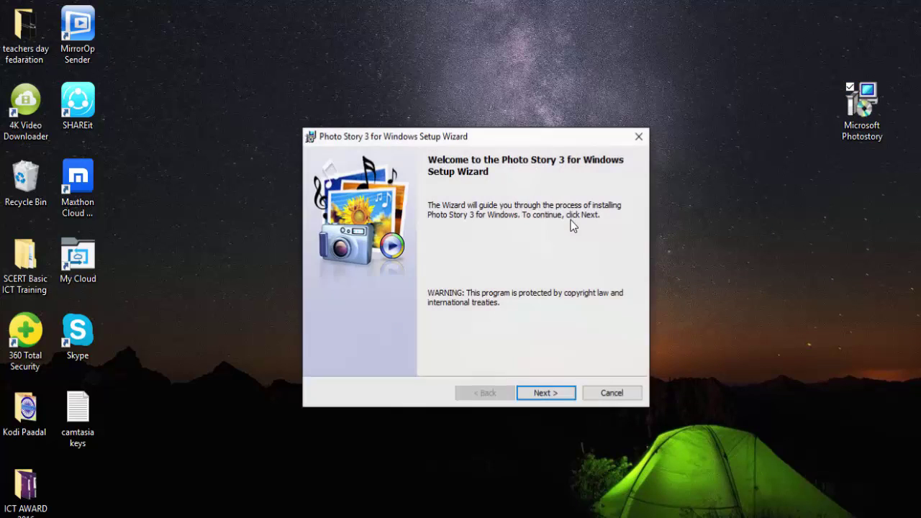
Install Photo Story 3 for Windows, accepting the license terms and keeping the default installation folder
drag(448, 142, 324, 41)
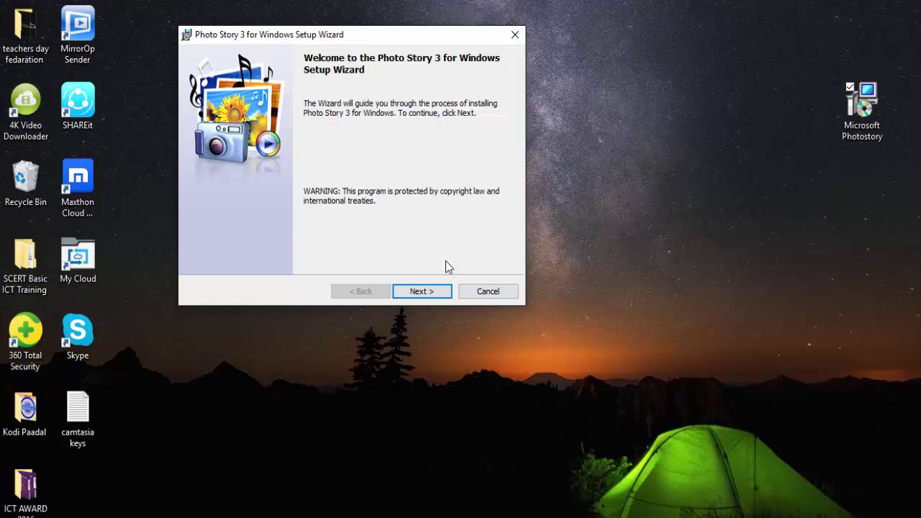
click(431, 292)
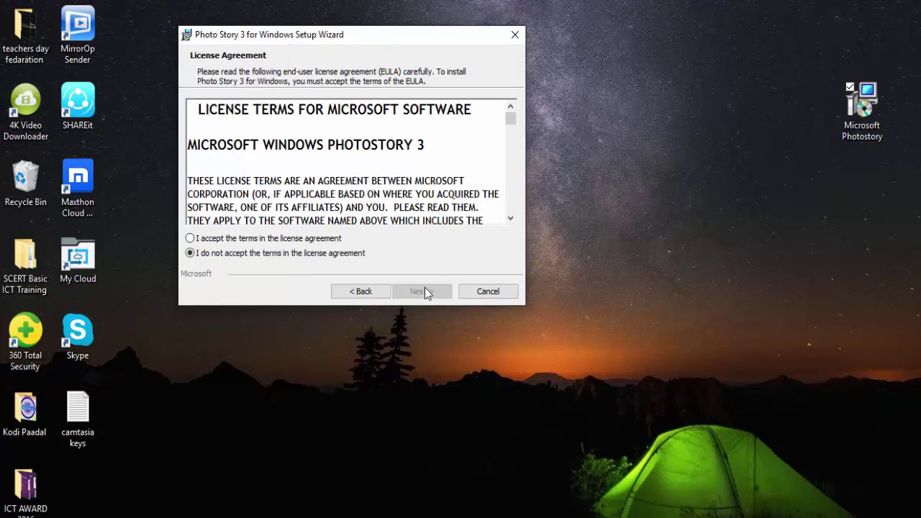
click(239, 241)
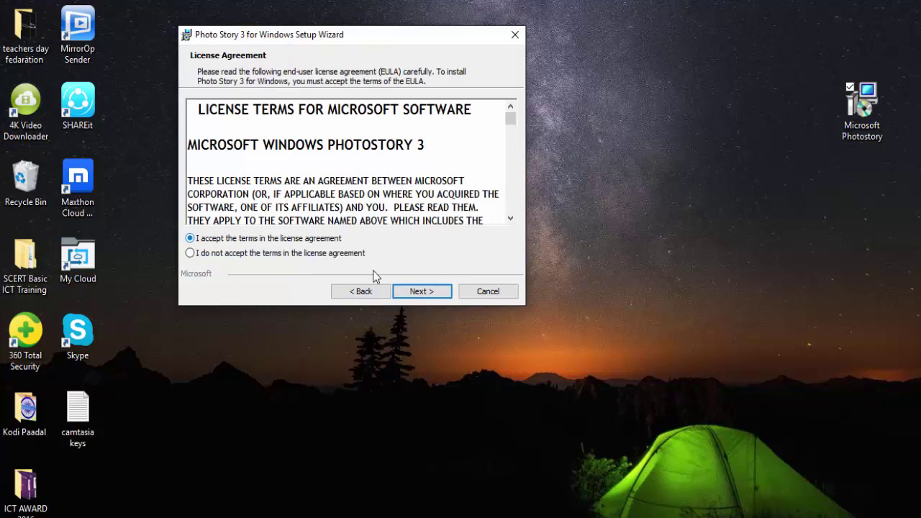
click(429, 292)
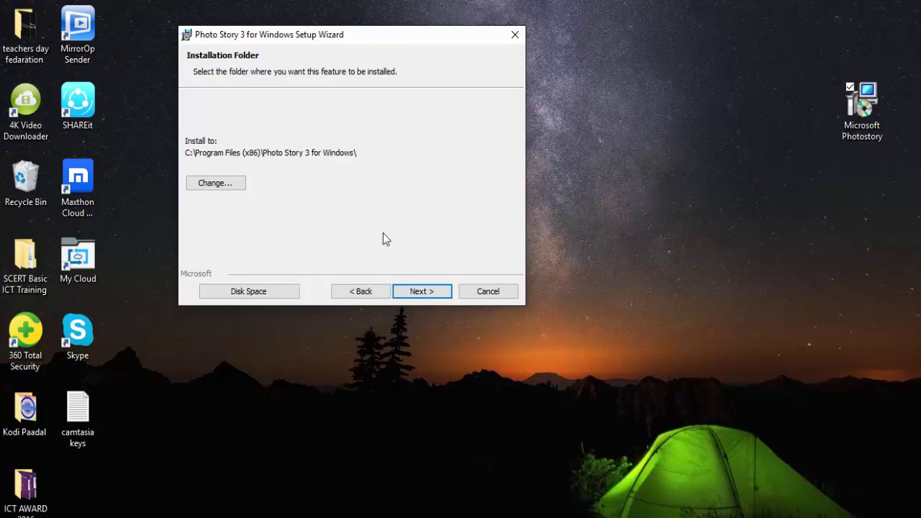
click(429, 292)
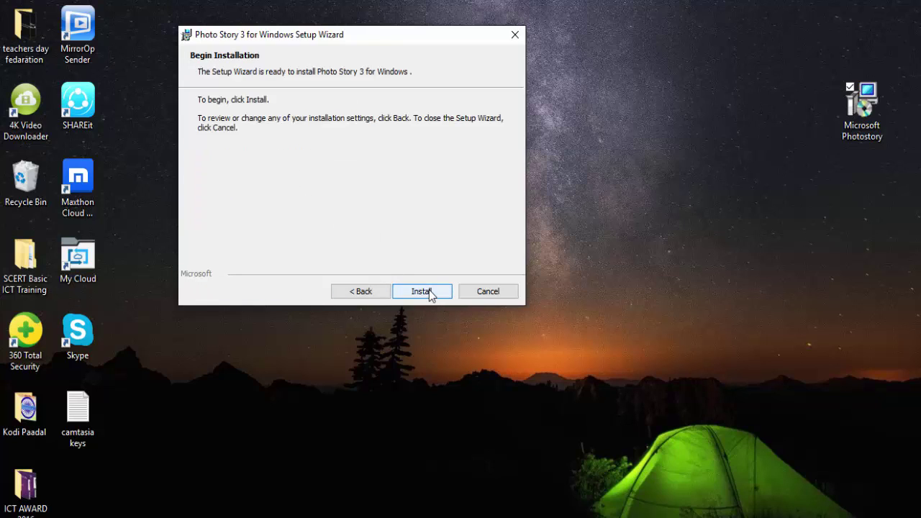
click(425, 289)
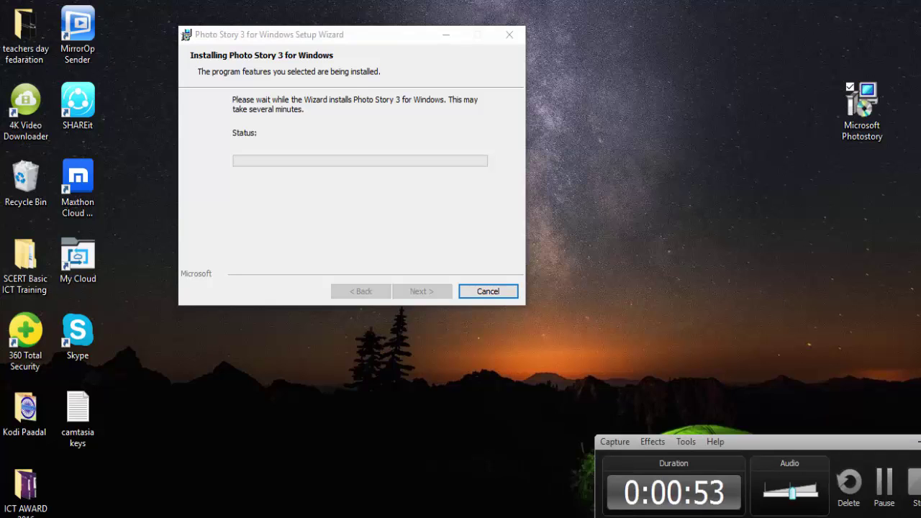
click(884, 481)
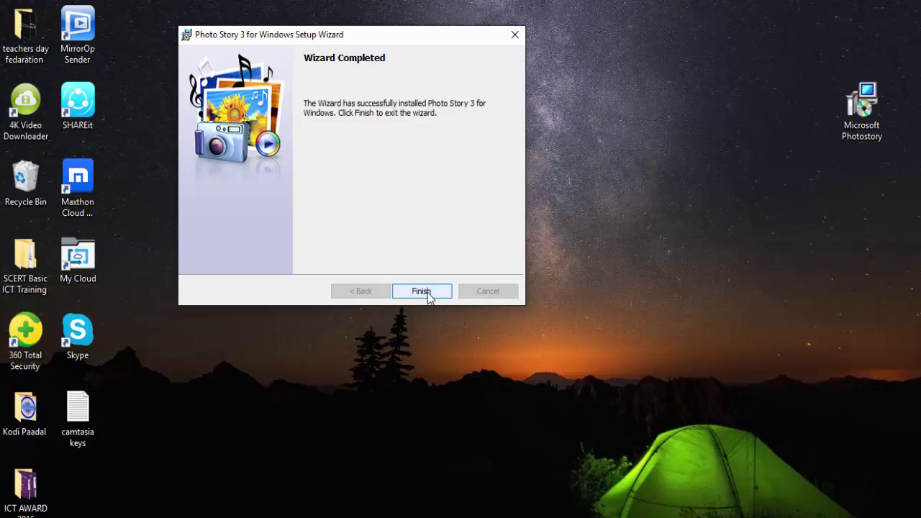
click(428, 293)
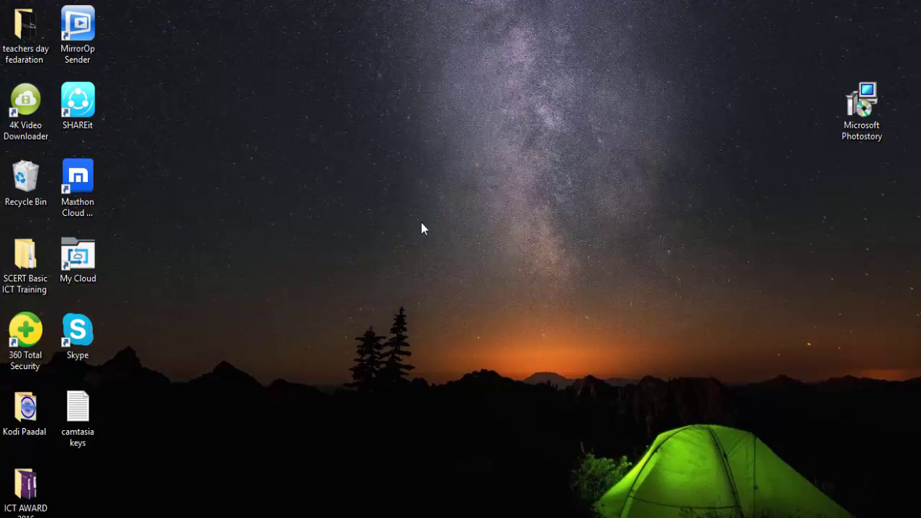
Refresh the desktop, then launch Photo Story 3 for Windows with a new story
right_click(609, 152)
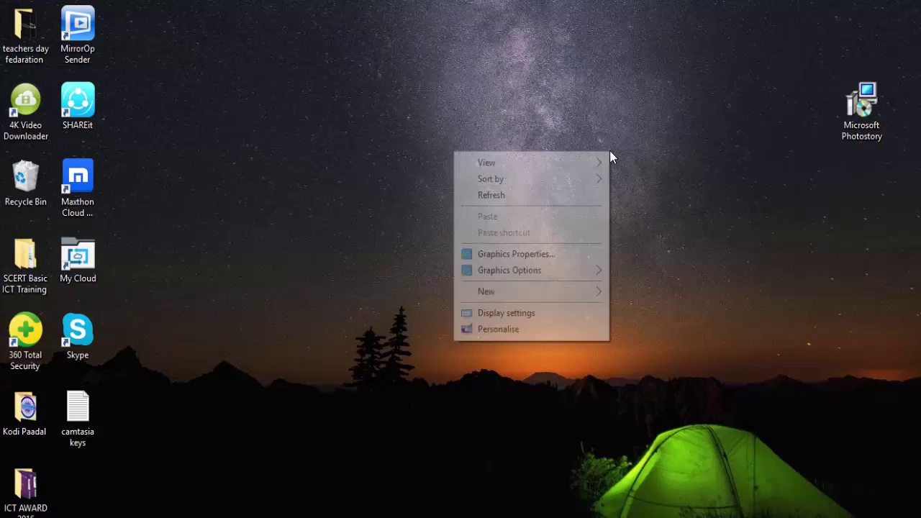
click(533, 197)
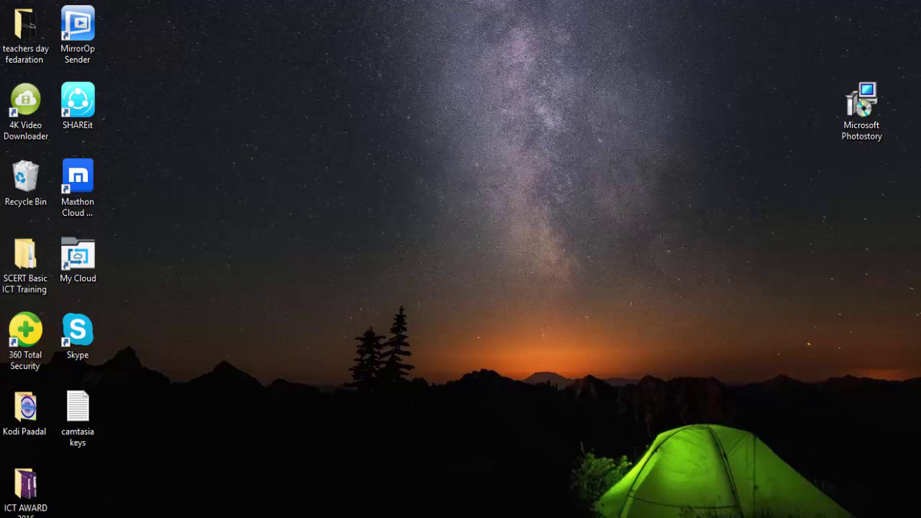
key(super)
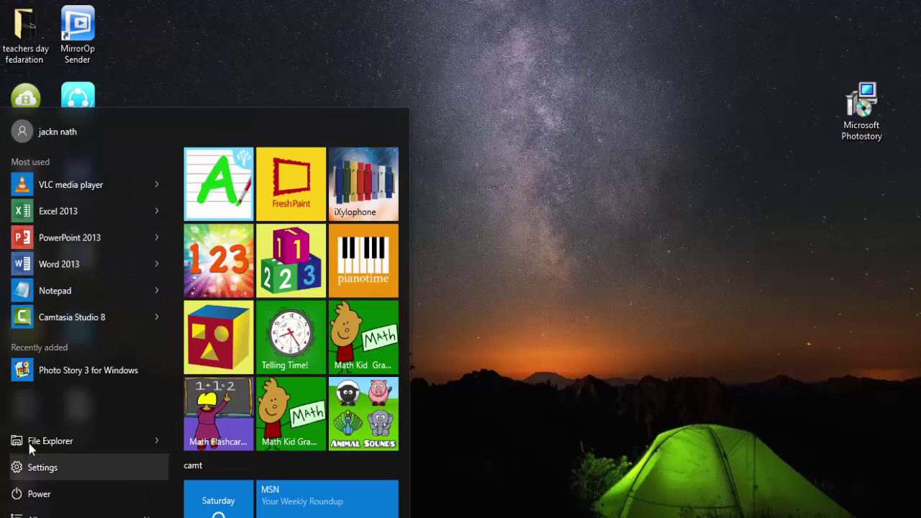
click(88, 375)
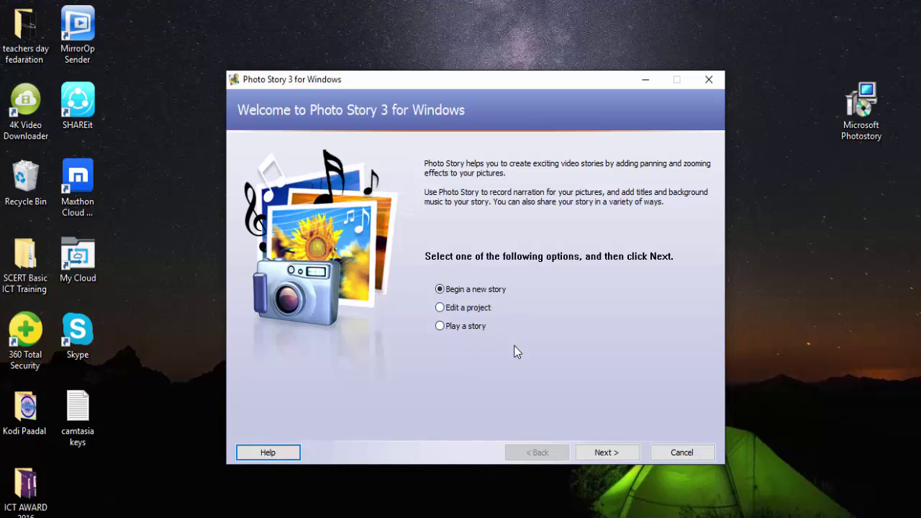
click(614, 455)
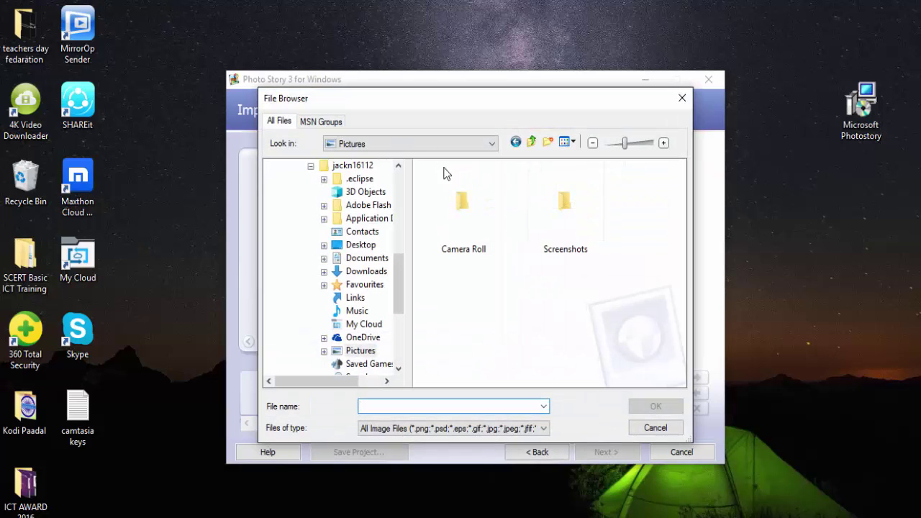
Import the picture Screenshot (10) from the Screenshots folder into the story
drag(395, 294, 409, 190)
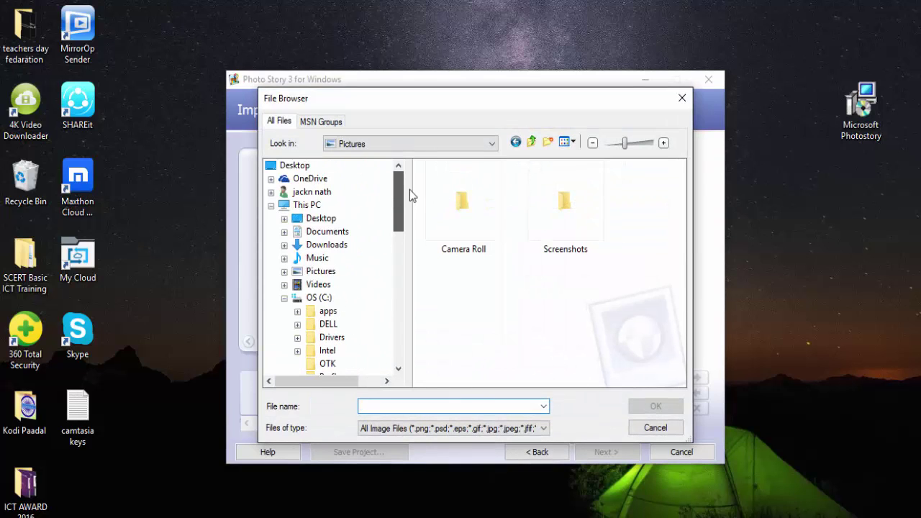
double_click(583, 204)
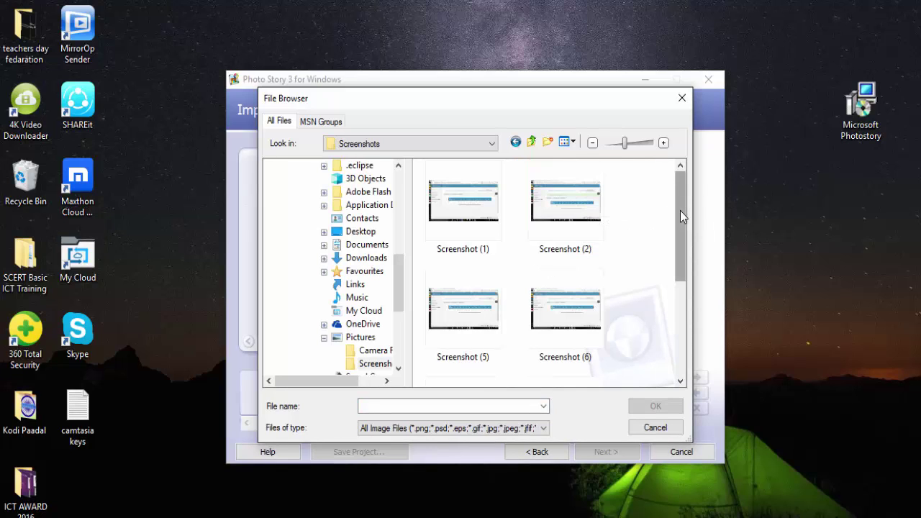
drag(679, 211, 705, 403)
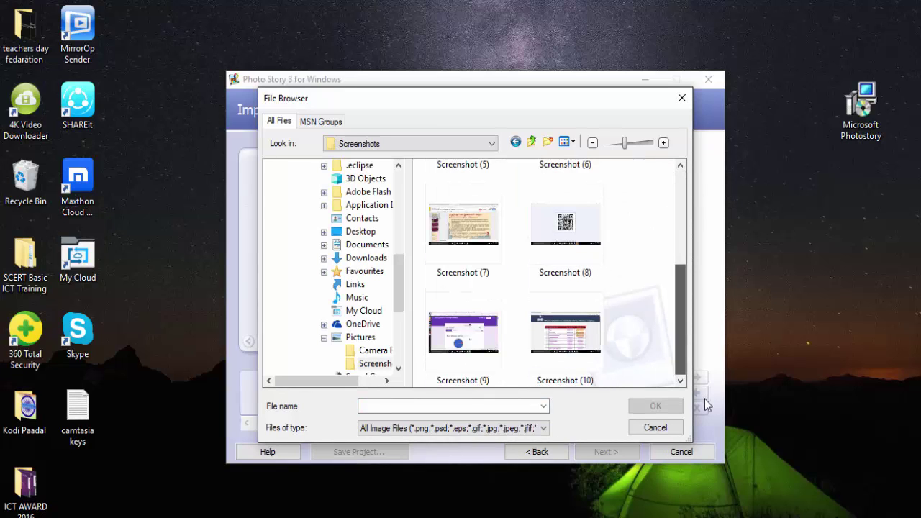
click(551, 335)
click(665, 405)
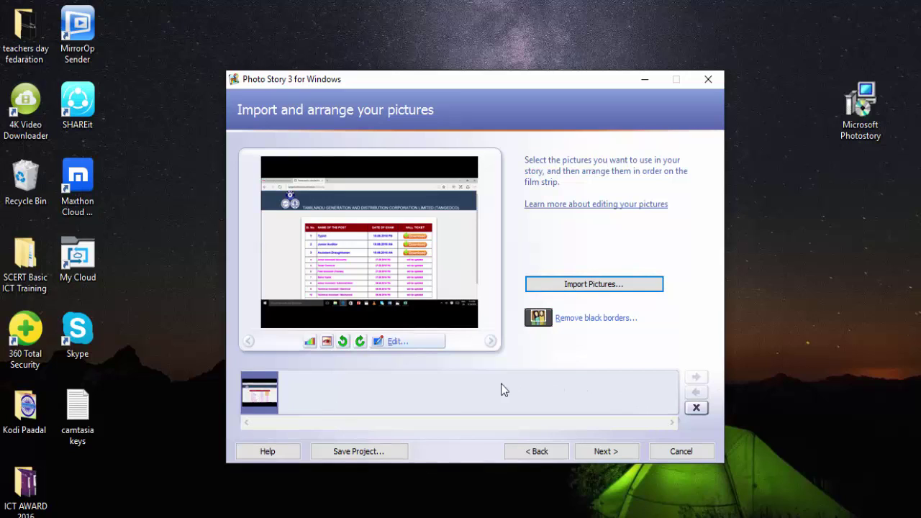
Correct the picture's color levels and save a crop of about 685 x 514 pixels around the exam table
click(310, 342)
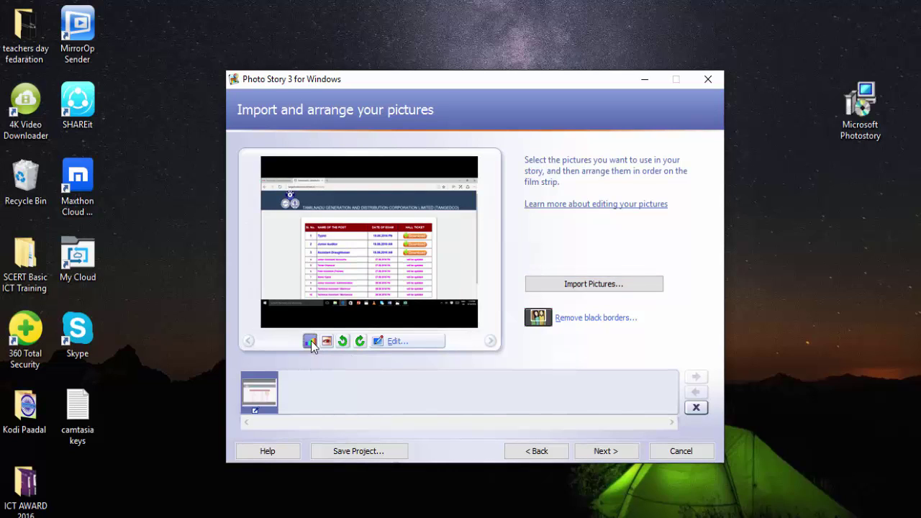
click(395, 345)
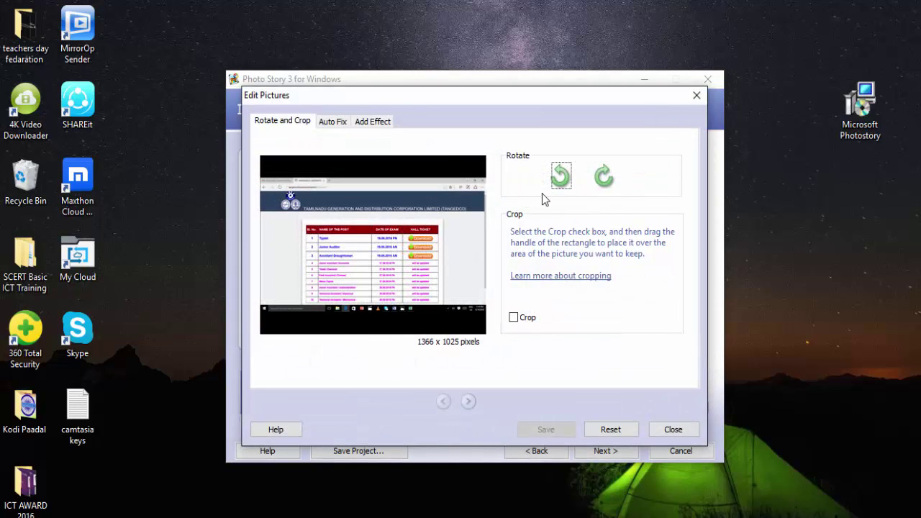
click(512, 318)
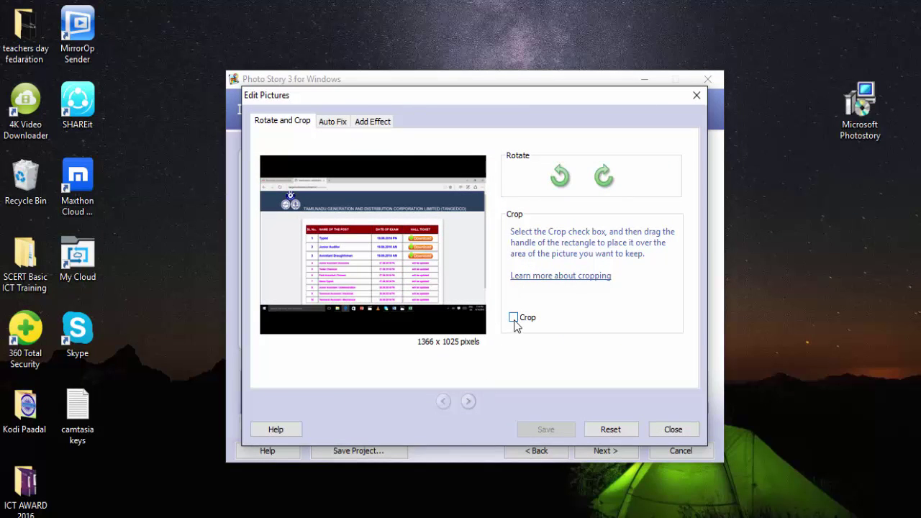
drag(364, 267, 388, 284)
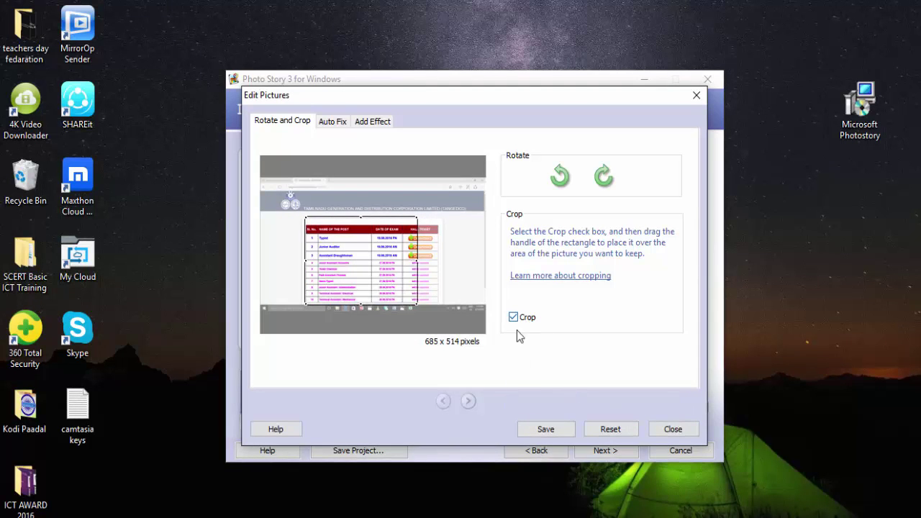
click(541, 430)
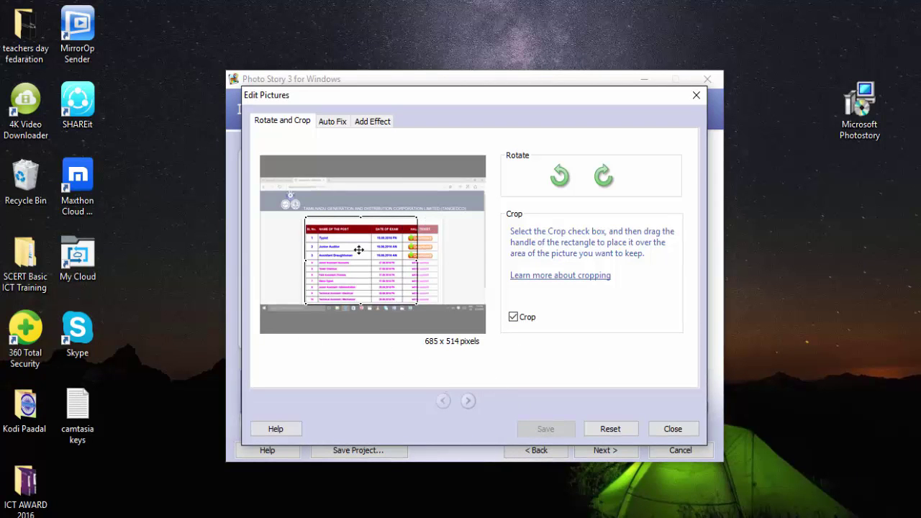
Turn on contrast correction and red eye correction for the cropped picture
click(334, 123)
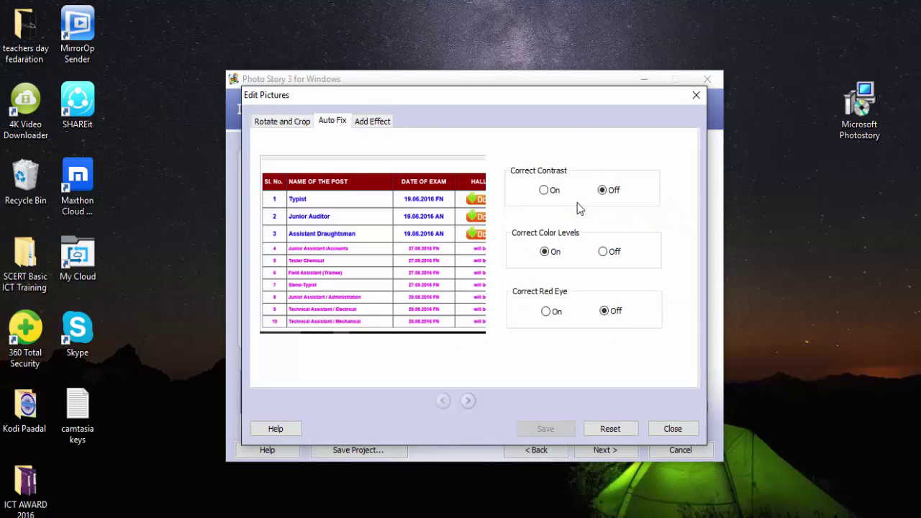
click(544, 191)
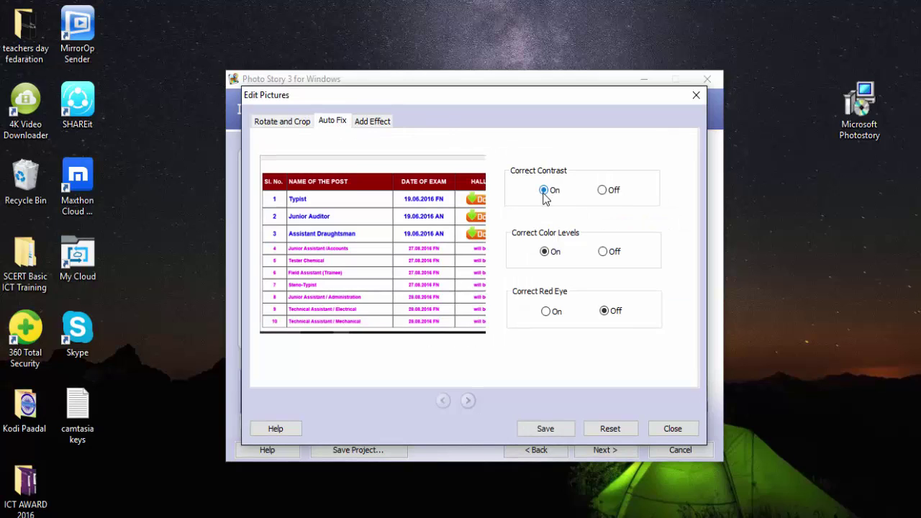
click(546, 311)
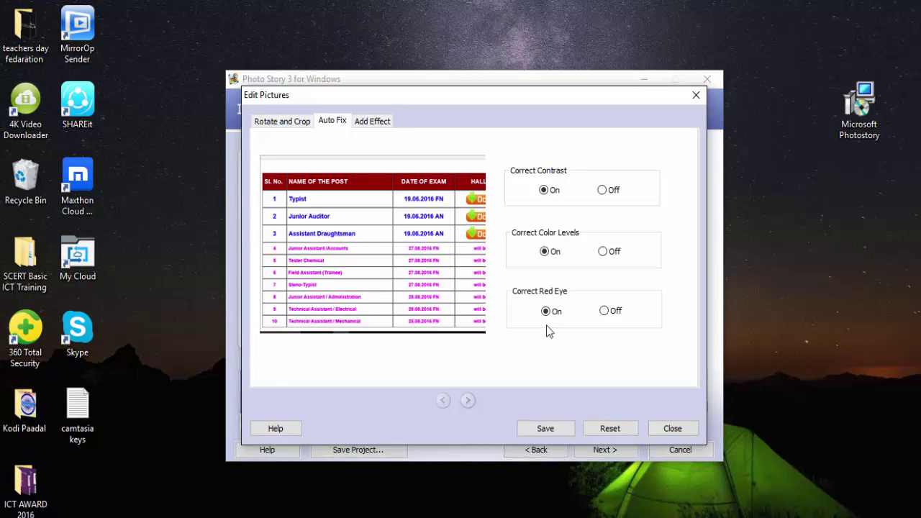
Try the Black and White, Sepia and Diffuse Glow effects on the picture
click(364, 123)
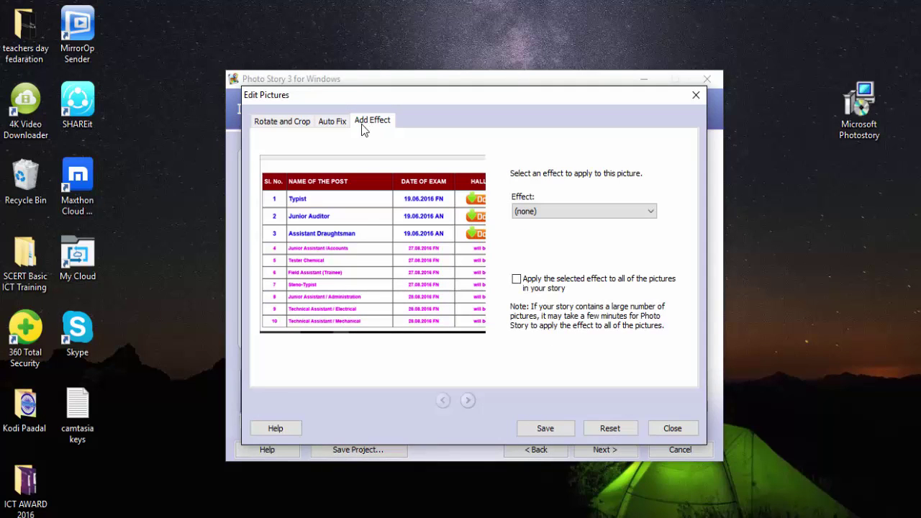
click(577, 211)
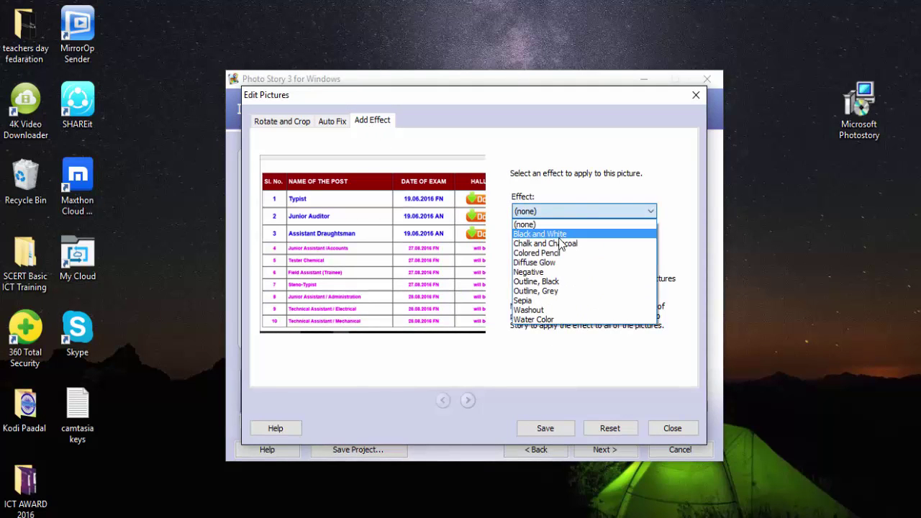
click(556, 234)
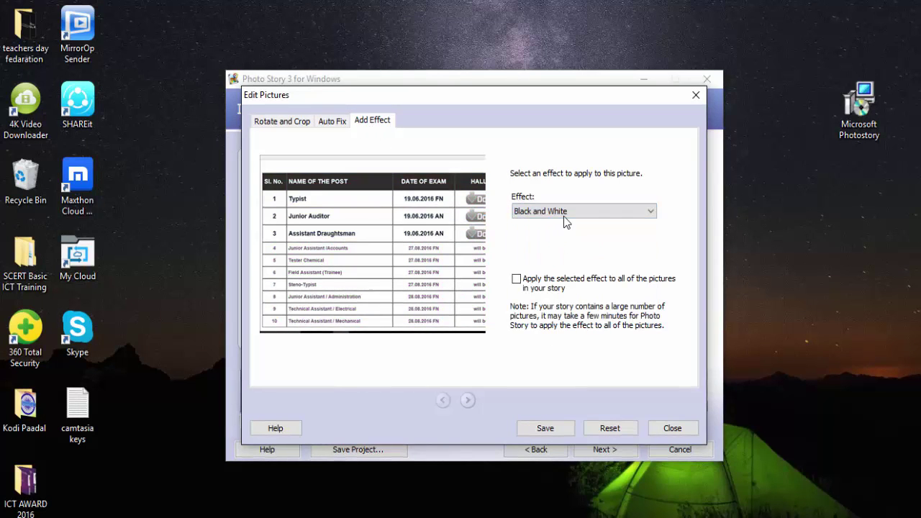
click(564, 216)
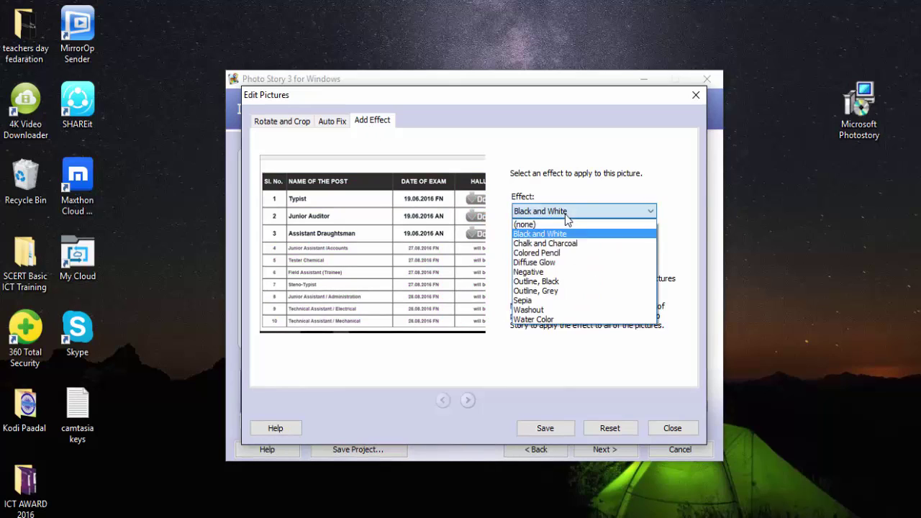
click(536, 301)
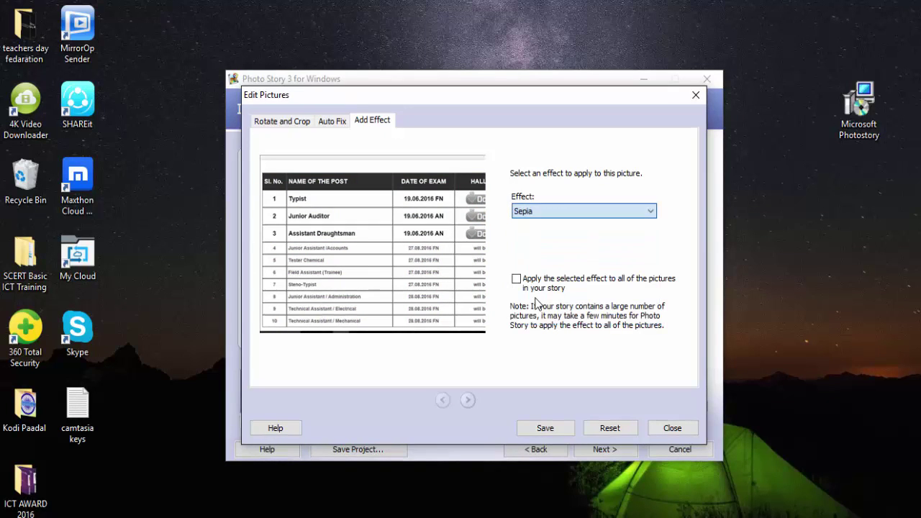
click(567, 211)
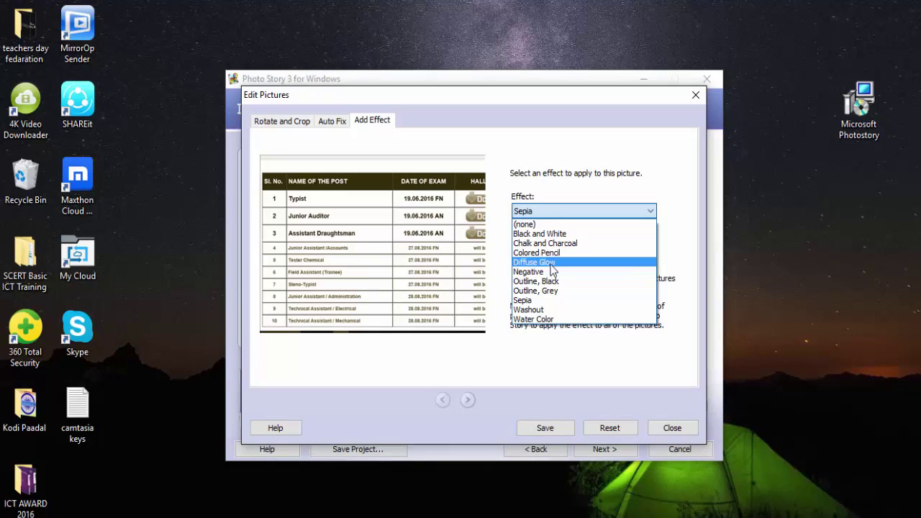
click(551, 263)
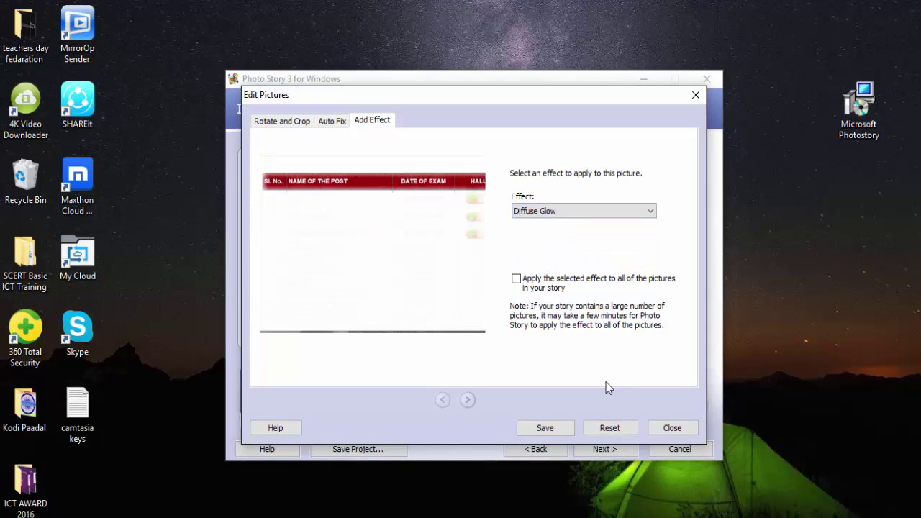
Set the picture's effect to (none) and save the picture edits
click(564, 211)
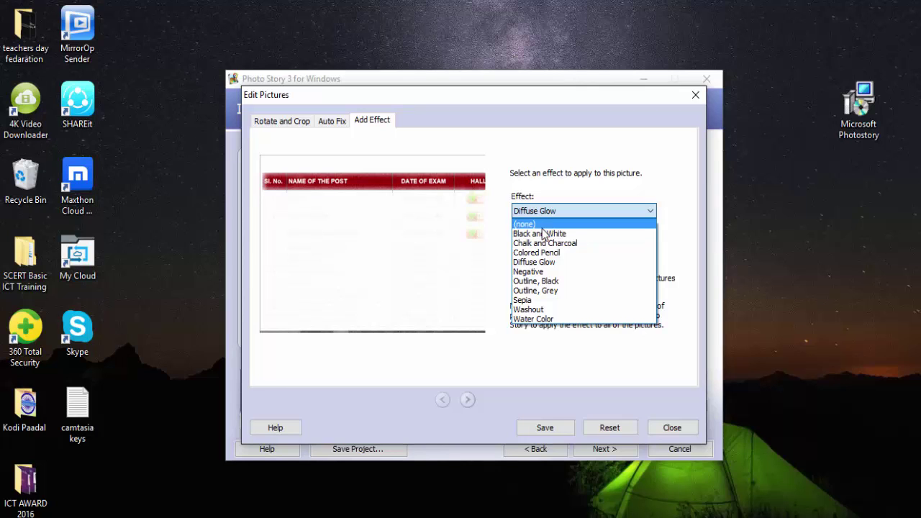
click(542, 226)
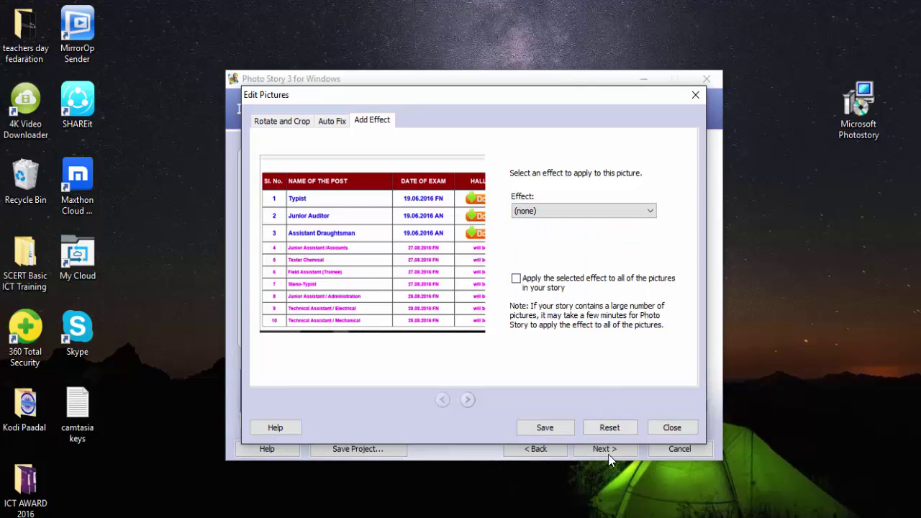
click(564, 428)
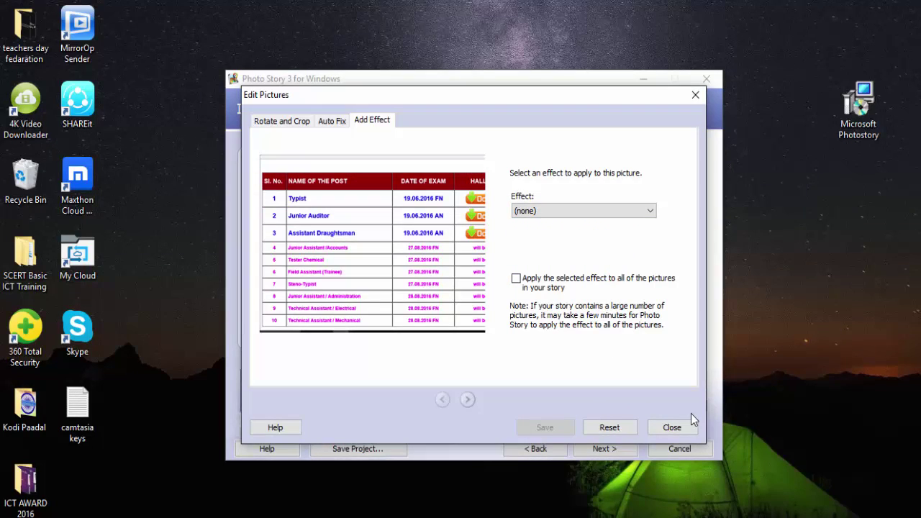
Apply the (none) effect to all pictures in the story, save the change and close the picture editor
click(516, 278)
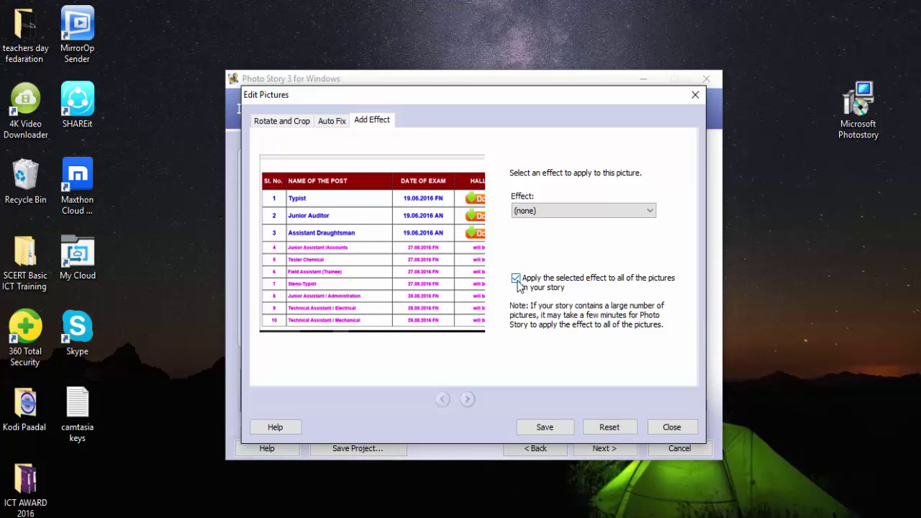
click(543, 428)
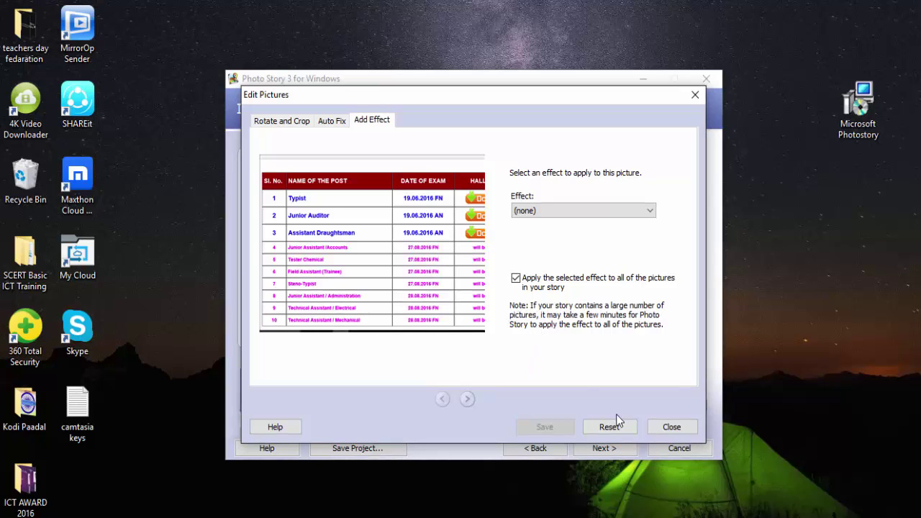
click(668, 426)
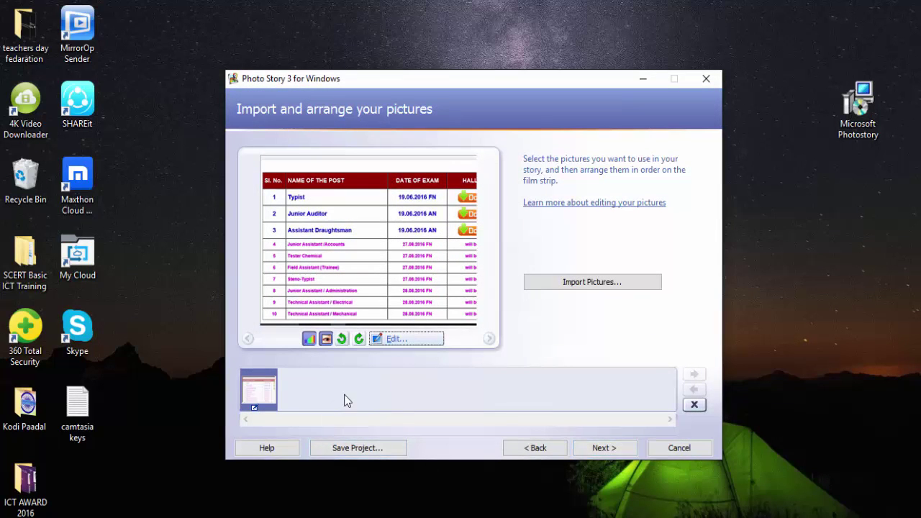
Import the picture Screenshot (8) from the Screenshots folder into the story
click(548, 285)
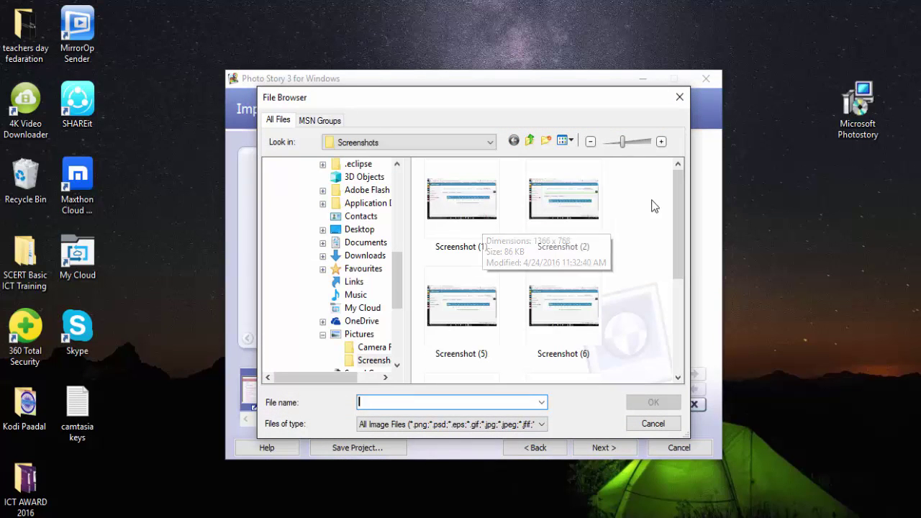
click(596, 210)
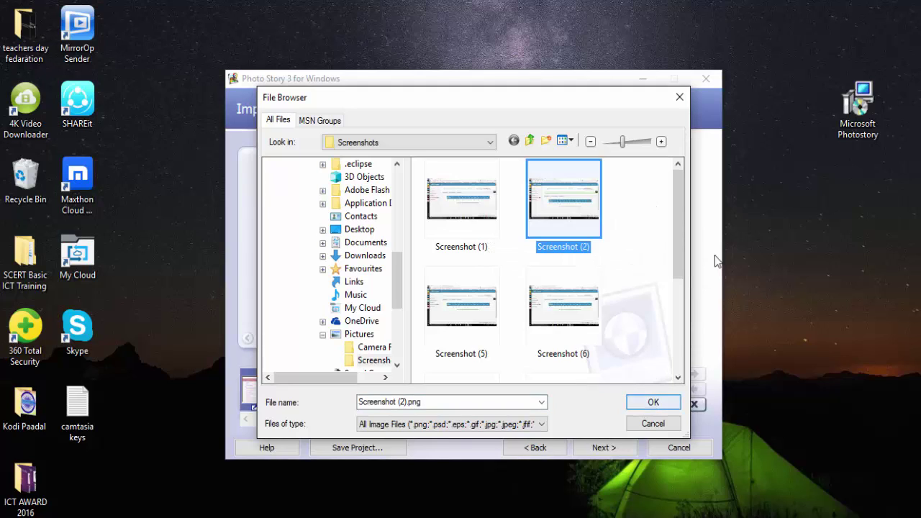
scroll(680, 288, down, 1)
scroll(681, 302, down, 4)
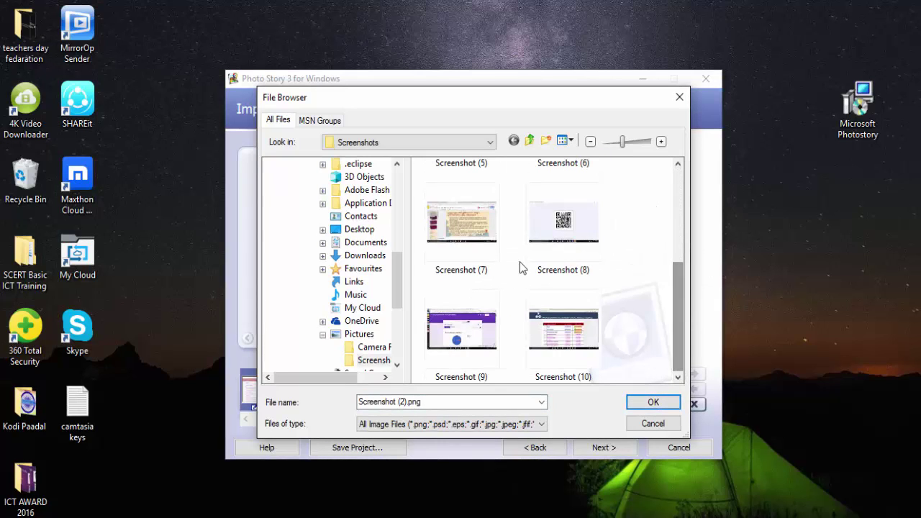
click(569, 248)
click(656, 401)
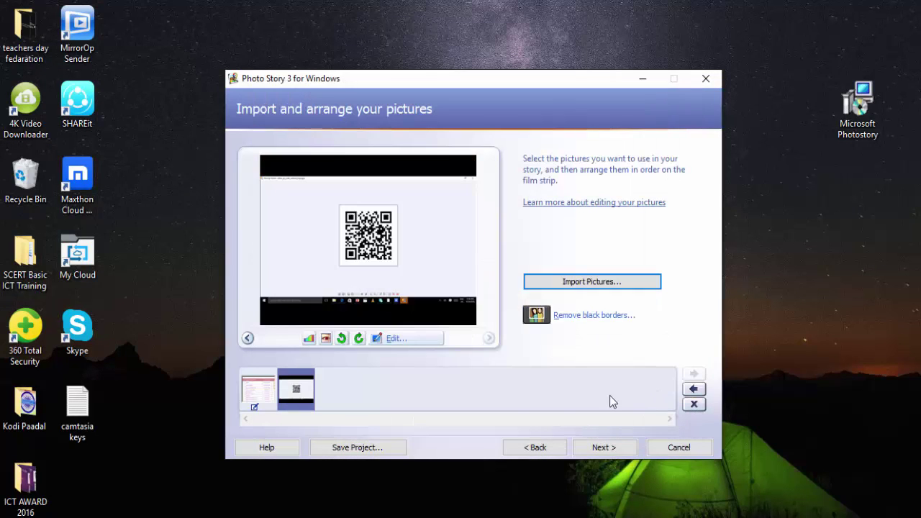
Import the picture Screenshot (7) from the Screenshots folder into the story
click(618, 282)
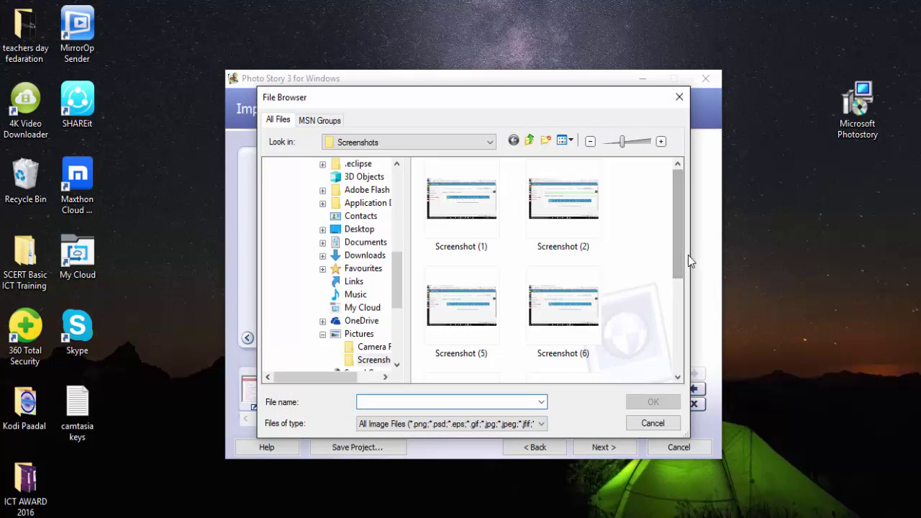
scroll(681, 258, down, 4)
click(461, 211)
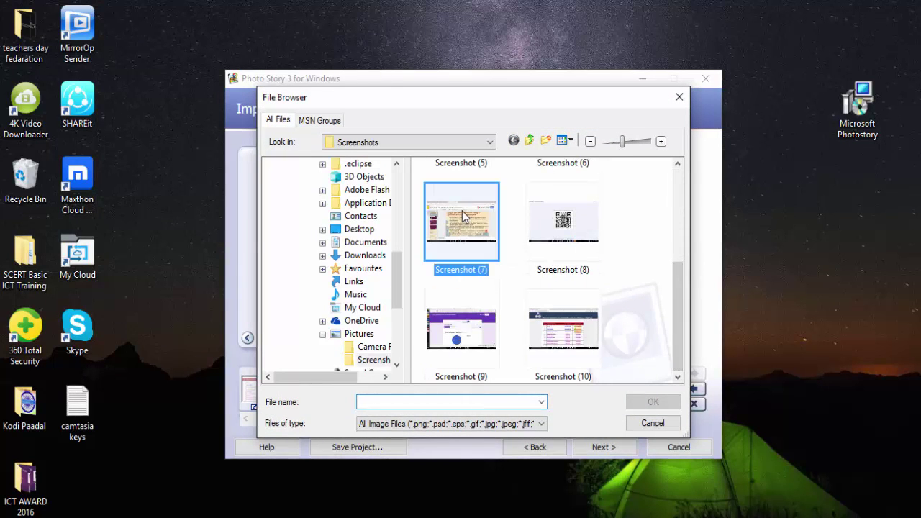
click(652, 401)
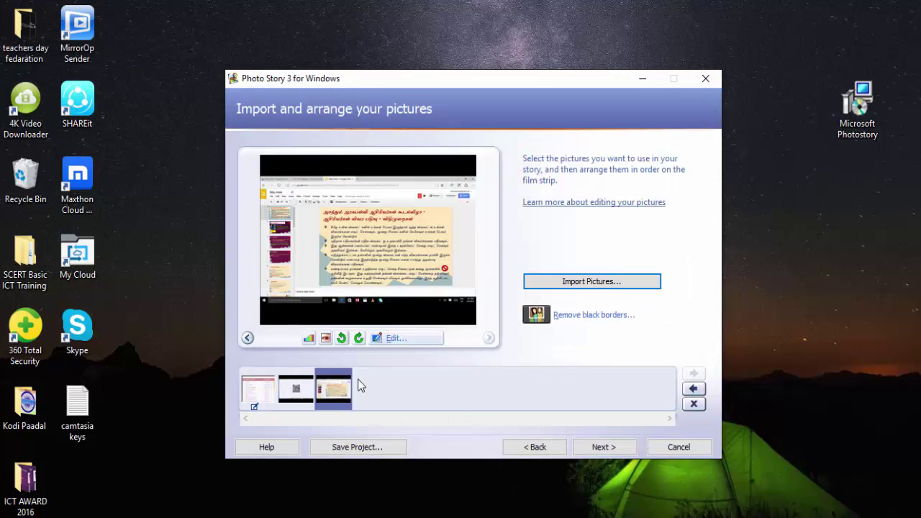
Reorder the film strip so the QR code comes first, the Tamil text slide second and the exam table third
drag(297, 396, 370, 396)
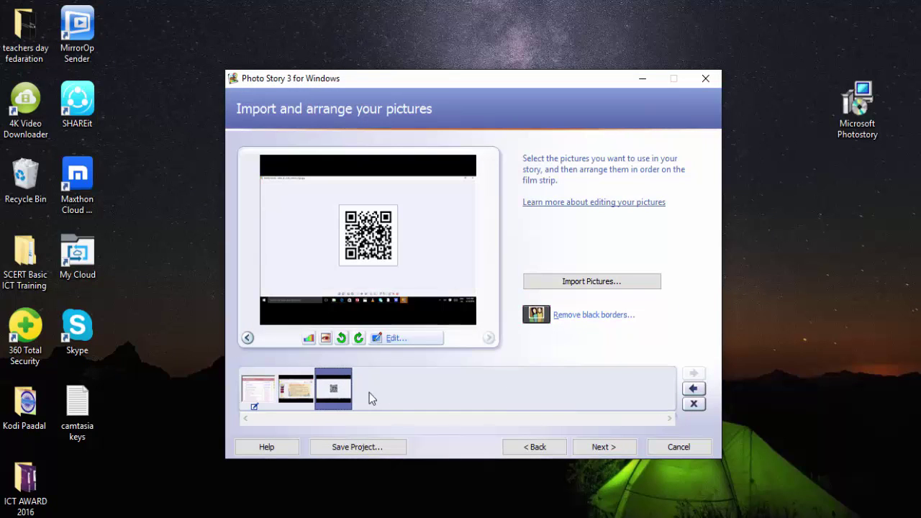
click(263, 399)
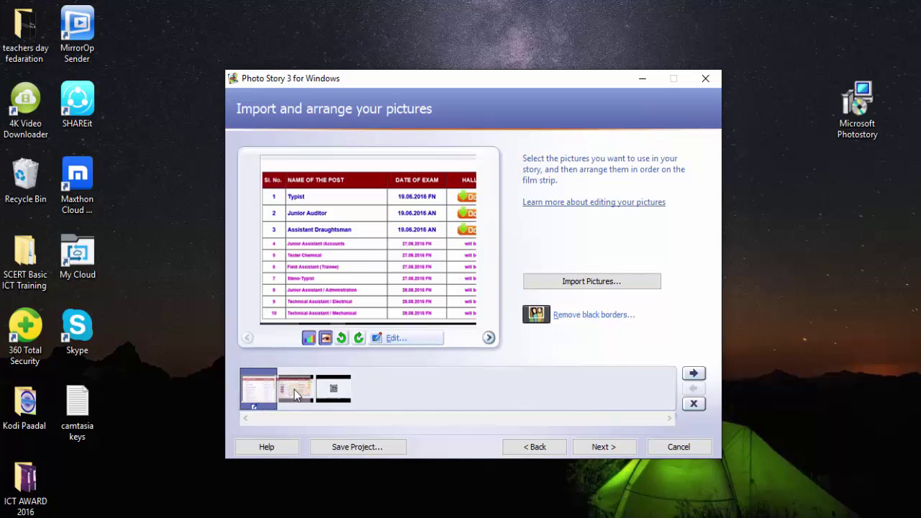
drag(315, 394, 274, 394)
click(337, 391)
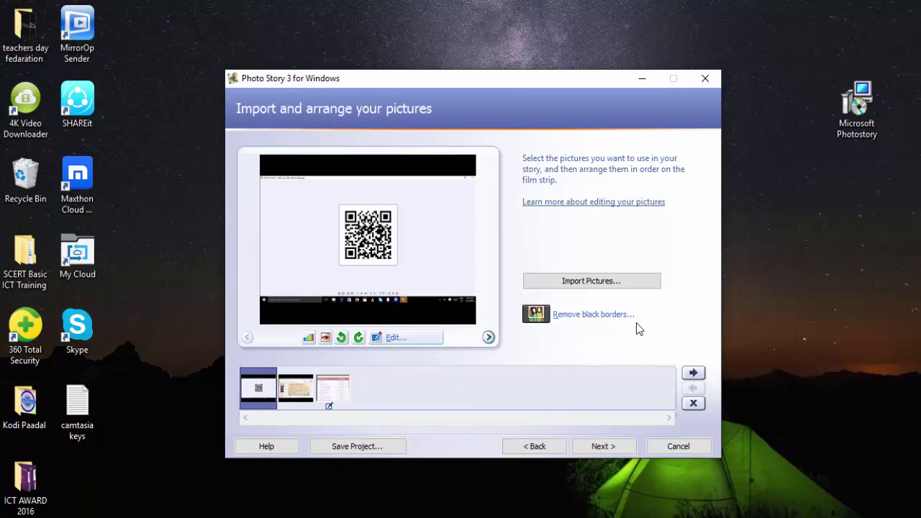
Remove the black borders from all pictures, preview each one and continue to the title page
click(613, 316)
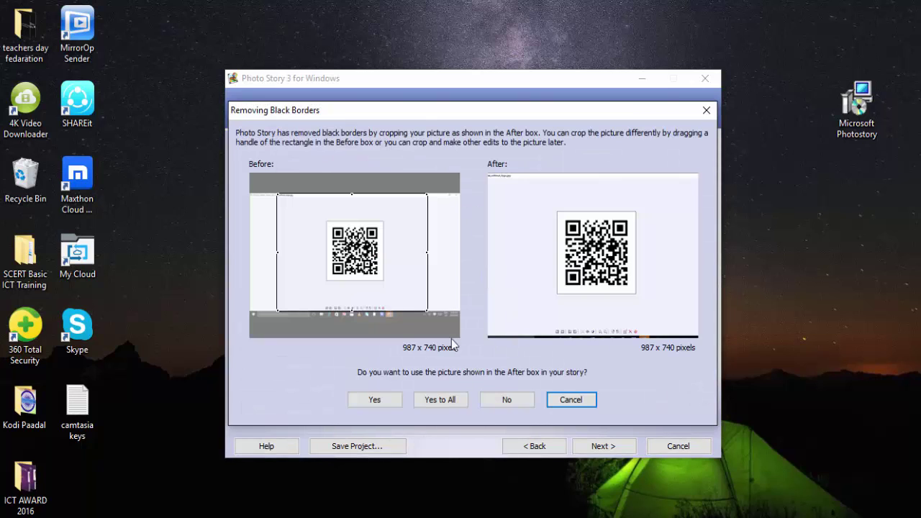
click(445, 400)
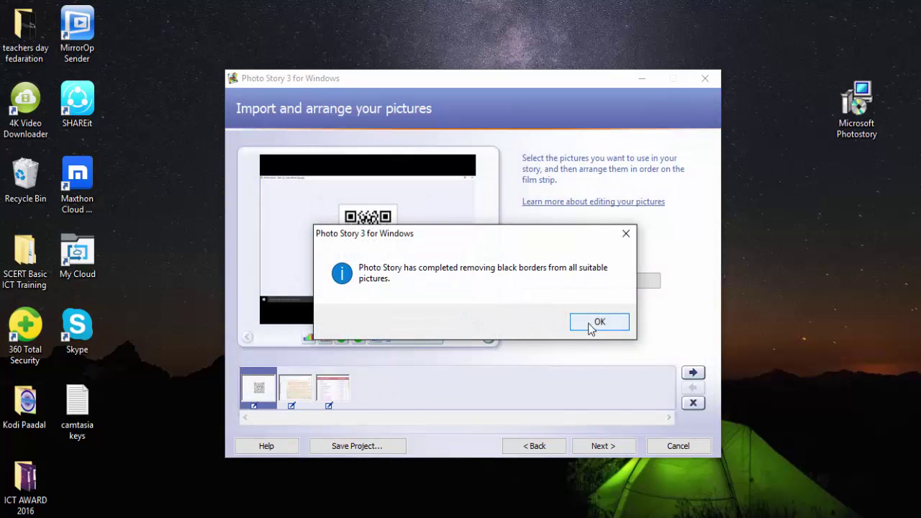
click(595, 324)
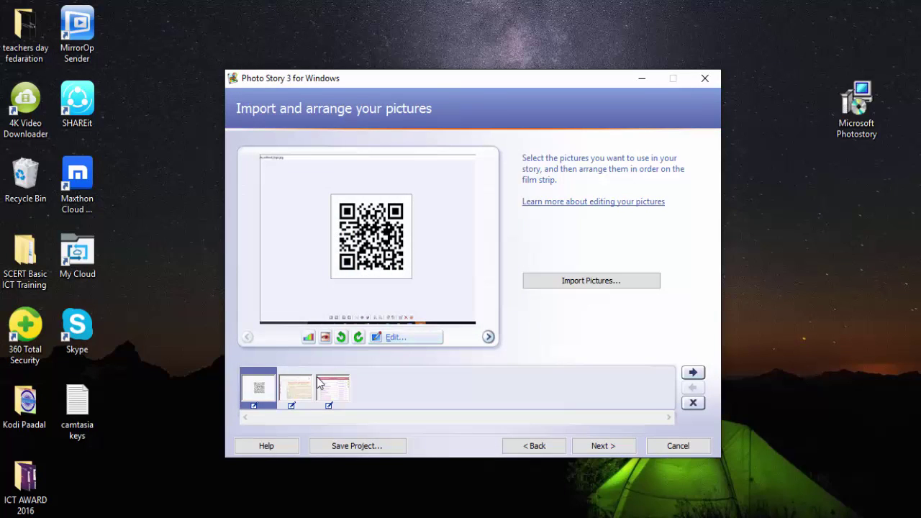
click(294, 389)
click(329, 383)
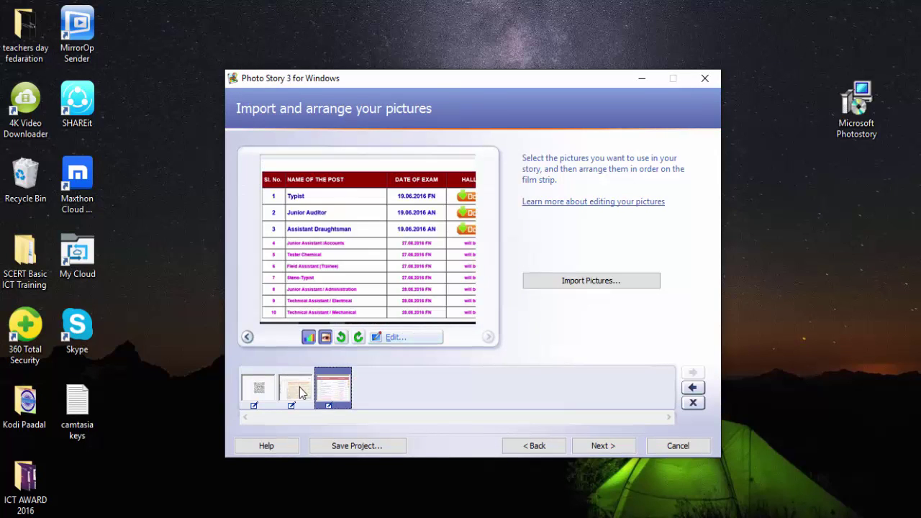
click(299, 388)
click(258, 381)
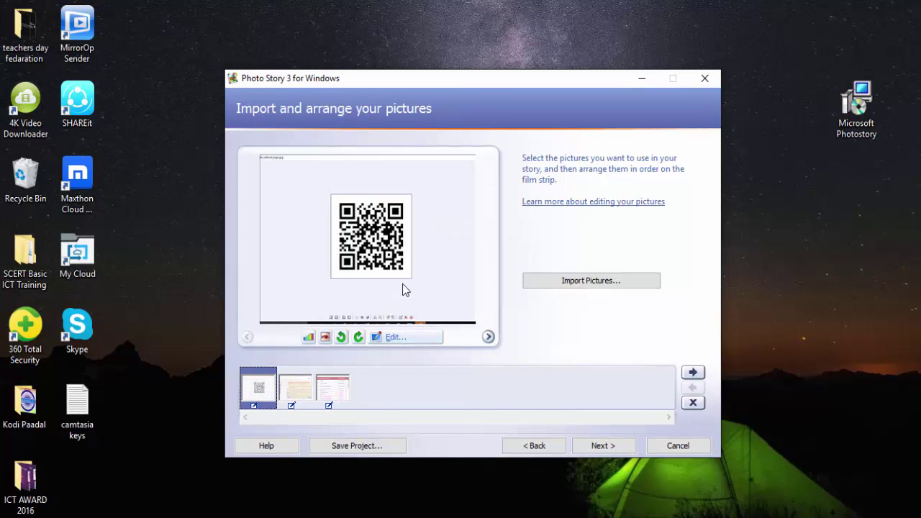
click(608, 447)
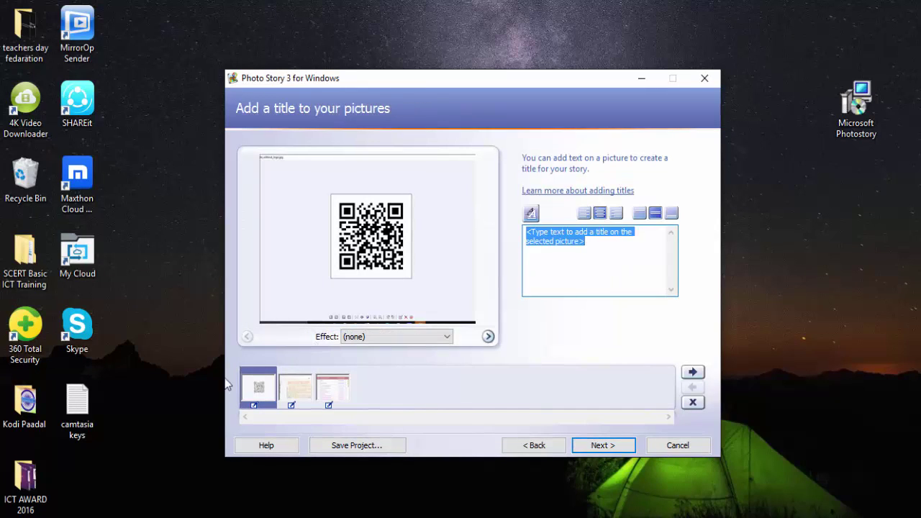
Try the Chalk and Charcoal, Black and White, Outline, Black and Negative effects on the QR code picture, and return it to (none)
click(398, 335)
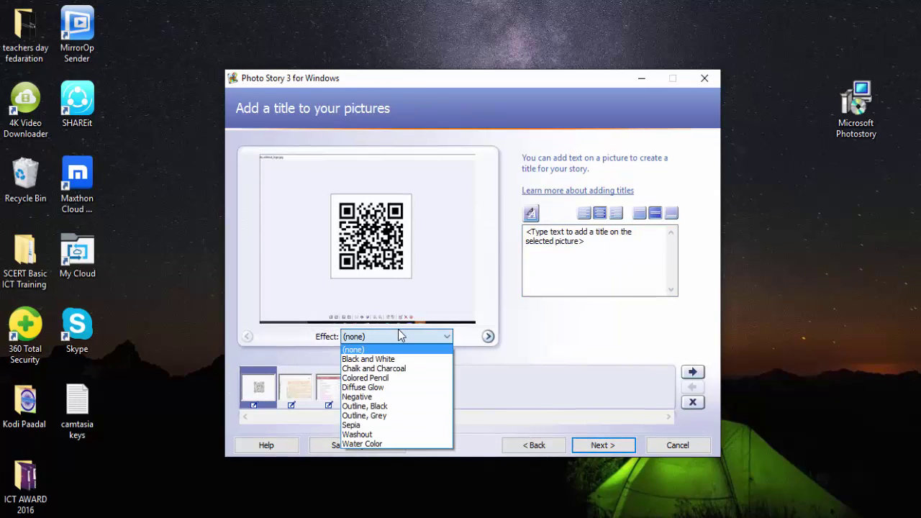
click(380, 369)
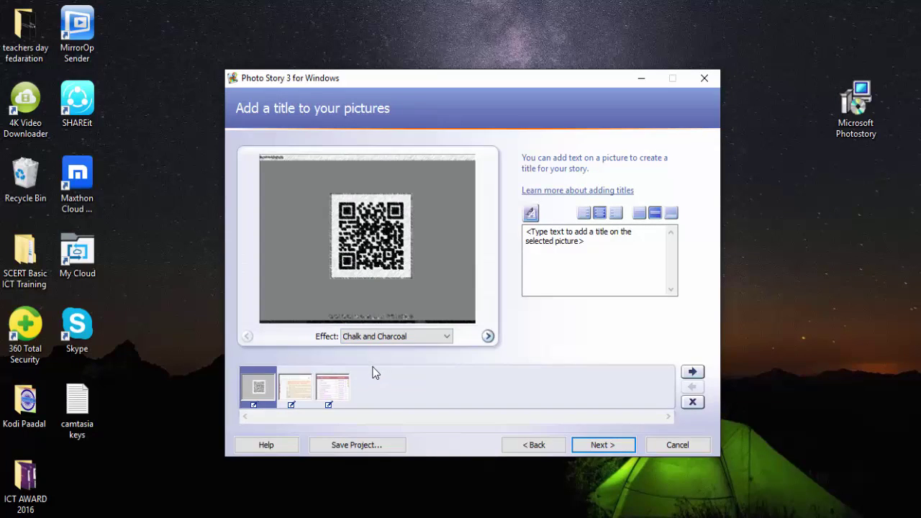
click(403, 337)
click(368, 359)
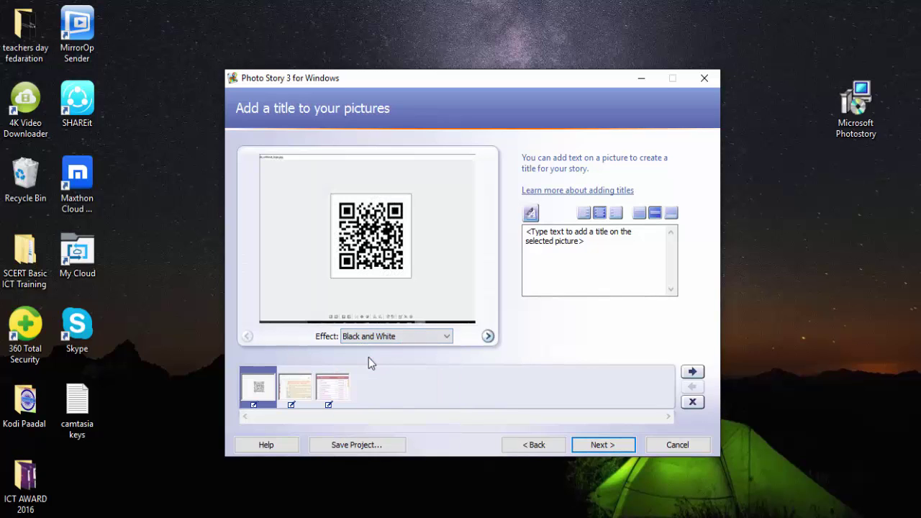
click(384, 341)
click(366, 407)
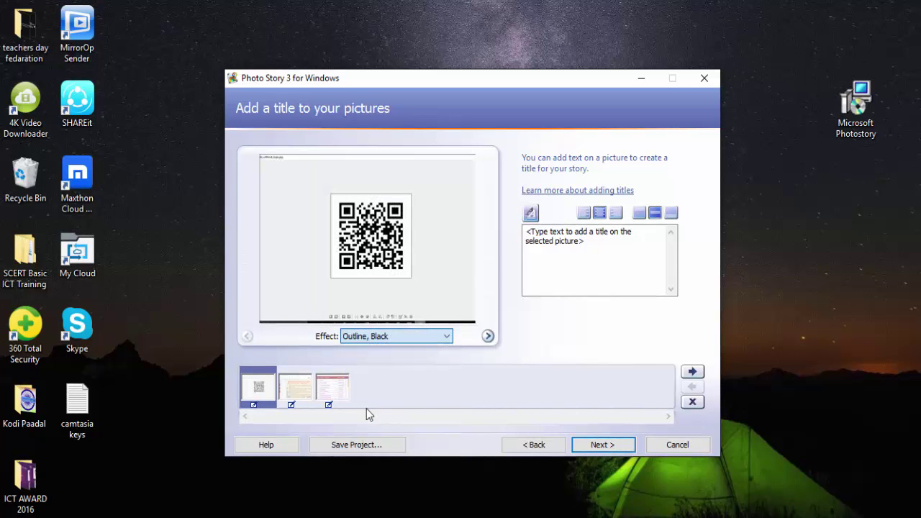
click(401, 341)
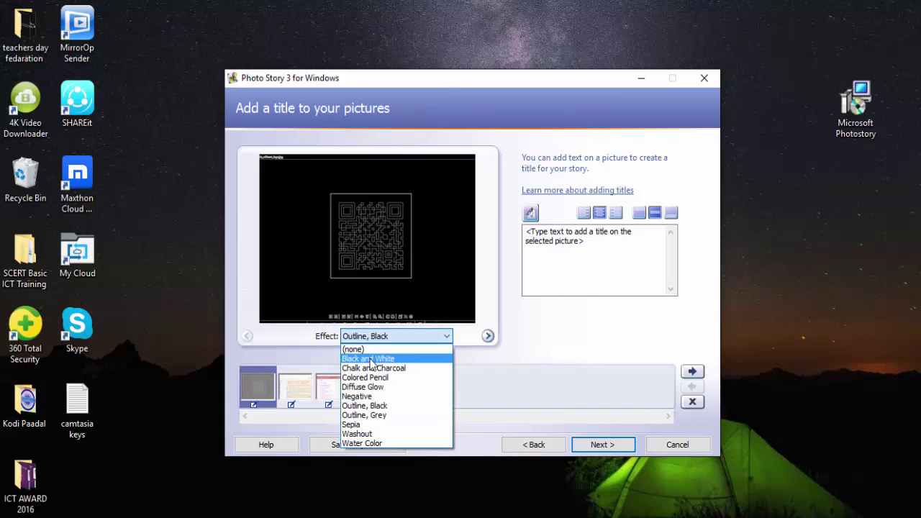
click(368, 396)
click(419, 335)
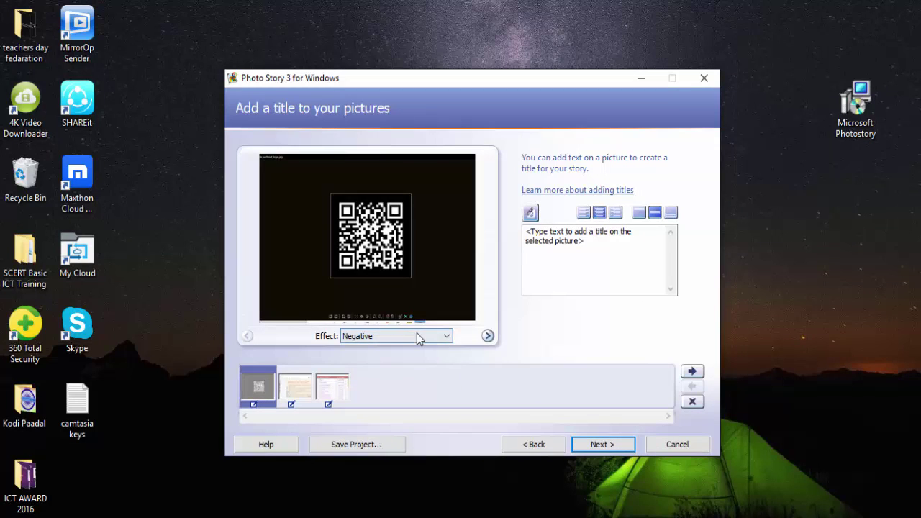
click(394, 350)
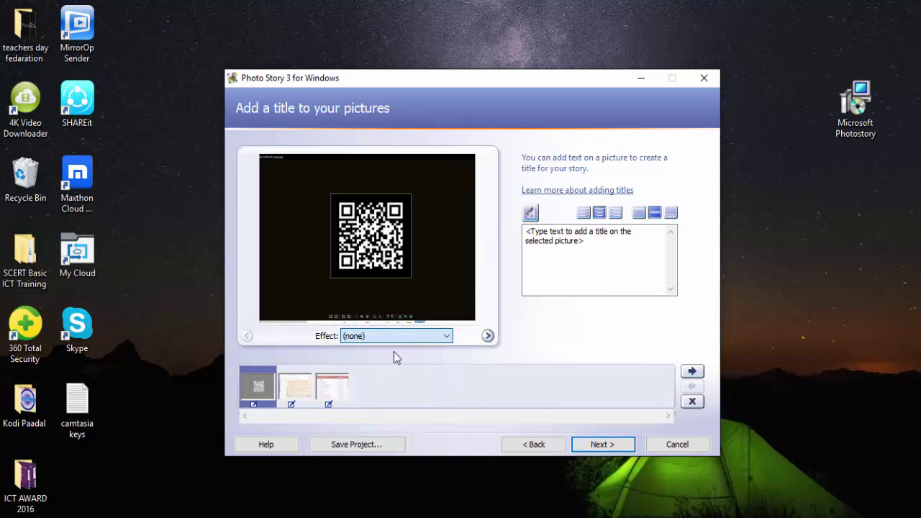
Replace the placeholder title text of the QR code picture with "d"
double_click(613, 242)
click(613, 242)
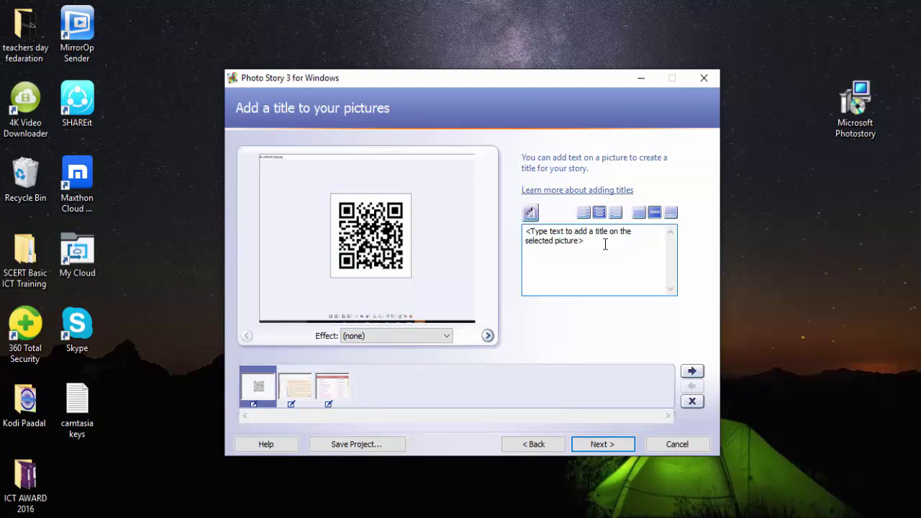
double_click(603, 244)
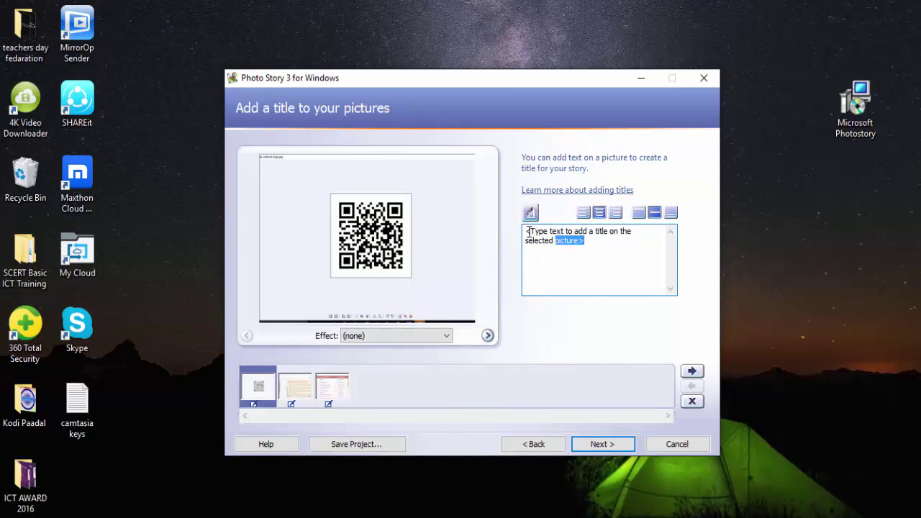
drag(528, 231, 625, 259)
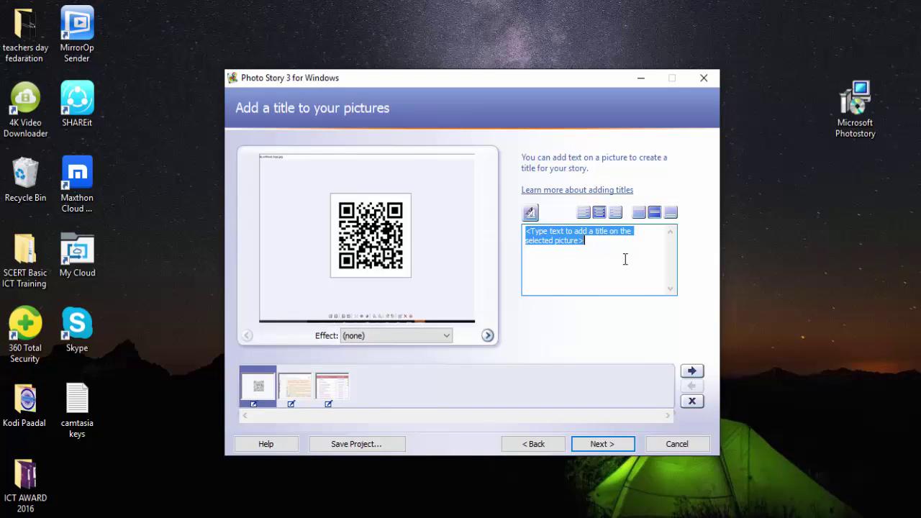
text(d)
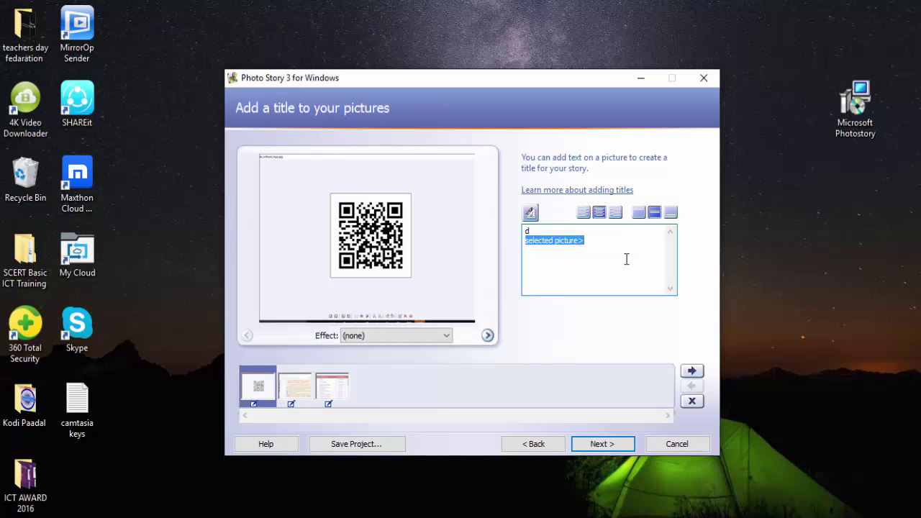
key(BackSpace)
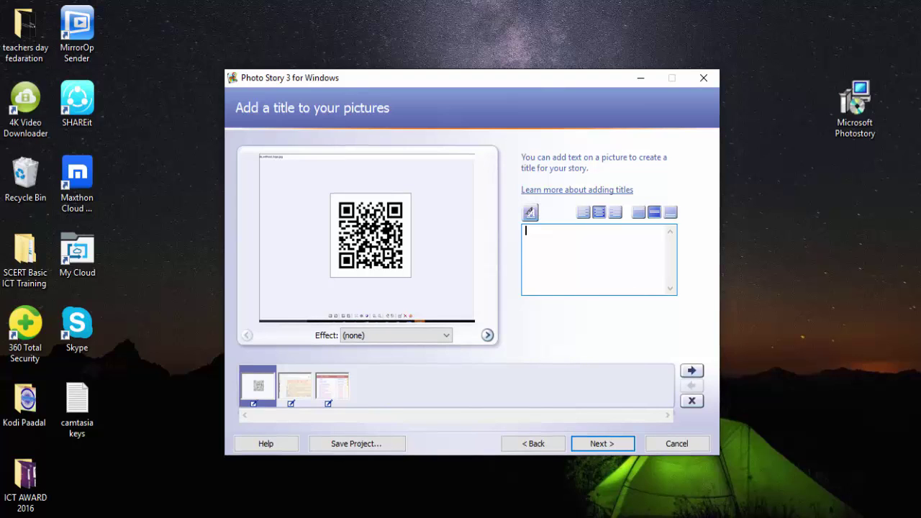
click(784, 517)
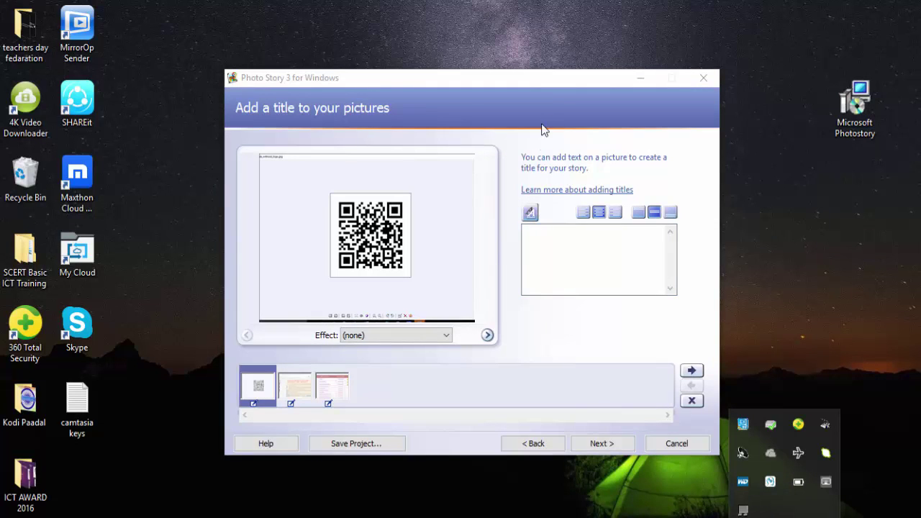
click(591, 266)
text(d)
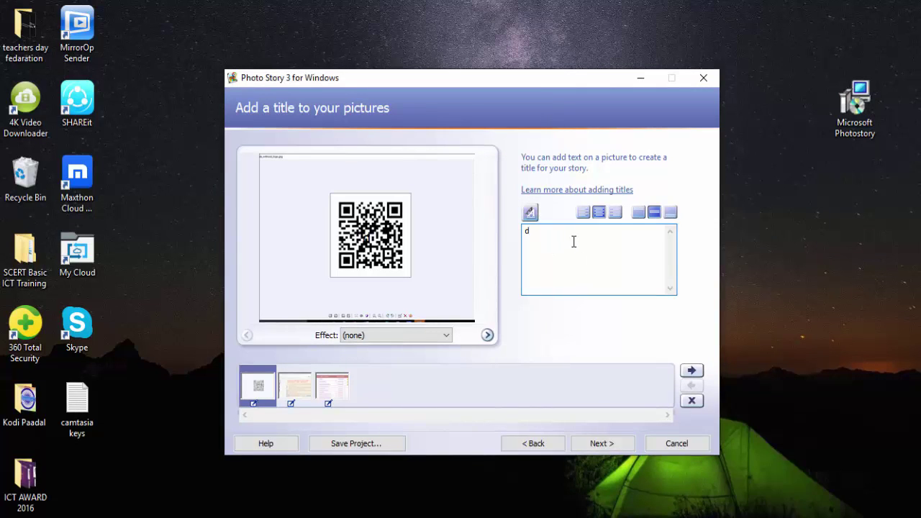
Set the title font to Bamini, test it with the letter "d" on the QR code picture and clear the title text
click(530, 213)
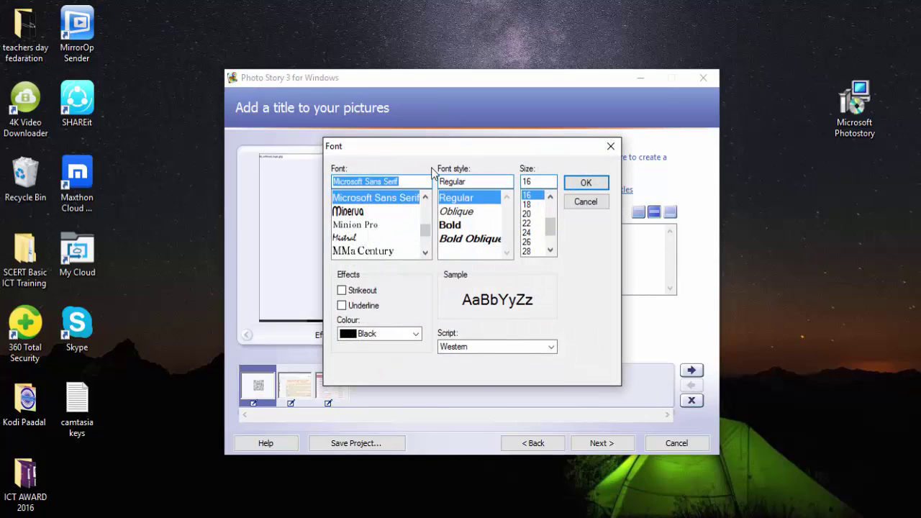
text(bamin)
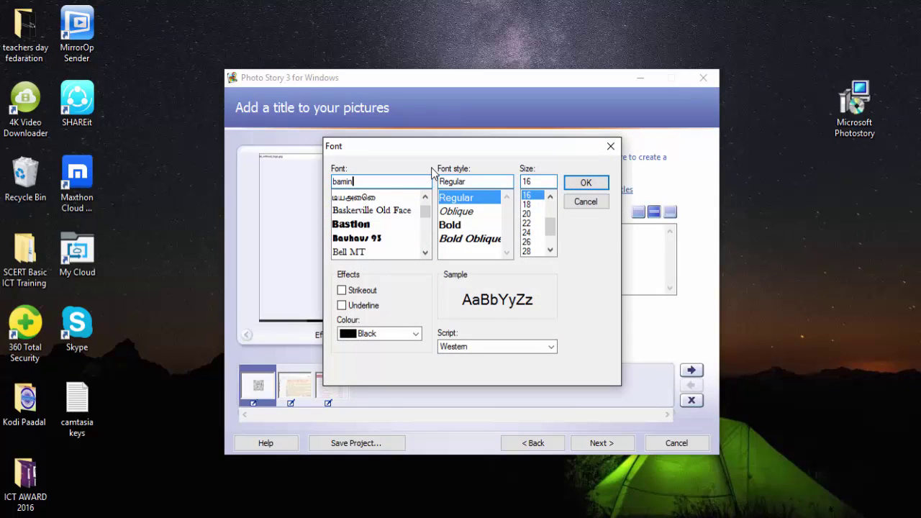
text(i)
key(Return)
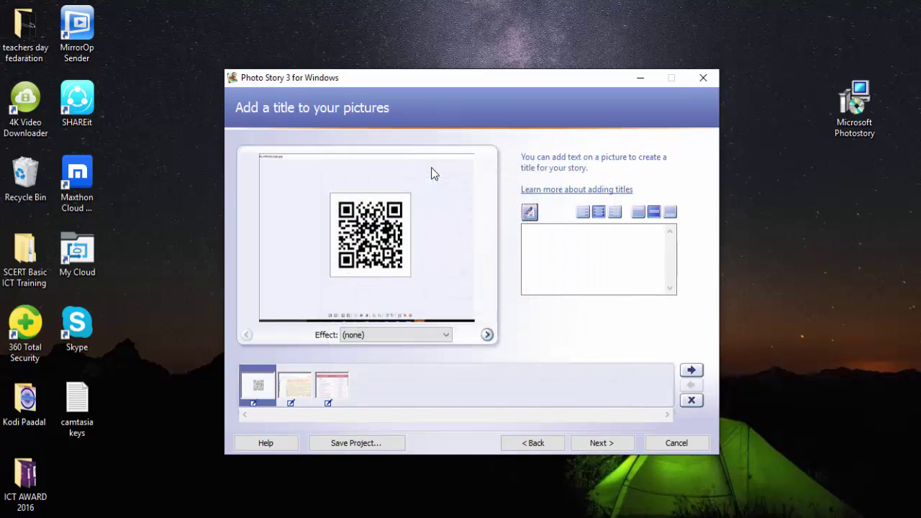
click(585, 238)
text(d)
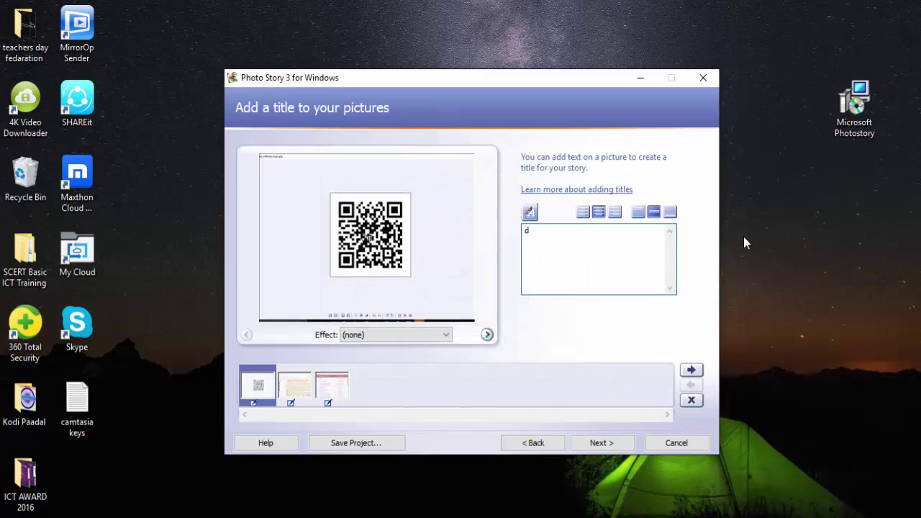
key(BackSpace)
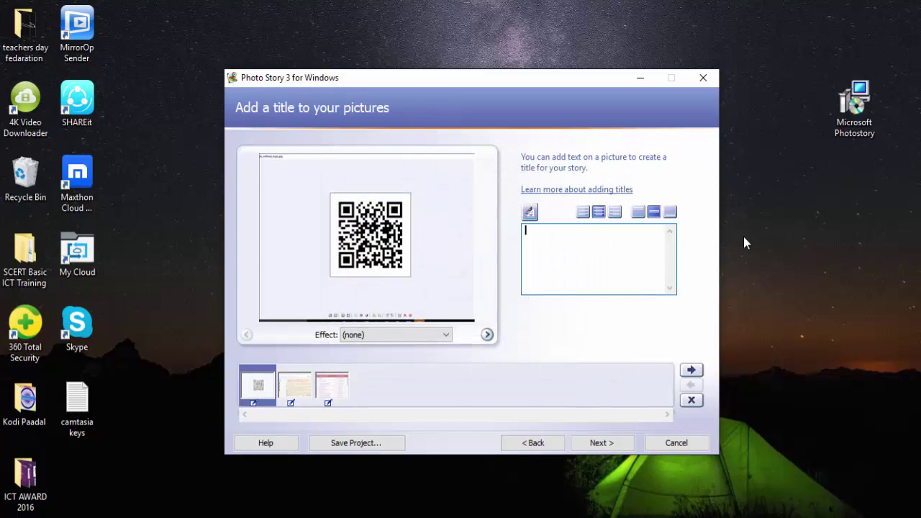
Try to set the title font to Latha
click(529, 211)
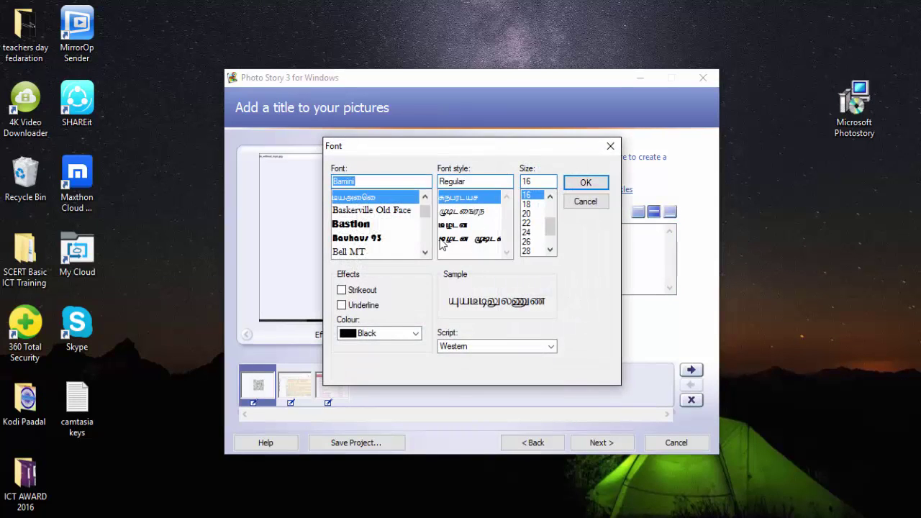
click(596, 199)
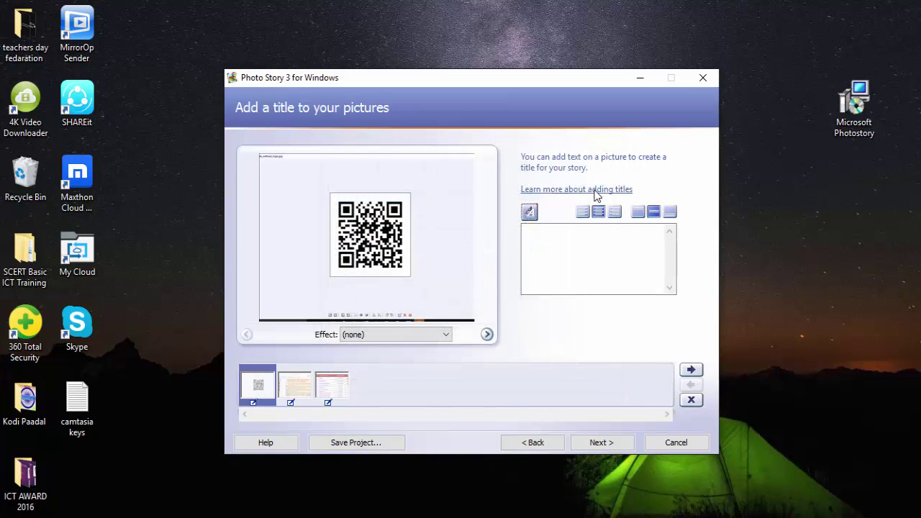
click(530, 212)
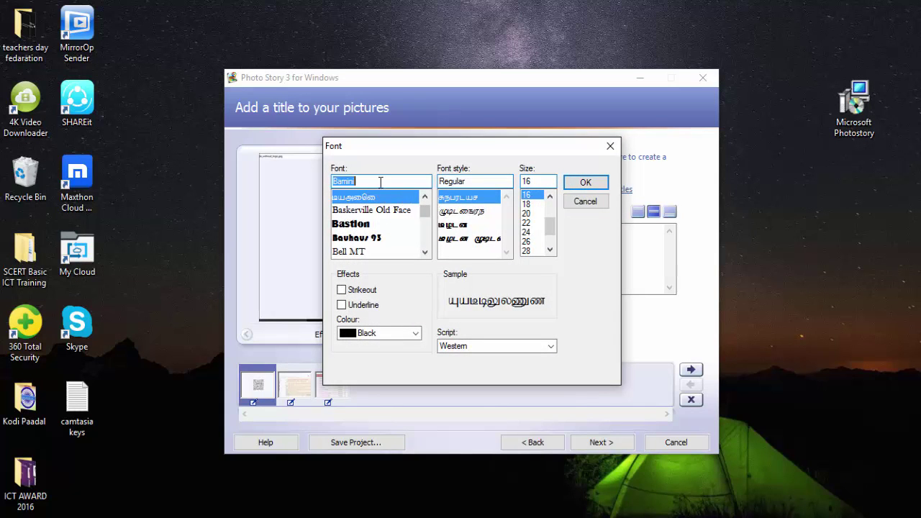
text(latha)
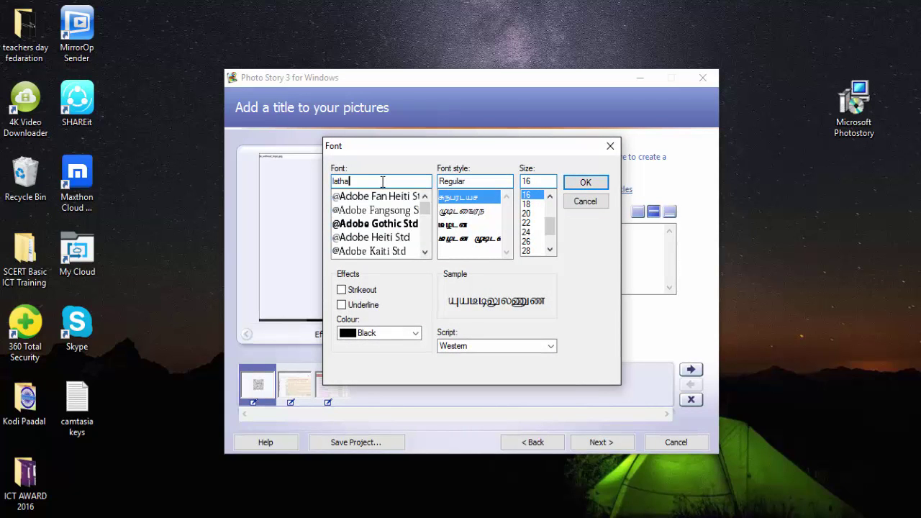
key(Return)
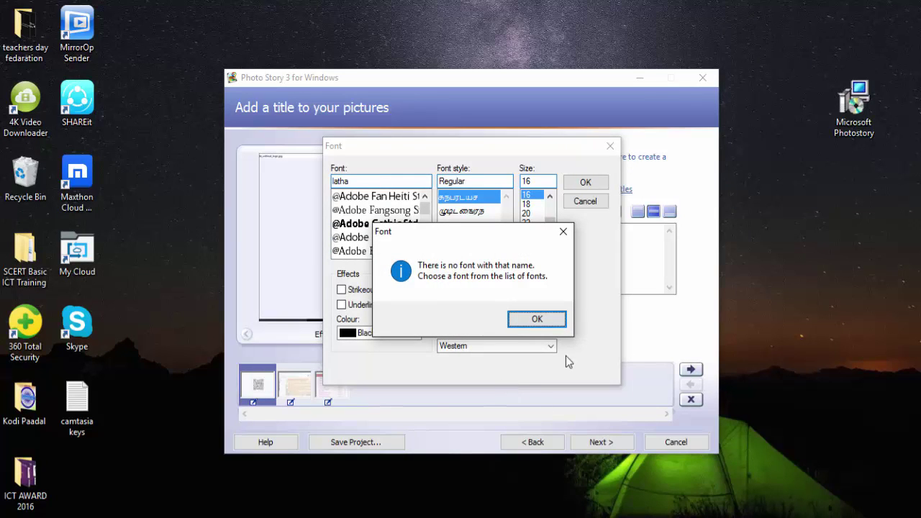
click(539, 318)
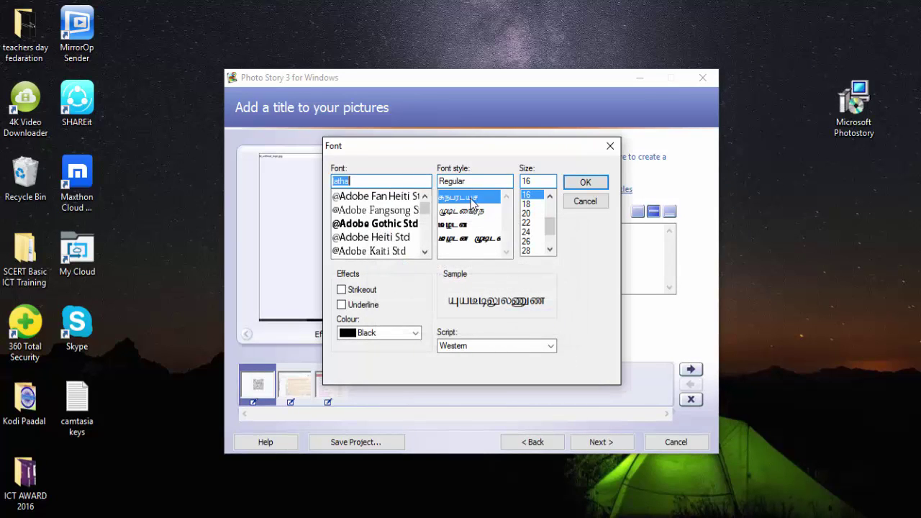
click(585, 182)
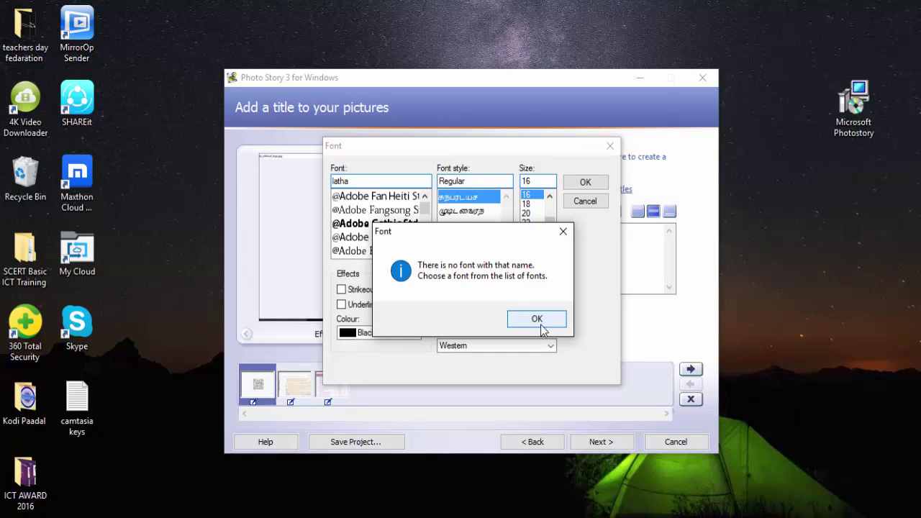
click(541, 325)
Set the title font back to Bamini, enter a trial "d" as the title and erase it
text(bam)
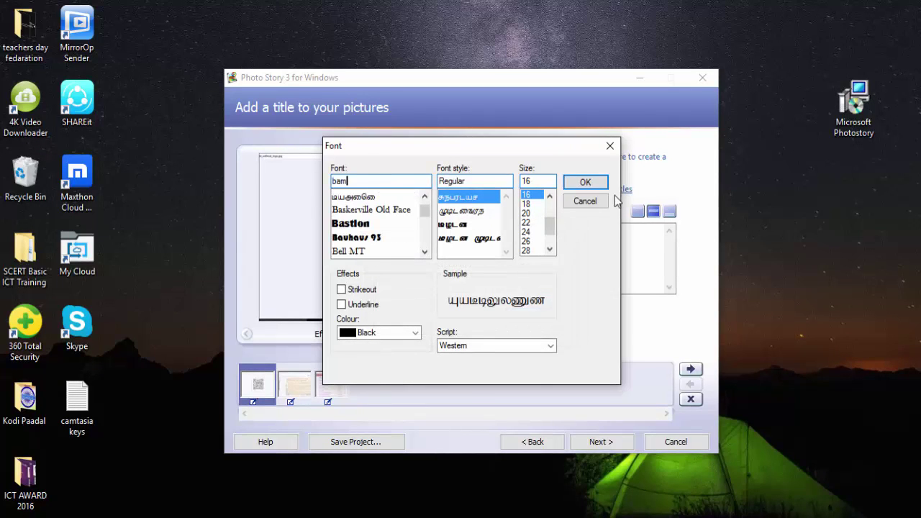
text(ini)
key(Return)
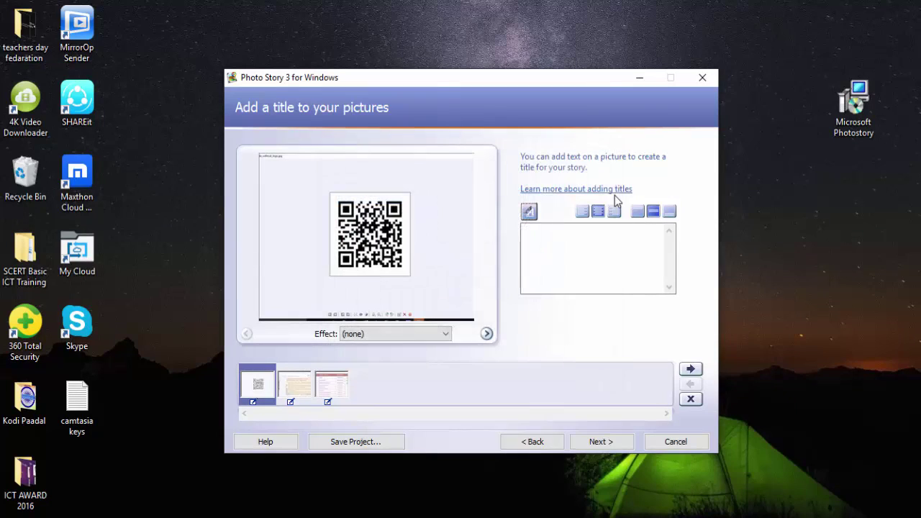
click(598, 265)
text(d)
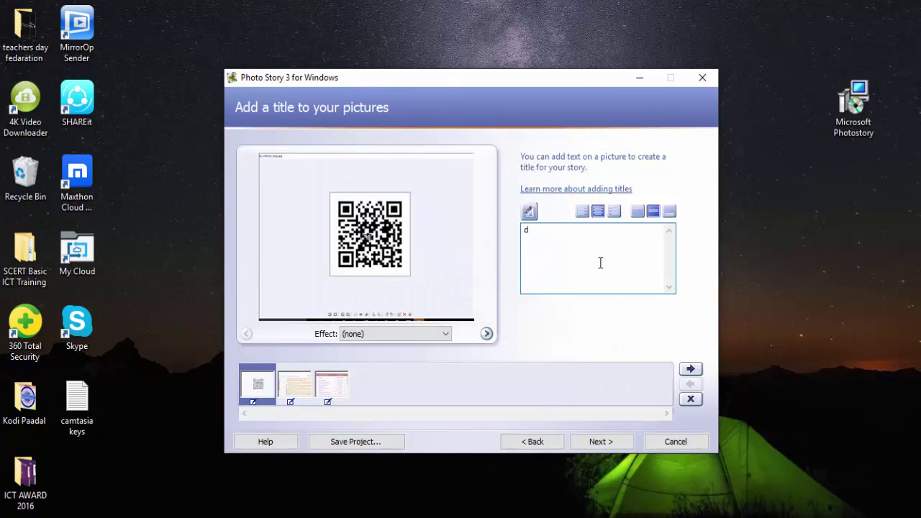
key(BackSpace)
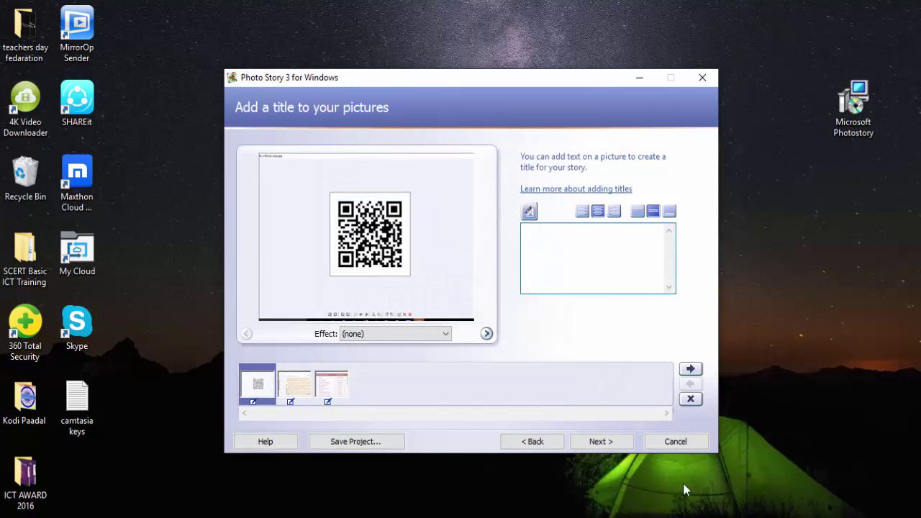
Create a new Microsoft Word document on the desktop with its default name and open it
right_click(804, 191)
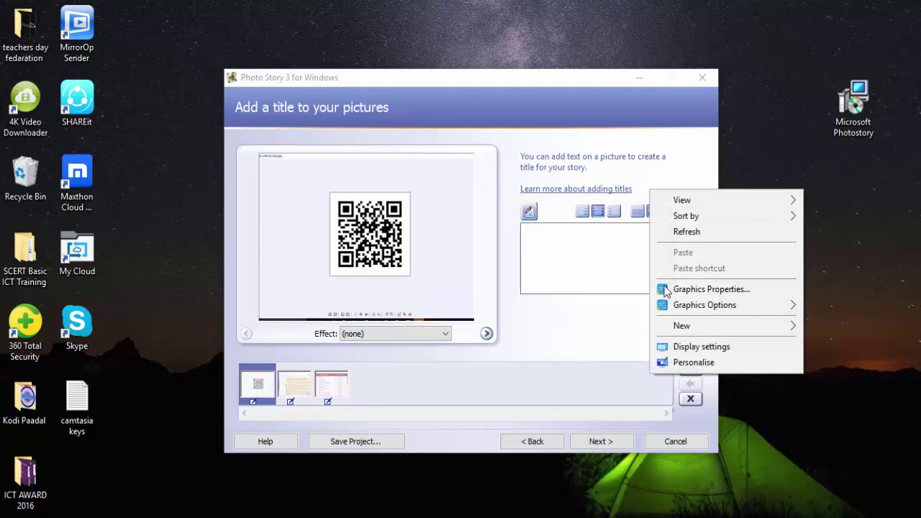
mouse_move(700, 325)
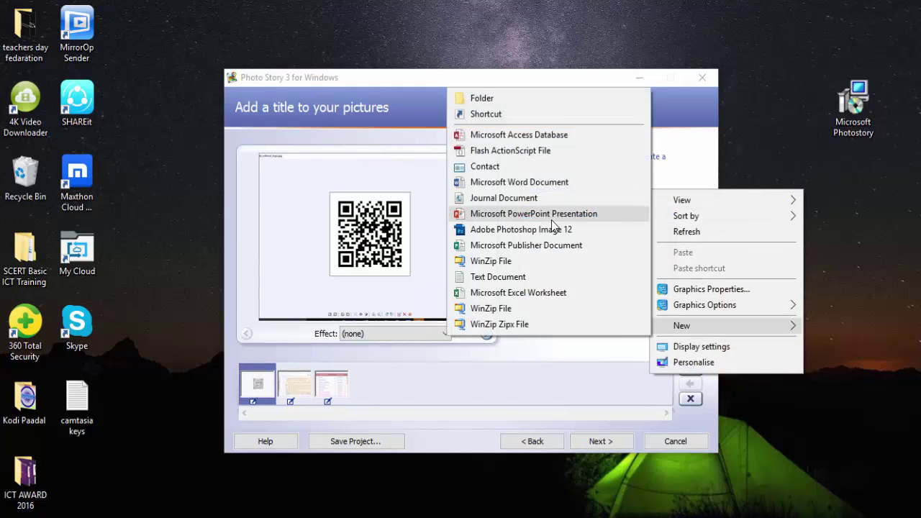
click(521, 184)
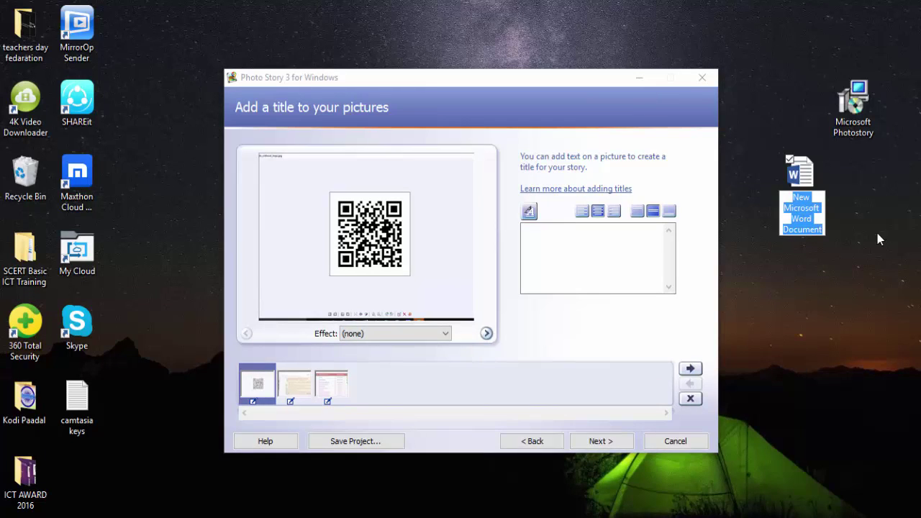
key(Return)
double_click(808, 210)
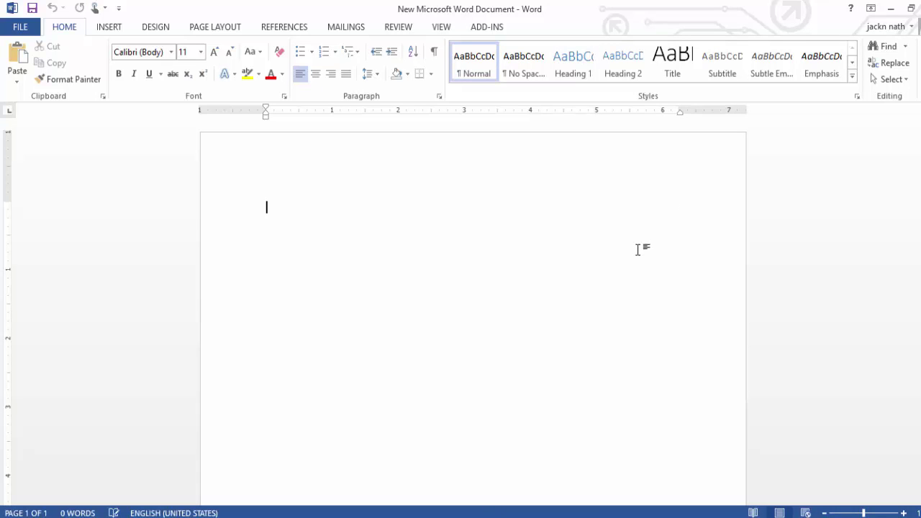
Set the document font to Bamini and write the Tamil word வணக்கம் by entering "tzf;fk;"
click(783, 517)
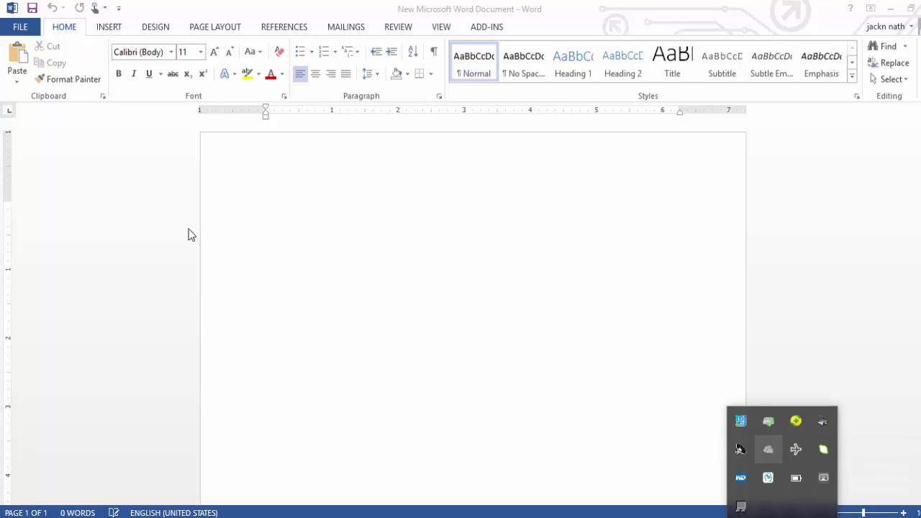
click(274, 216)
click(148, 54)
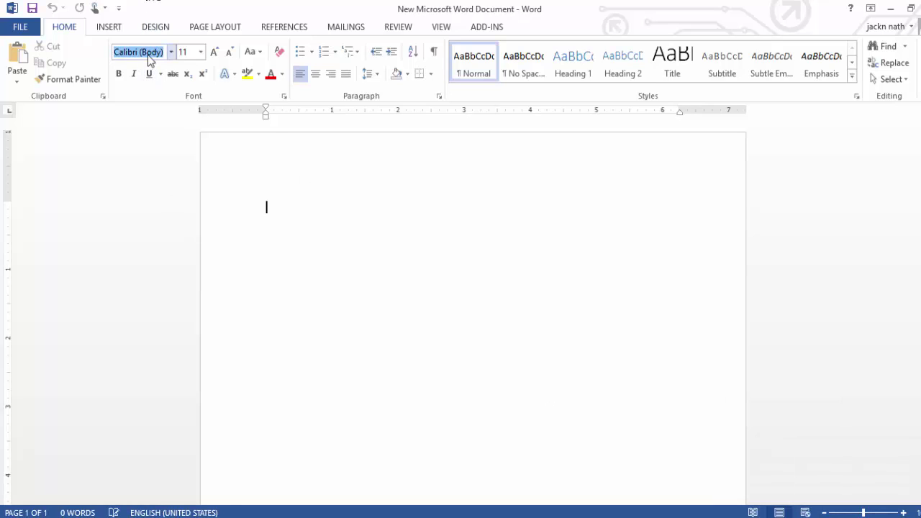
text(Bamini)
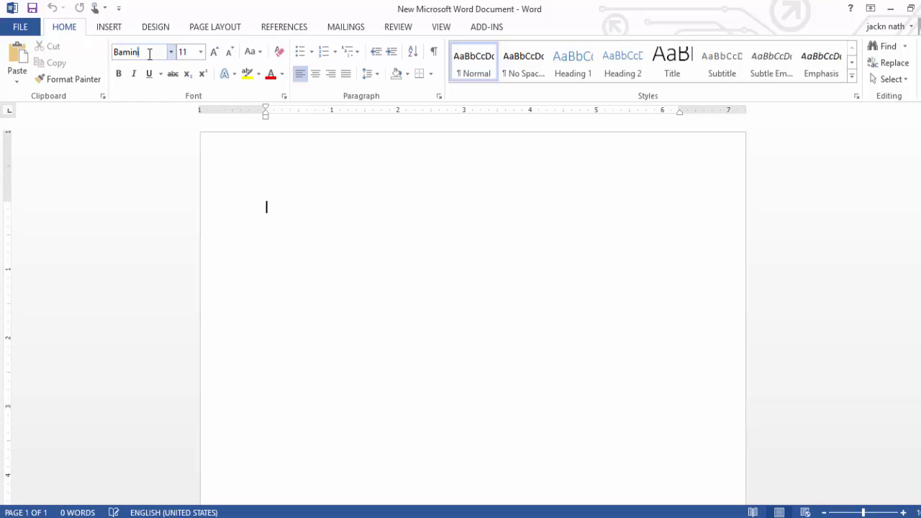
key(Return)
text(tzf;fk;)
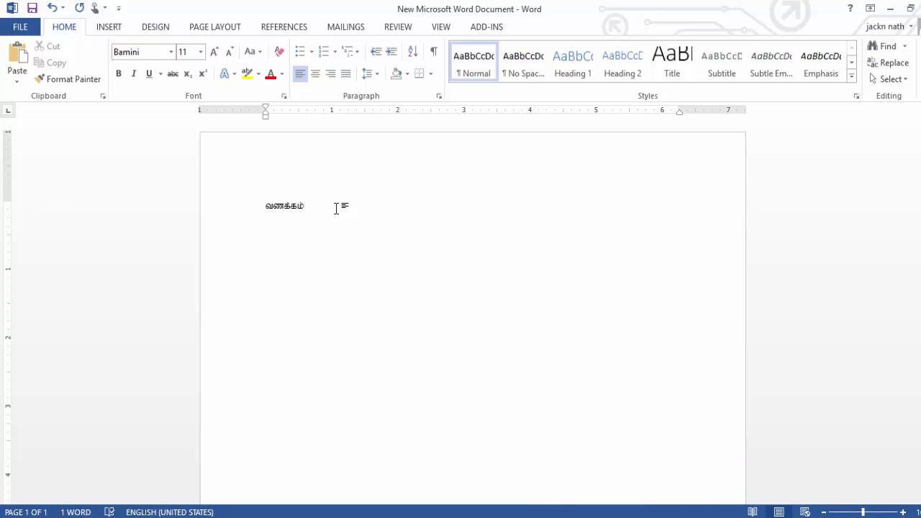
Switch to Photo Story 3, enter "tzf;fk;" as the QR code picture's title and return to the Word document
double_click(305, 205)
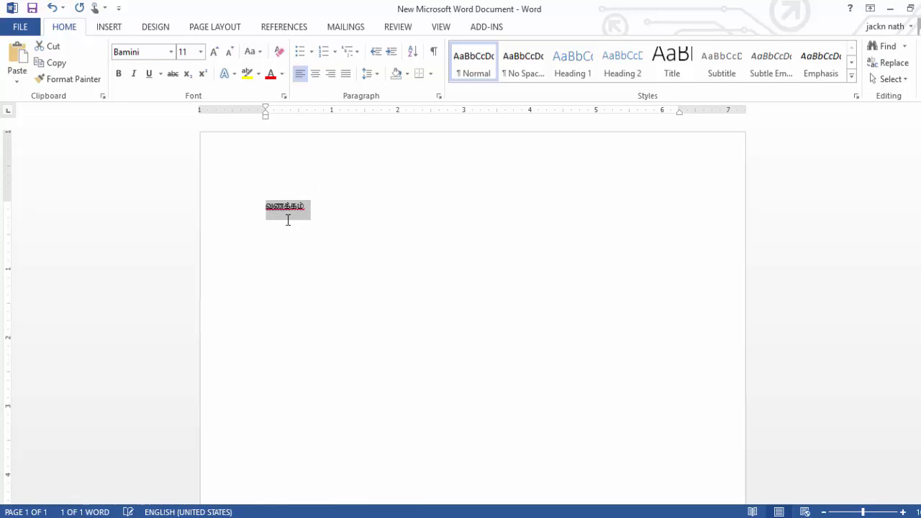
key(alt+Tab)
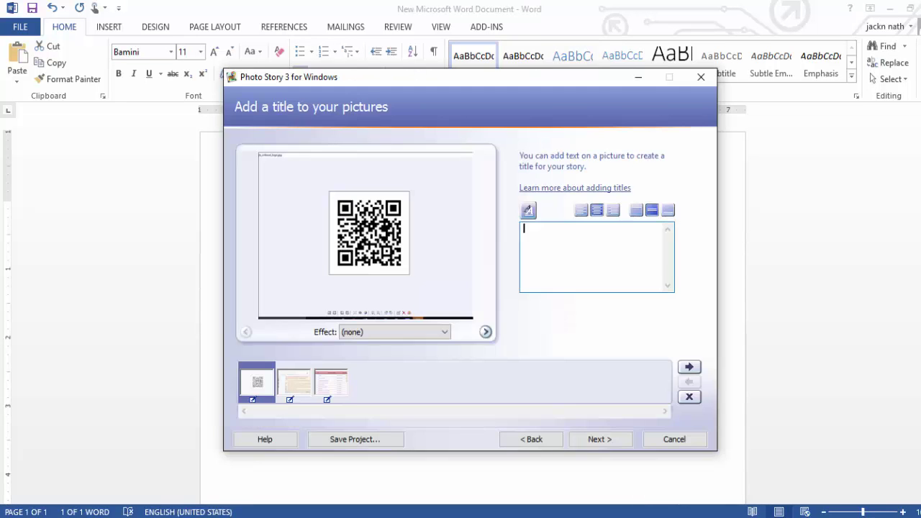
click(597, 256)
text(tzf;fk;)
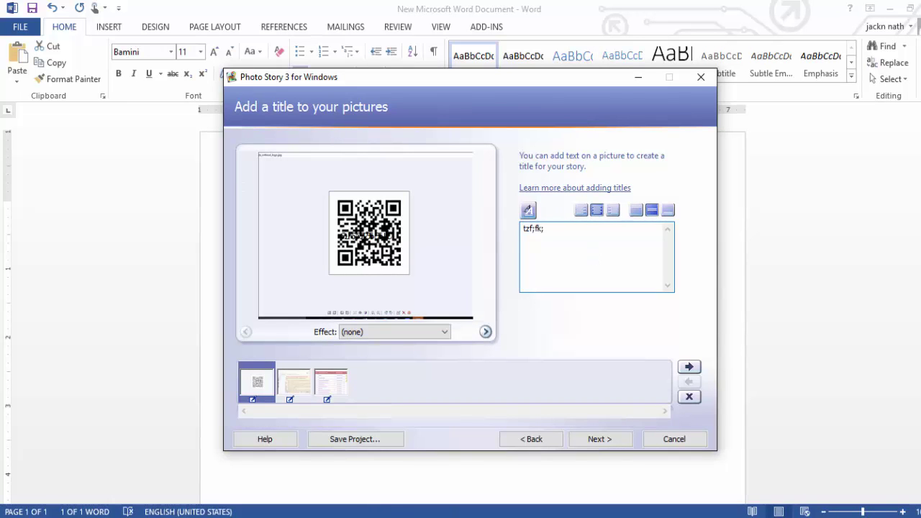
key(alt+F4)
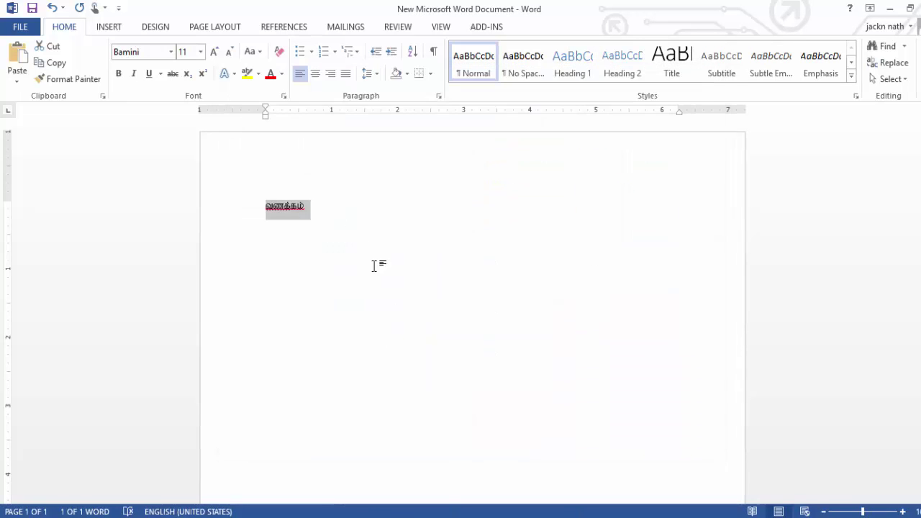
Delete the Tamil word, set the document font to Latha, and enter and erase a trial "d"
key(Delete)
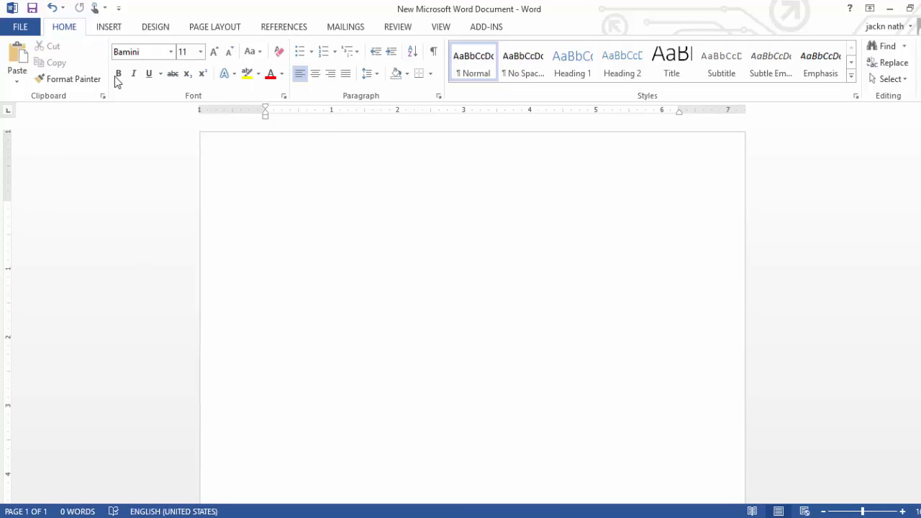
click(146, 52)
text(Latha)
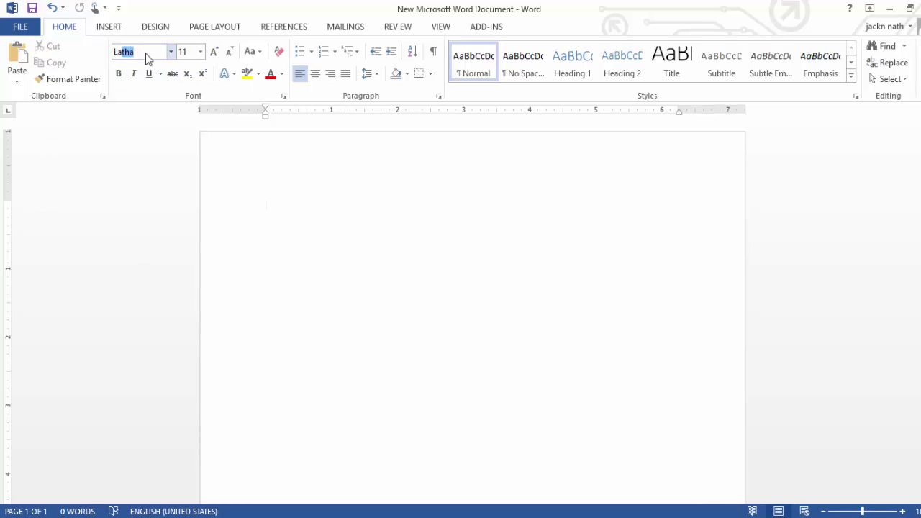
key(Return)
text(d)
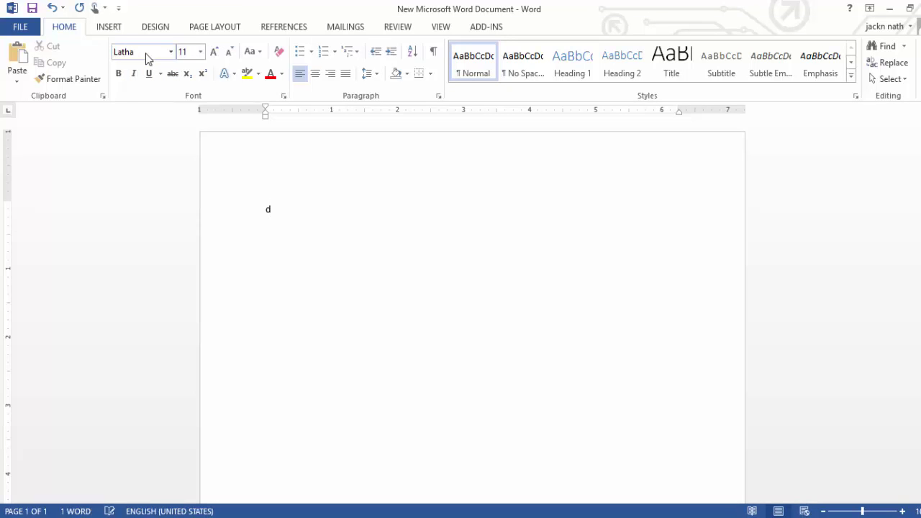
key(BackSpace)
Find NHM Writer 2.0 among the installed apps and launch it
click(781, 515)
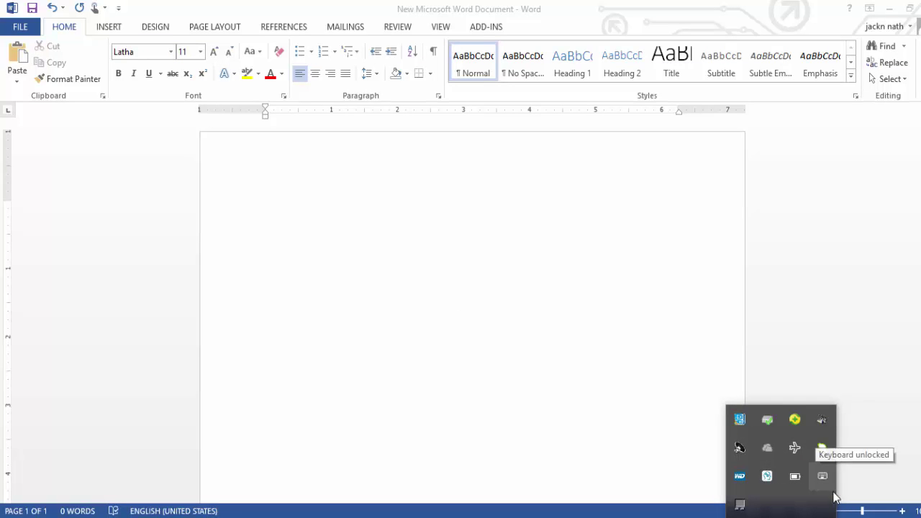
key(super)
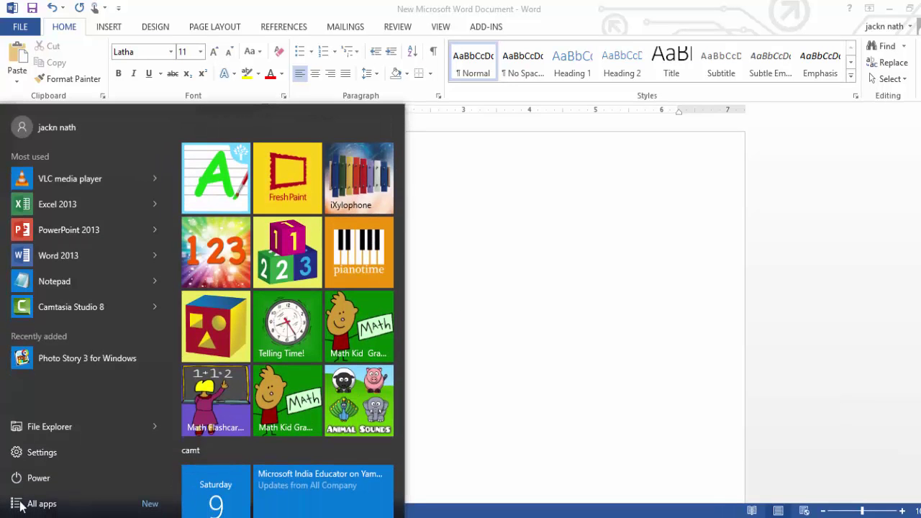
click(56, 506)
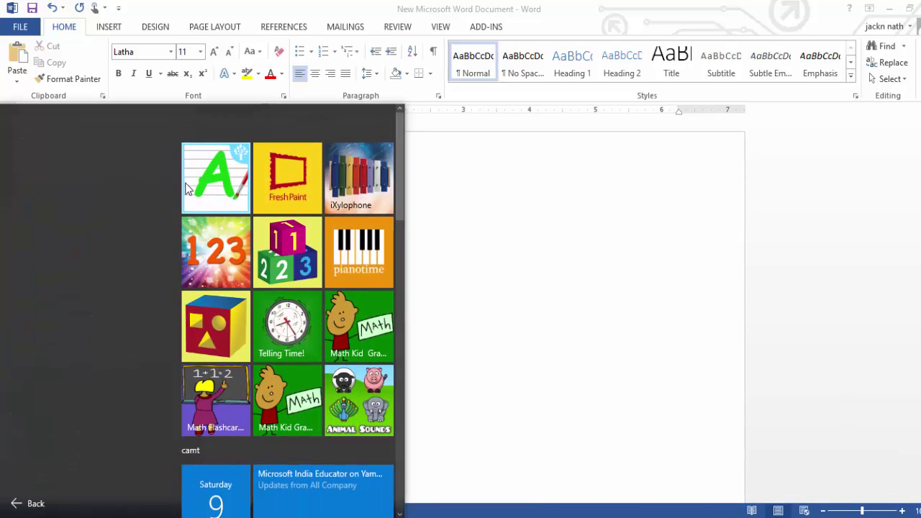
drag(175, 143, 186, 347)
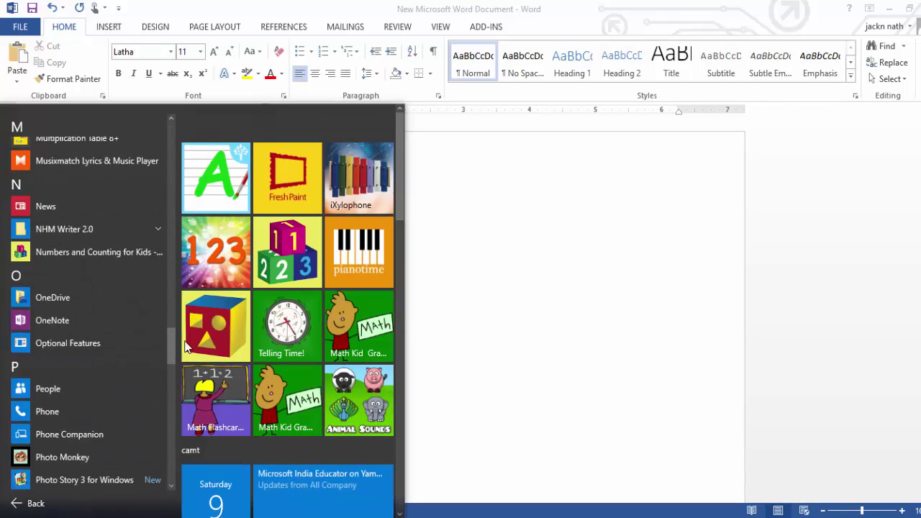
click(106, 229)
click(82, 258)
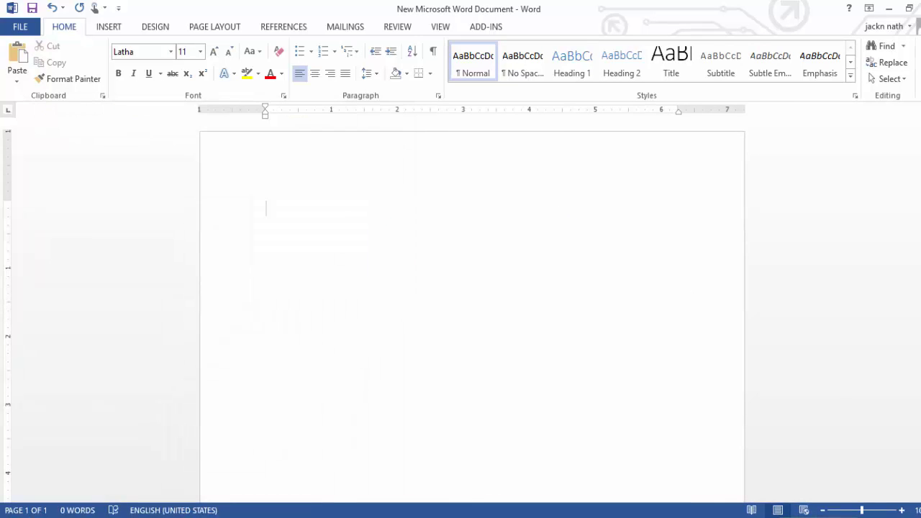
Set the NHM Writer keyboard map to Tamil Bamini Unicode and return to the blank Word document
click(780, 516)
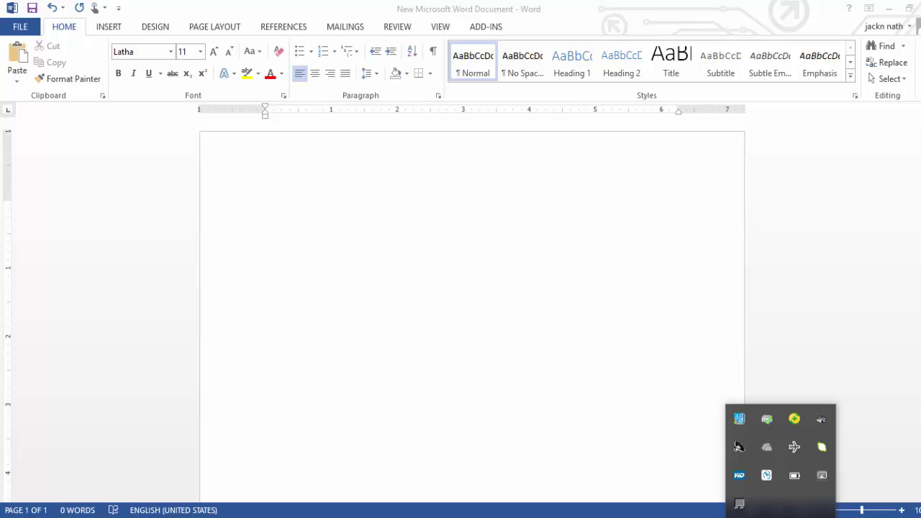
click(737, 446)
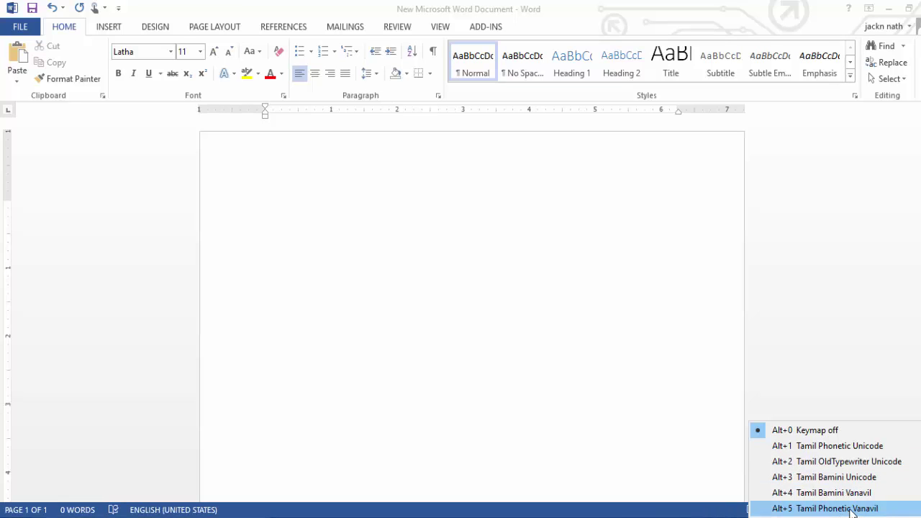
click(875, 477)
click(412, 217)
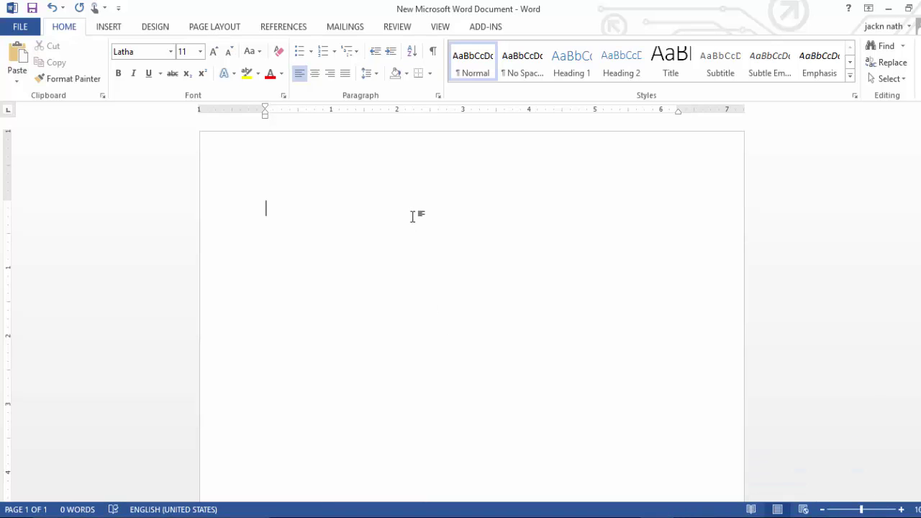
key(BackSpace)
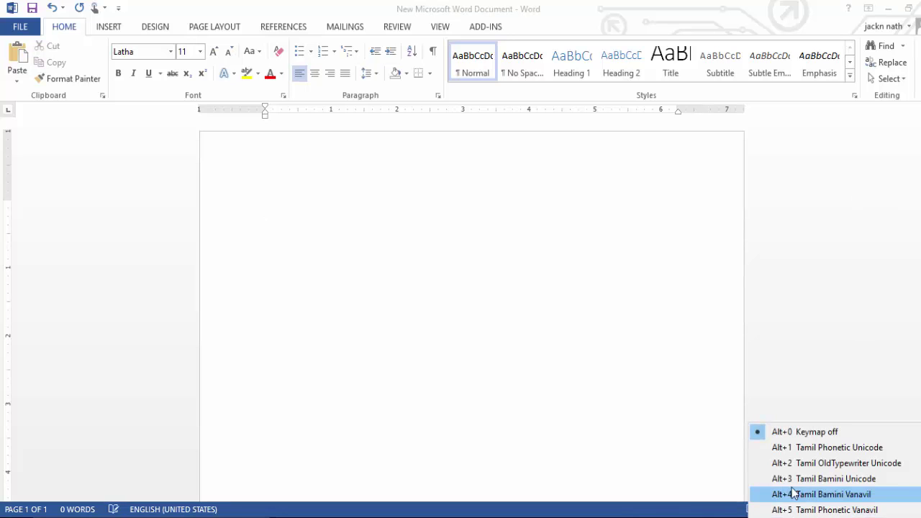
click(822, 479)
click(264, 270)
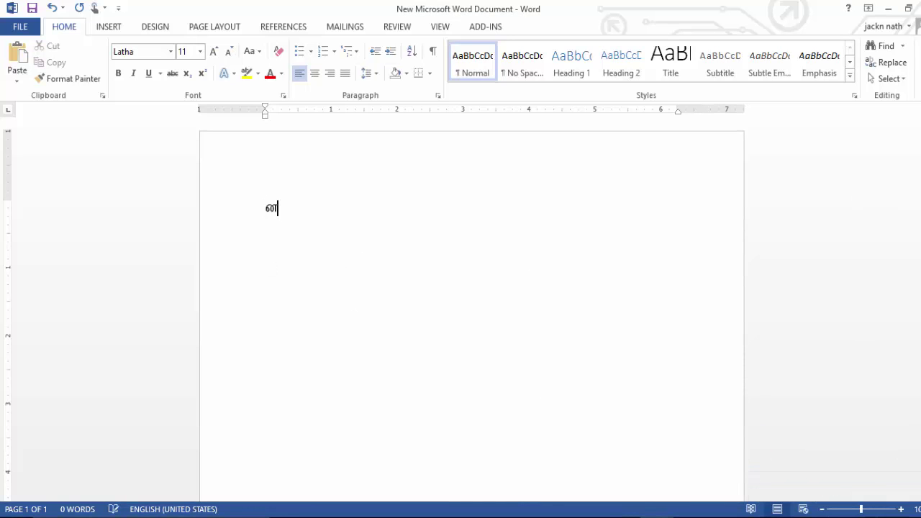
Erase the trial Tamil letters and write வணக்கம் in the document
key(BackSpace)
text(வ)
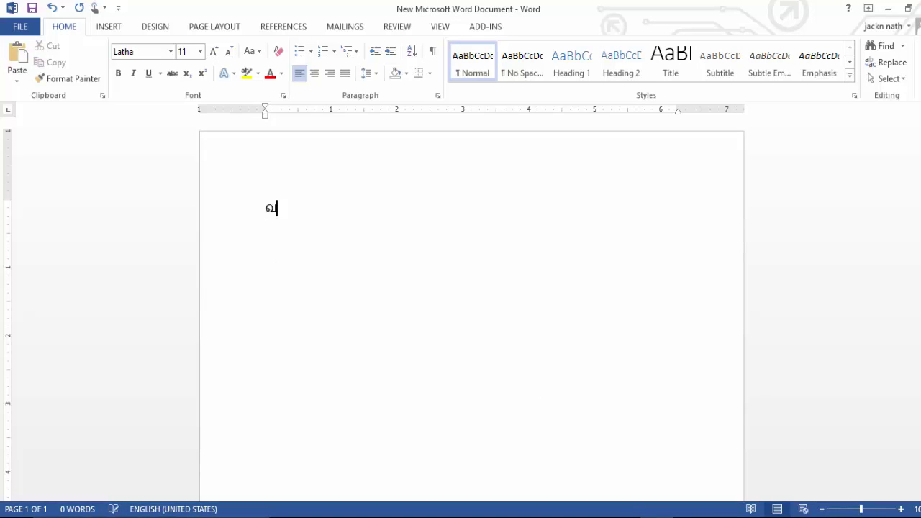
key(BackSpace)
text(வணக்கம்)
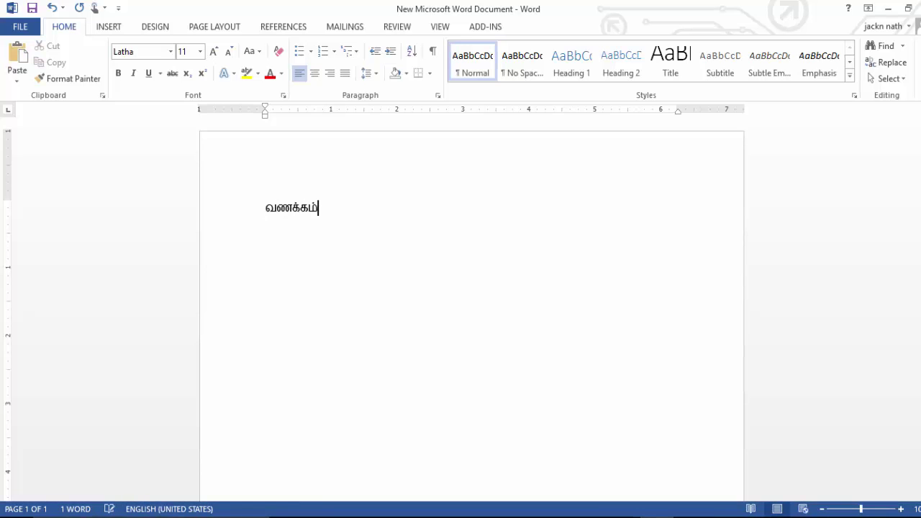
Replace the QR code picture's title in Photo Story 3 with வணக்கம் from Word and place it centred at the picture's top
double_click(316, 205)
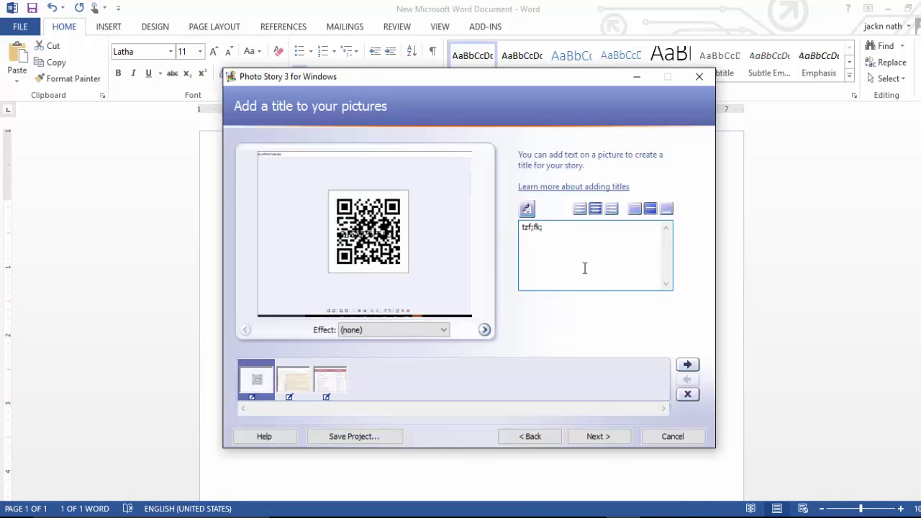
text(வணக்கம்)
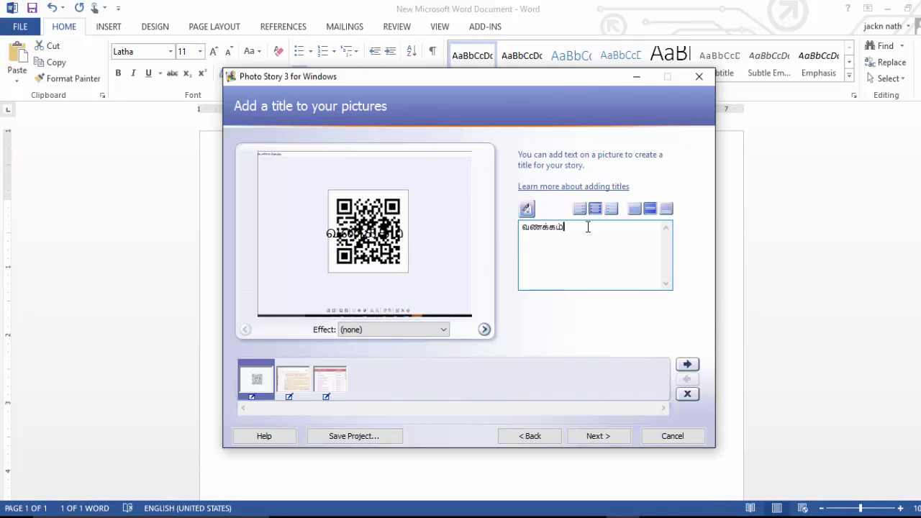
click(666, 211)
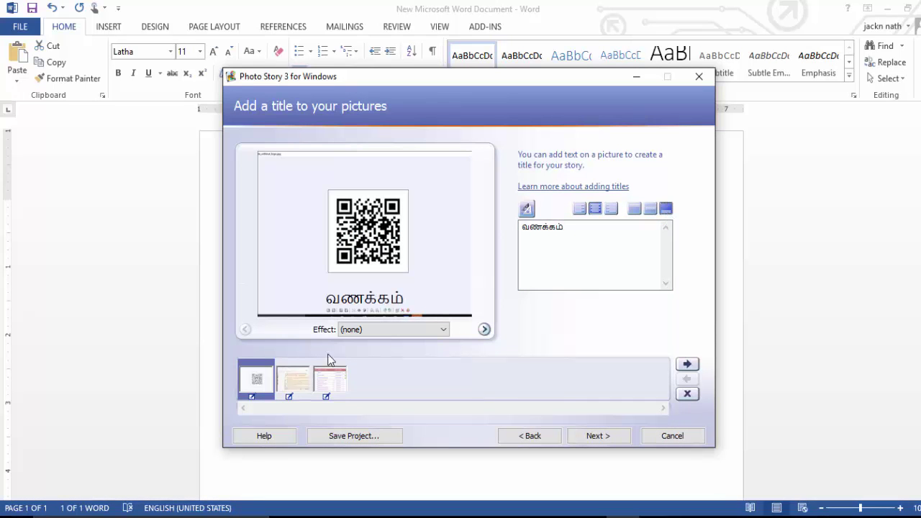
click(634, 210)
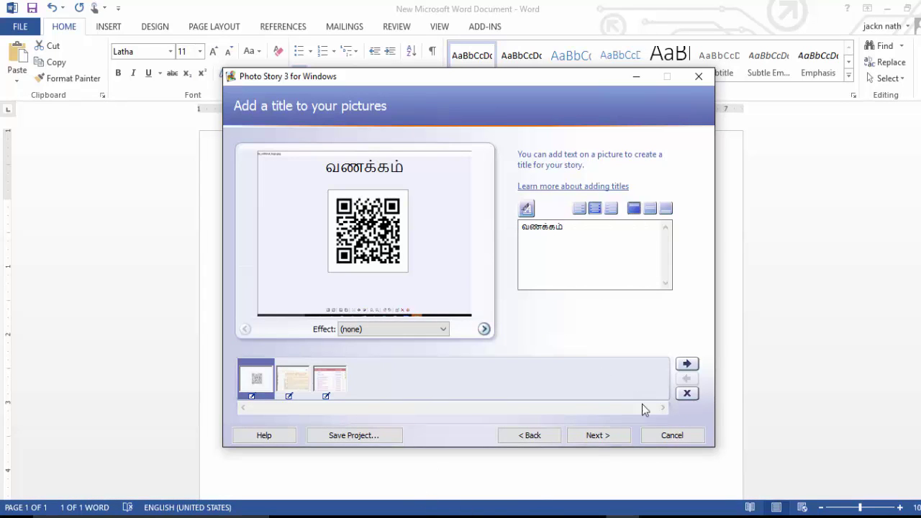
click(610, 210)
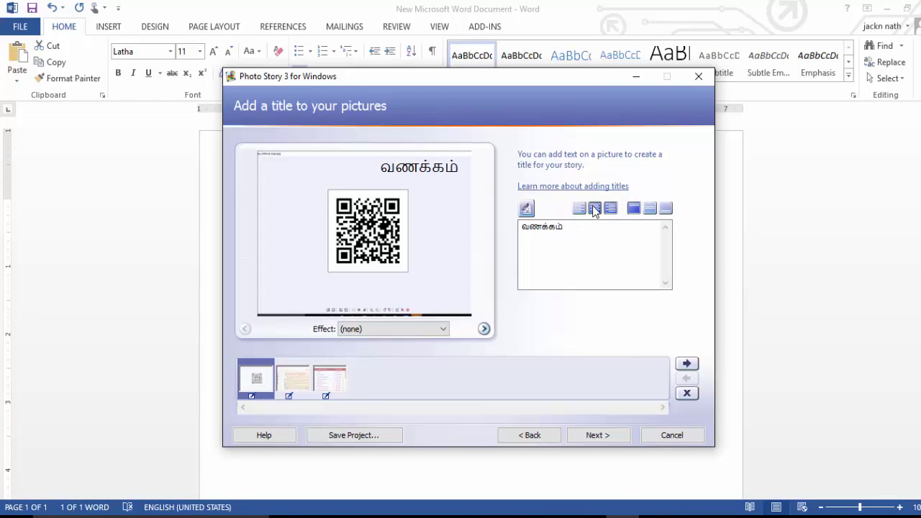
click(594, 208)
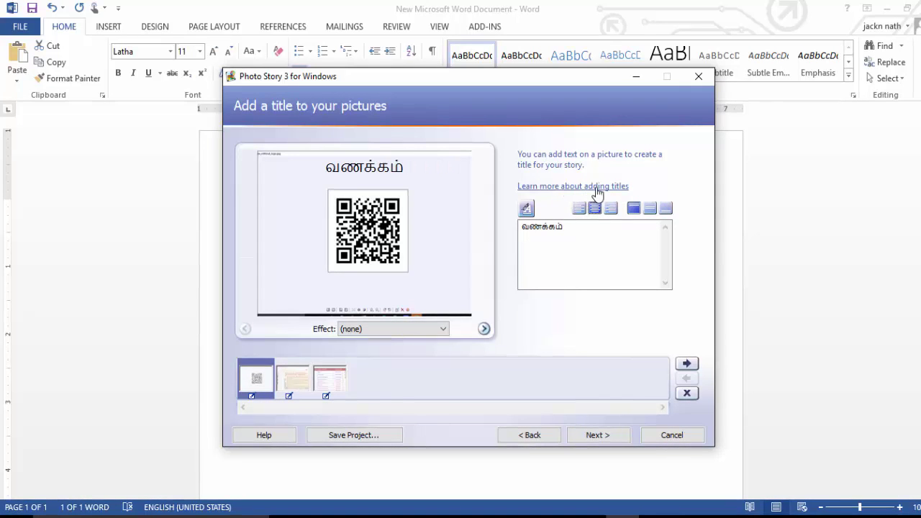
Select the second picture and its placeholder title text, and return to the Word document
click(293, 376)
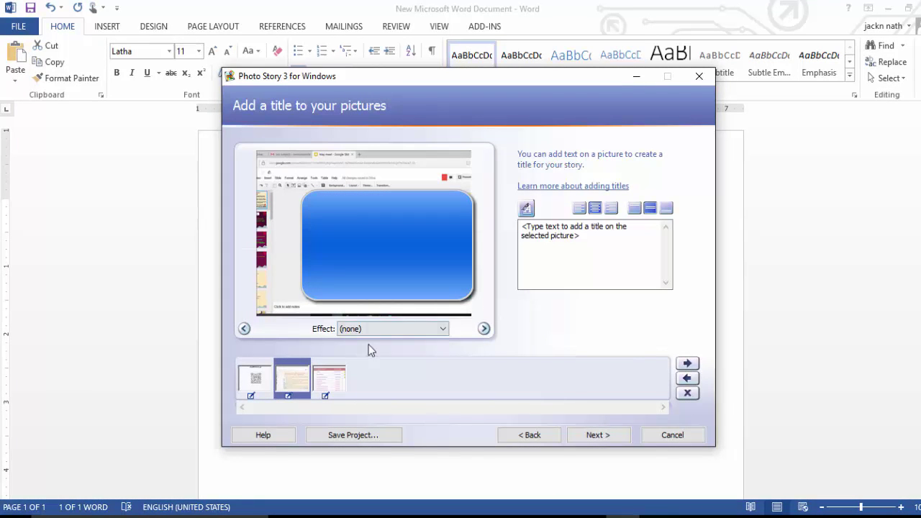
click(612, 243)
click(612, 242)
key(ctrl+shift+Left)
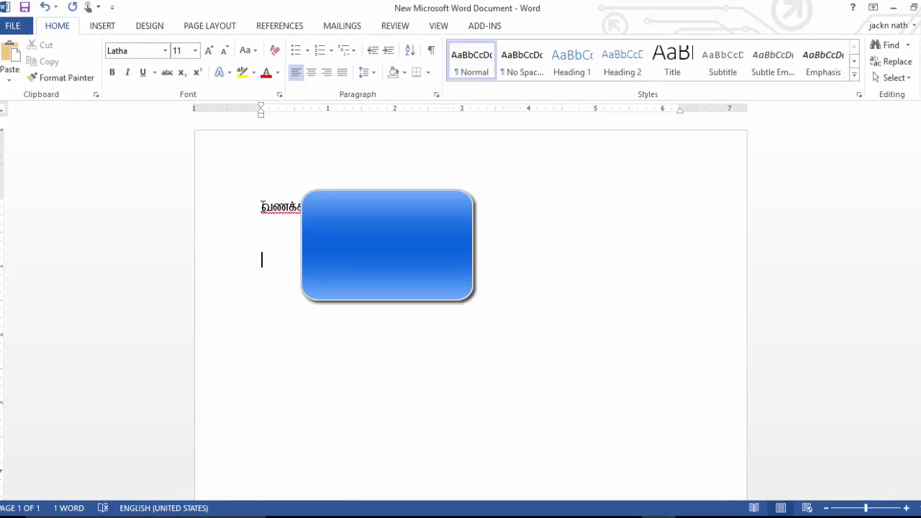
double_click(263, 206)
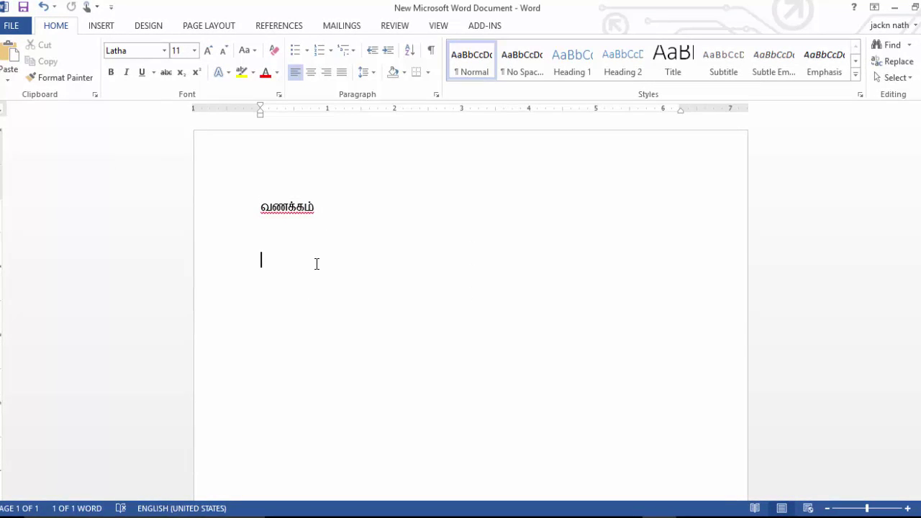
text(வணக்கம்)
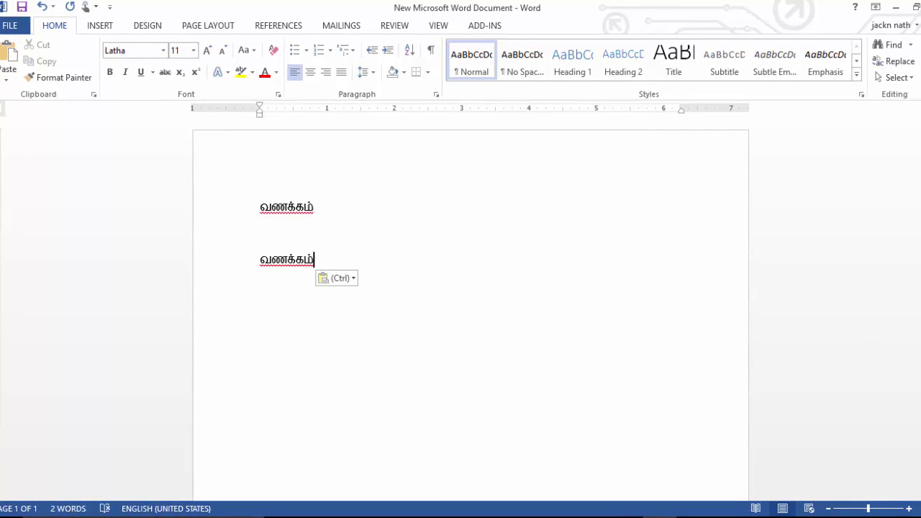
key(BackSpace)
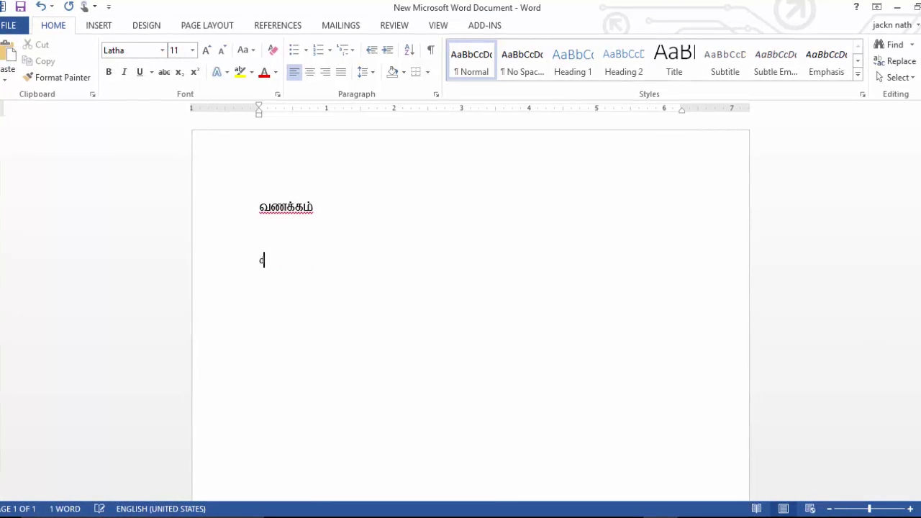
key(Return)
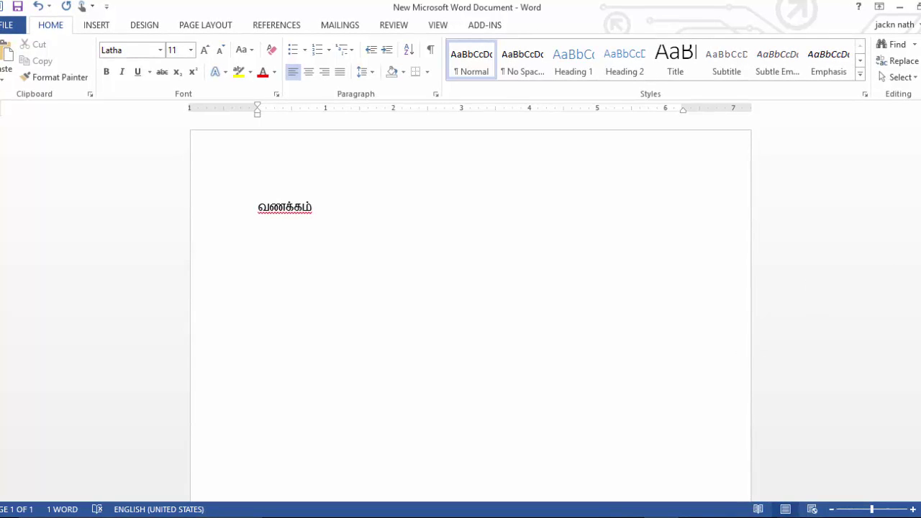
Turn on NHM Writer's Tamil Bamini Unicode keyboard map and write இந்த புகைப்படம் below வணக்கம் in the document
click(788, 517)
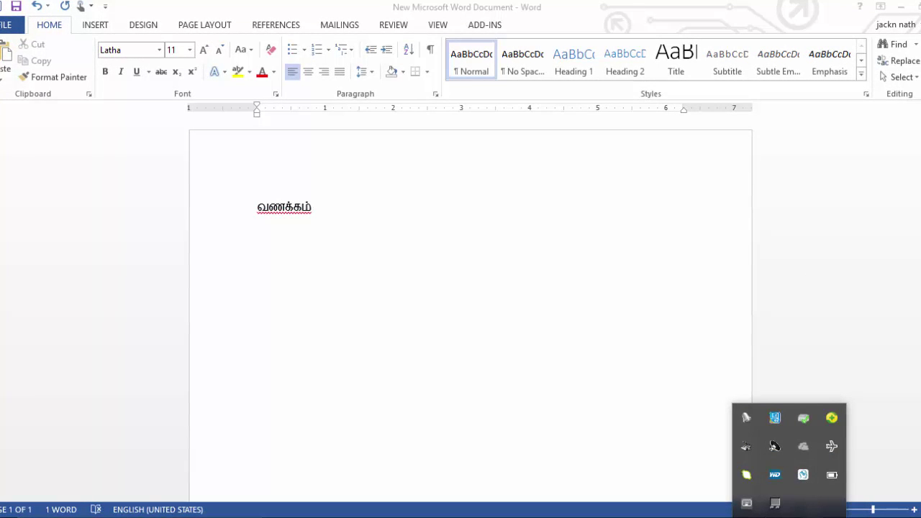
click(751, 415)
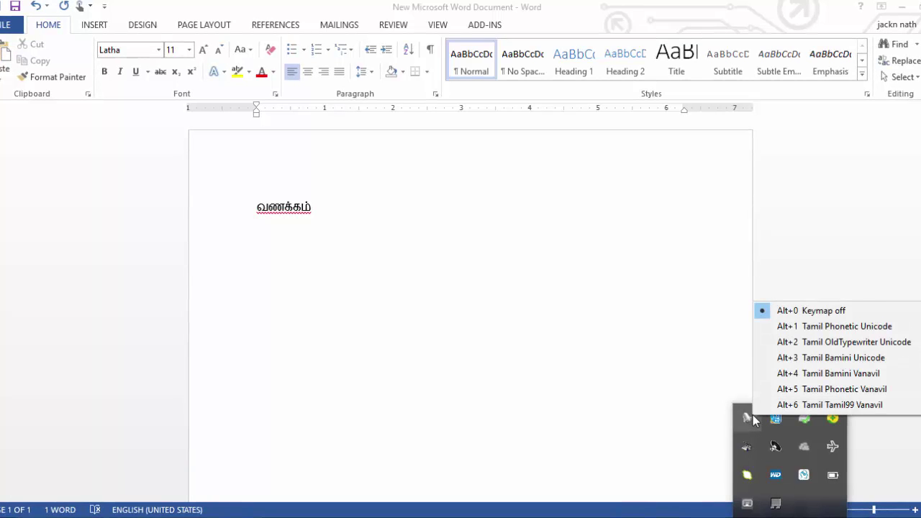
click(851, 359)
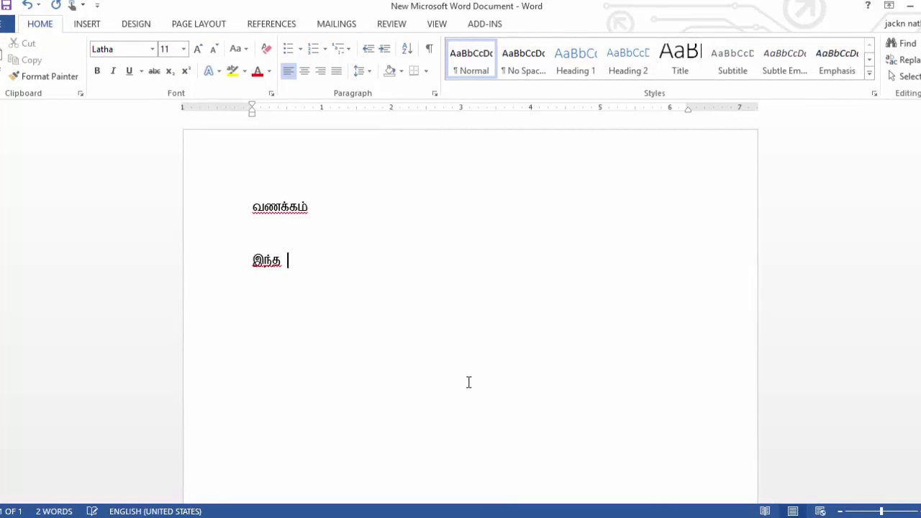
text(கைப்ப)
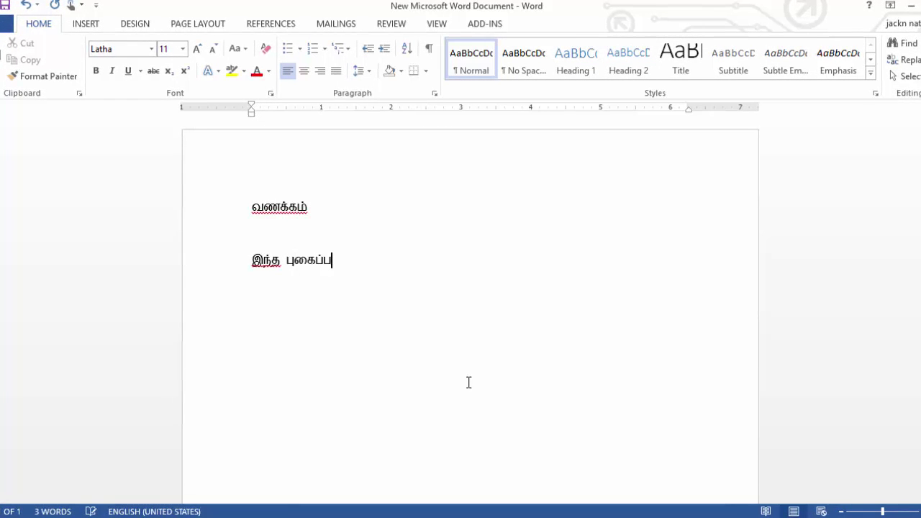
text(டம்)
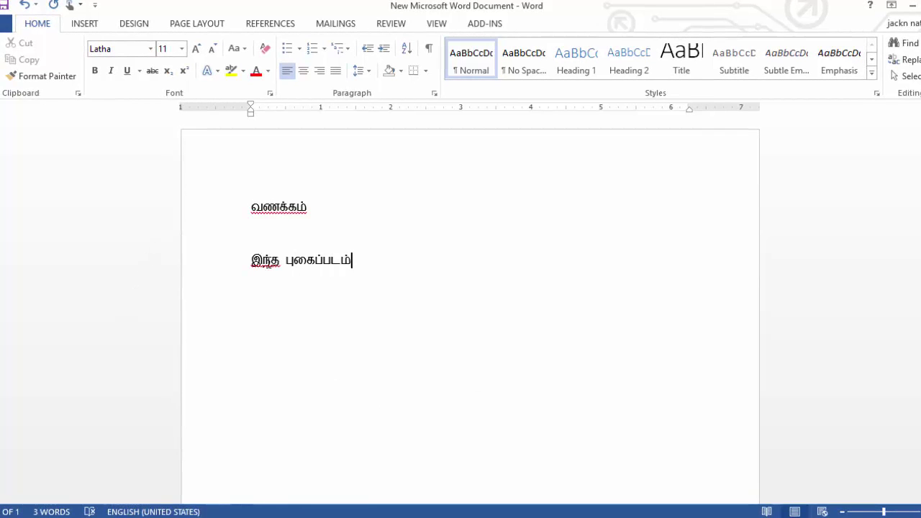
Copy இந்த புகைப்படம் from Word and paste it over the placeholder as the second picture's title in Photo Story 3
drag(251, 260, 366, 263)
key(ctrl+c)
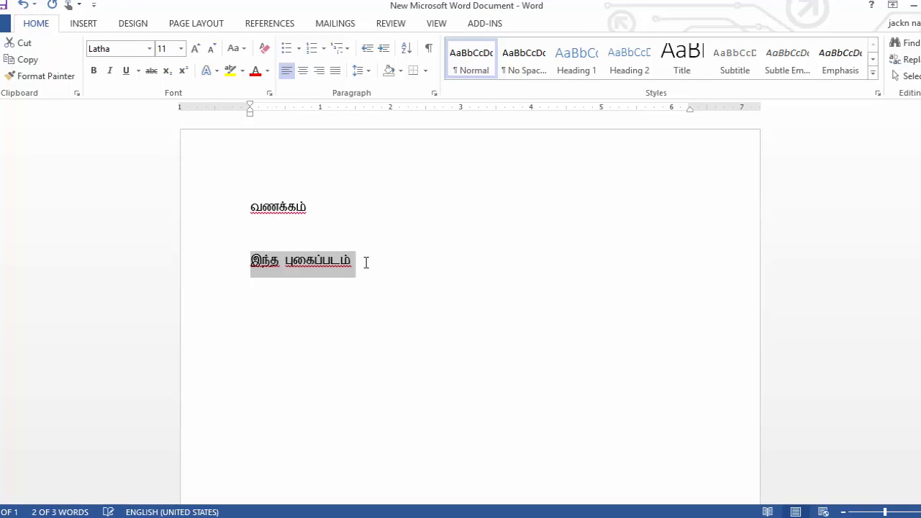
key(alt+Tab)
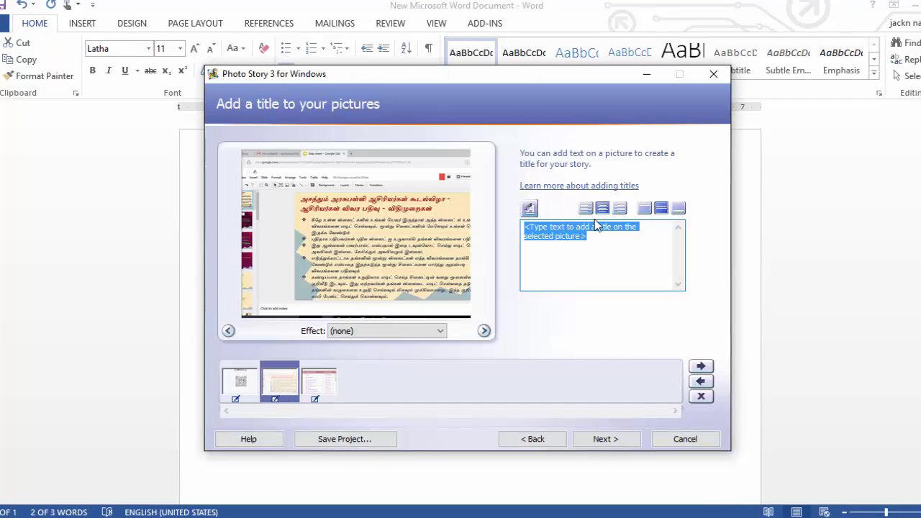
key(ctrl+v)
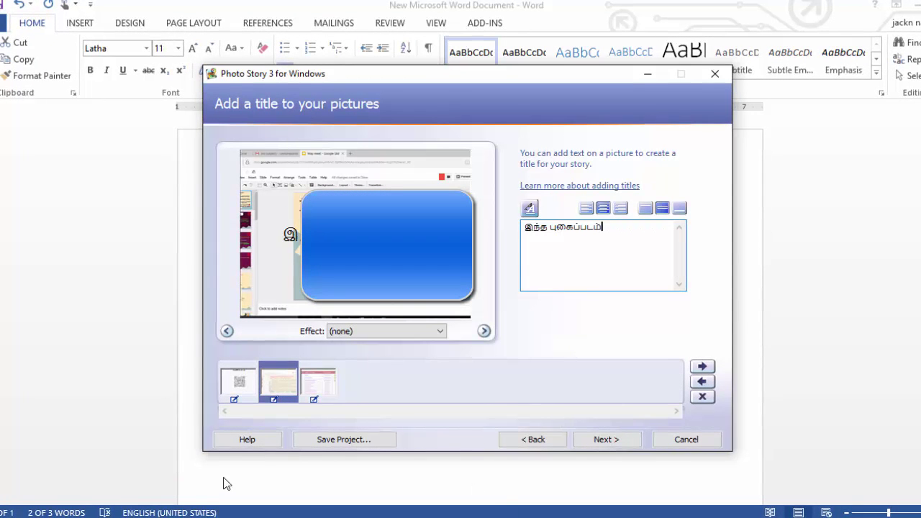
Right-align the second picture's title and place it at the bottom of the picture
click(319, 382)
click(282, 388)
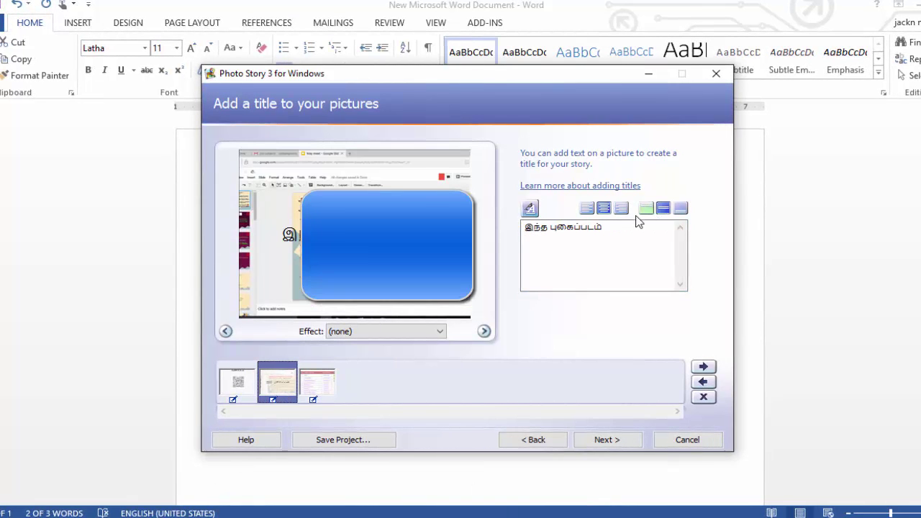
click(623, 210)
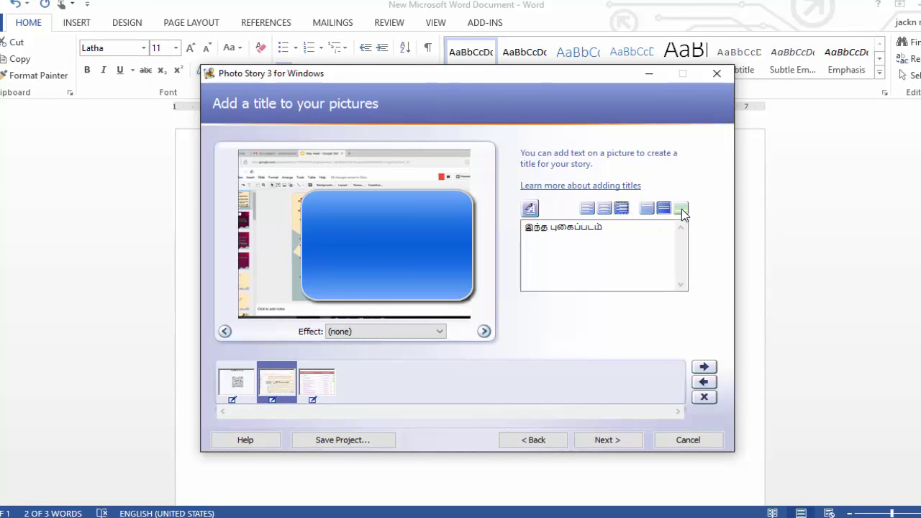
click(680, 209)
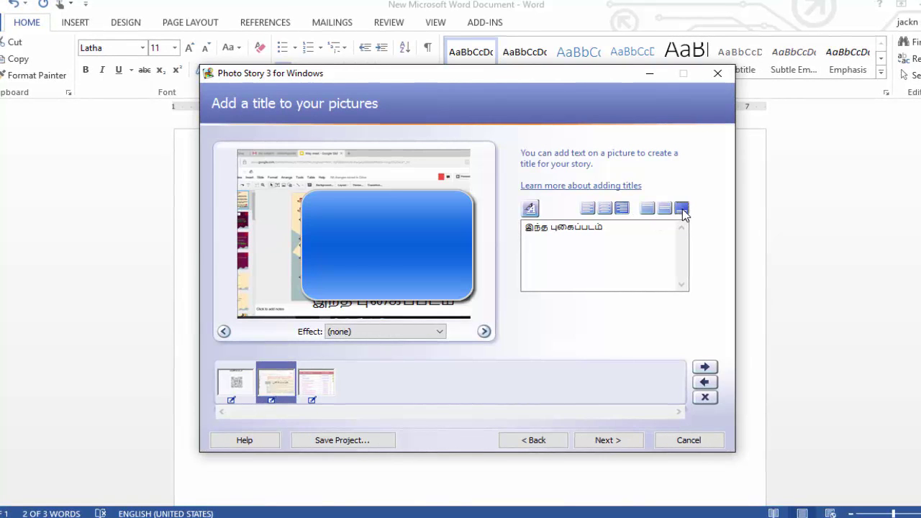
Select the first picture and continue to narrating the pictures and customizing motion
click(243, 395)
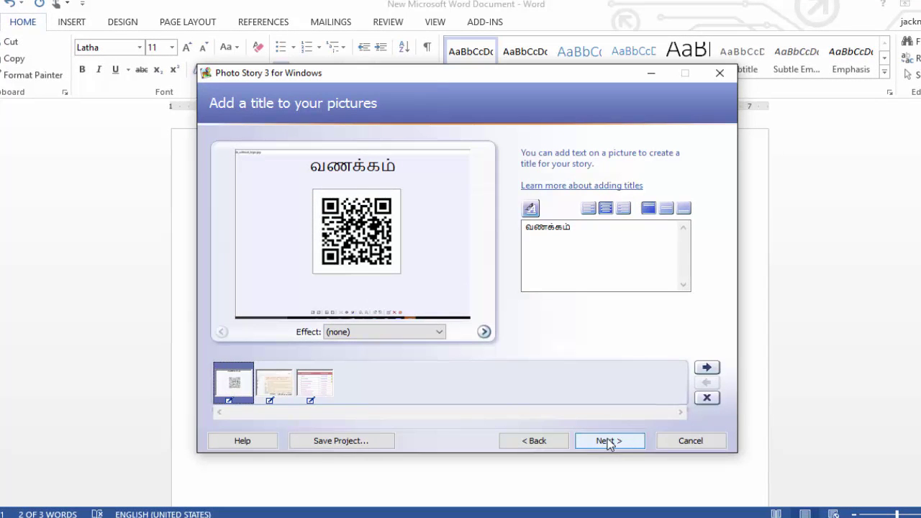
click(620, 442)
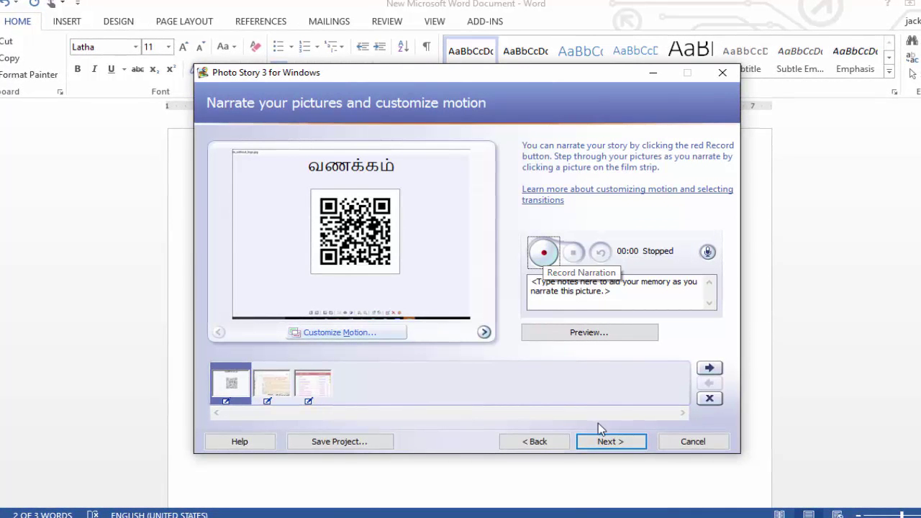
click(610, 290)
double_click(610, 291)
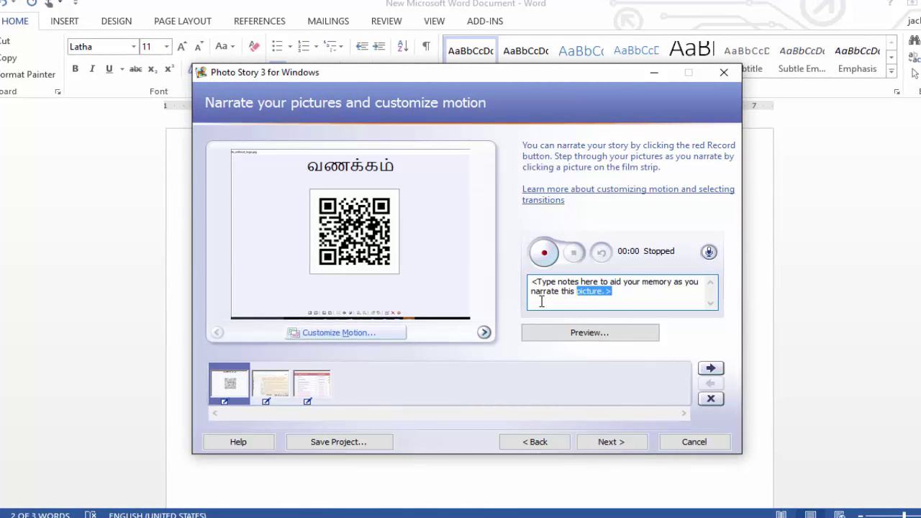
drag(538, 283, 657, 292)
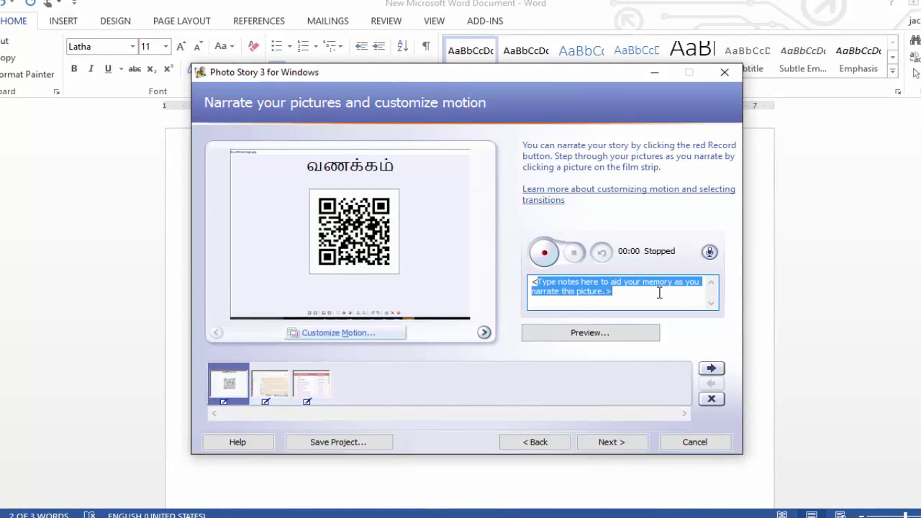
click(659, 293)
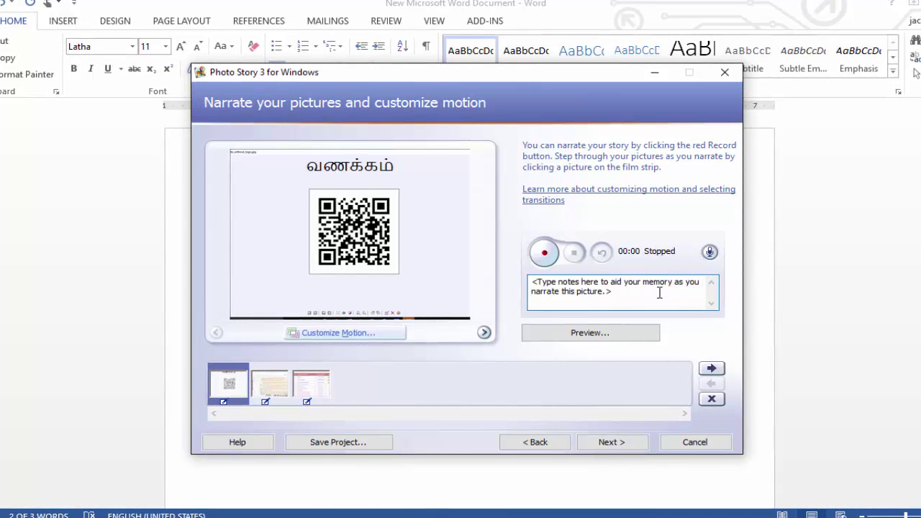
Record a voice narration about 6 seconds long for the first picture
click(545, 254)
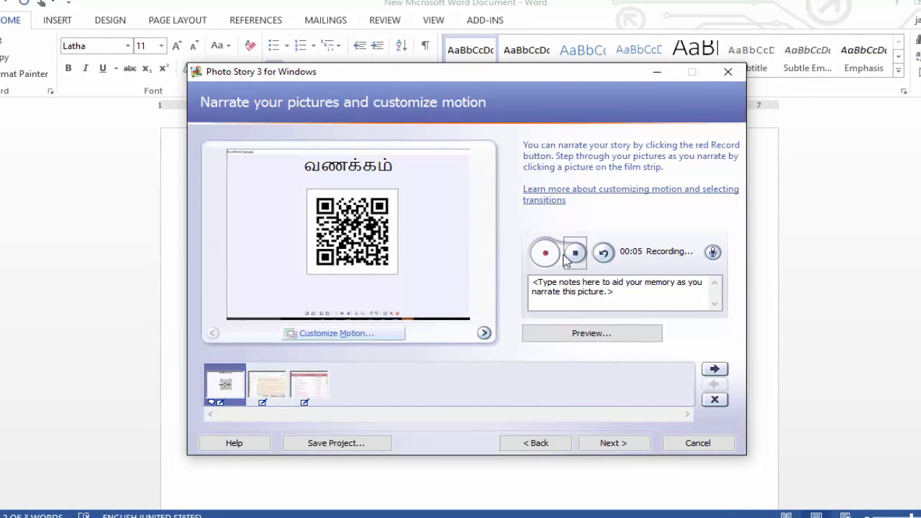
click(575, 253)
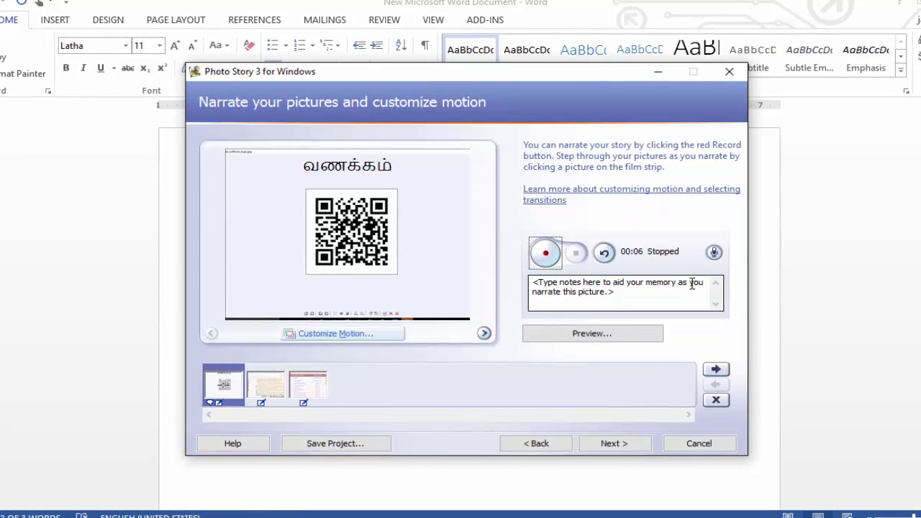
click(260, 388)
click(214, 386)
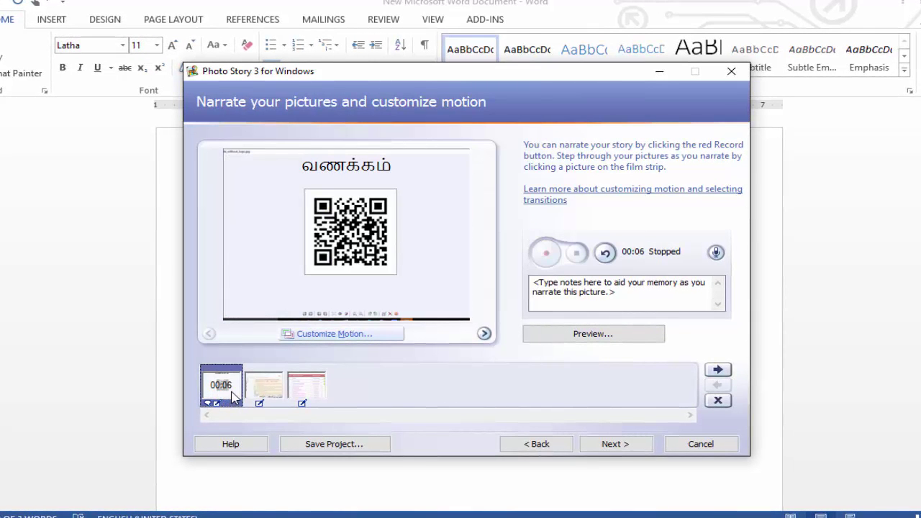
Record a voice narration about 3 seconds long for the second picture
click(259, 389)
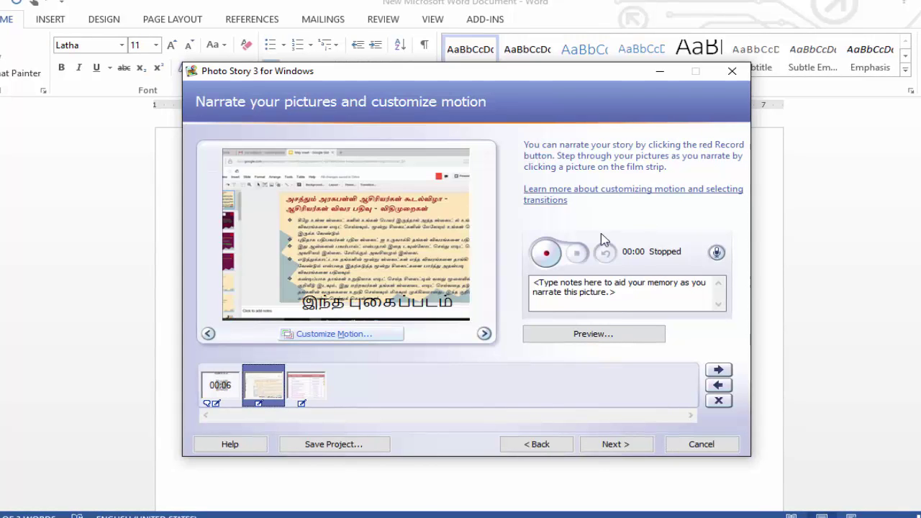
click(545, 253)
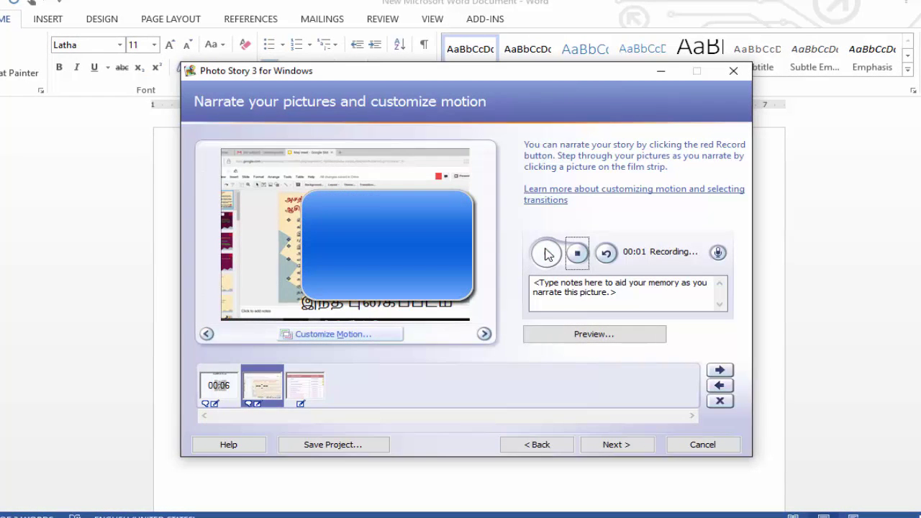
click(577, 253)
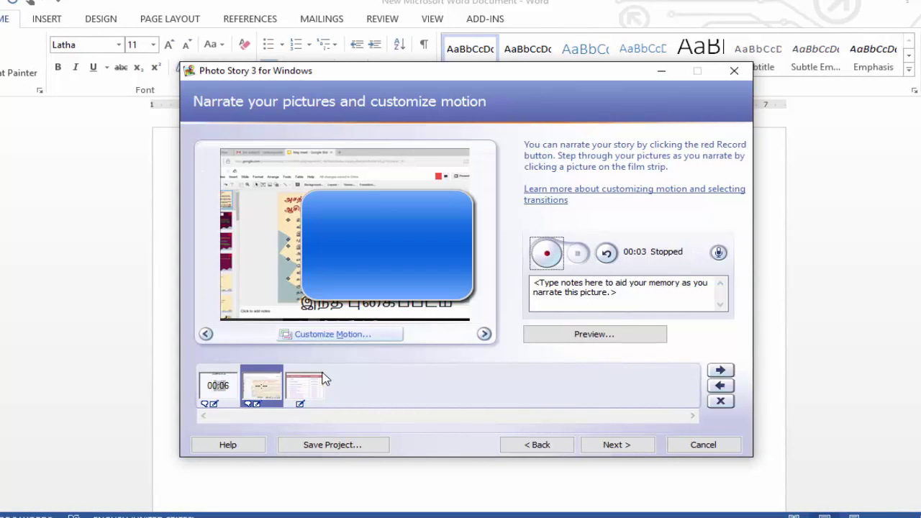
Record a voice narration about 4 seconds long for the third picture
click(321, 381)
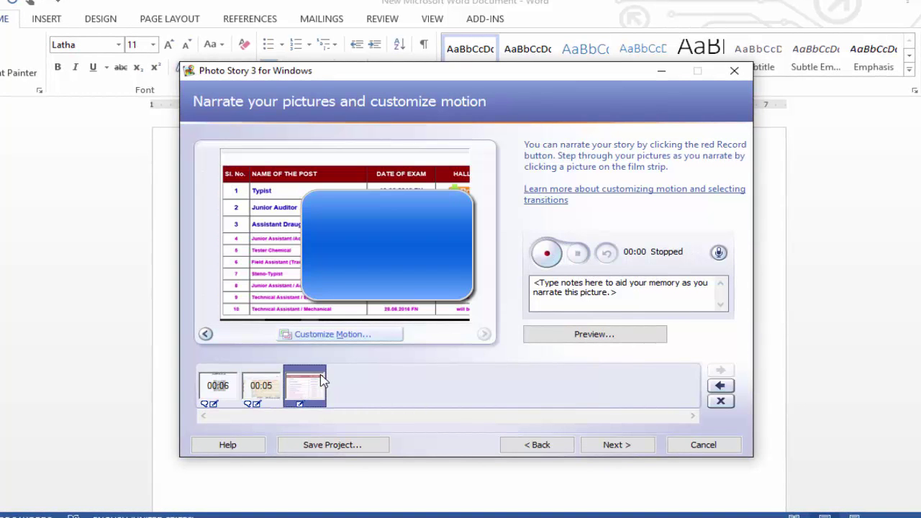
click(548, 256)
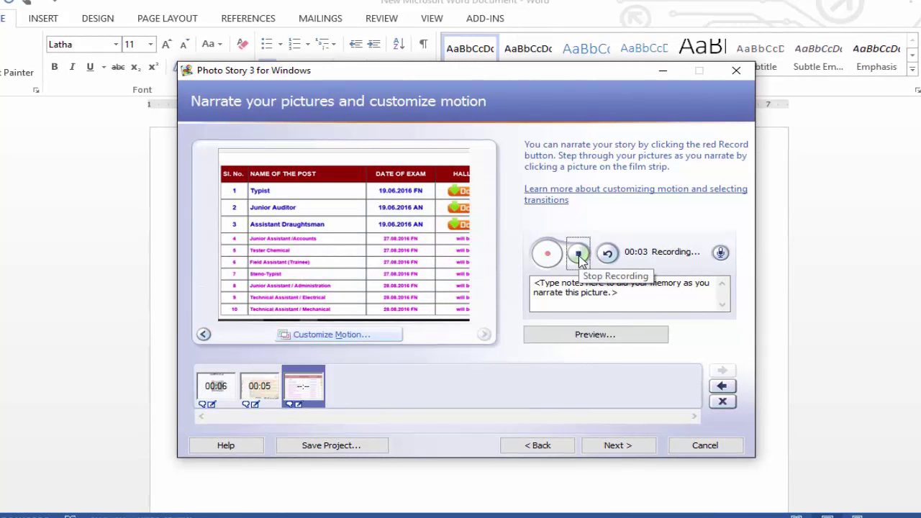
click(579, 256)
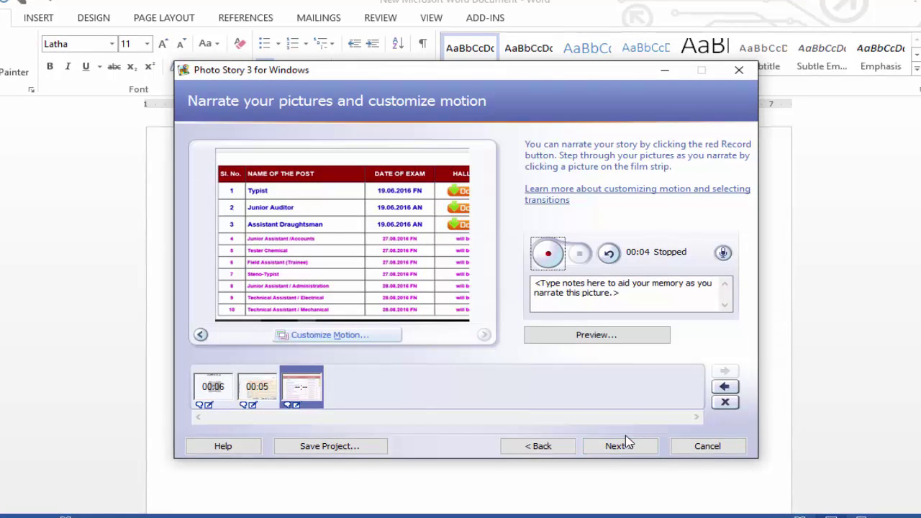
Play a preview of the narrated story and close it
click(607, 335)
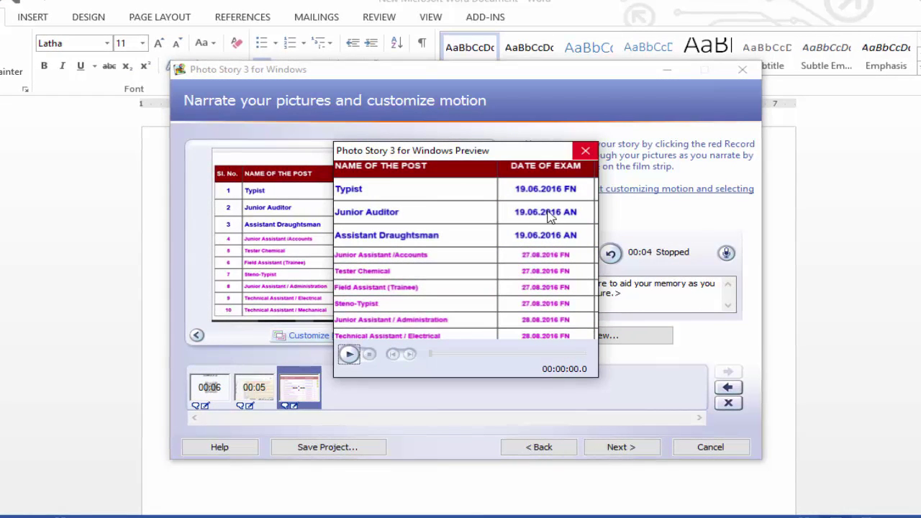
click(348, 356)
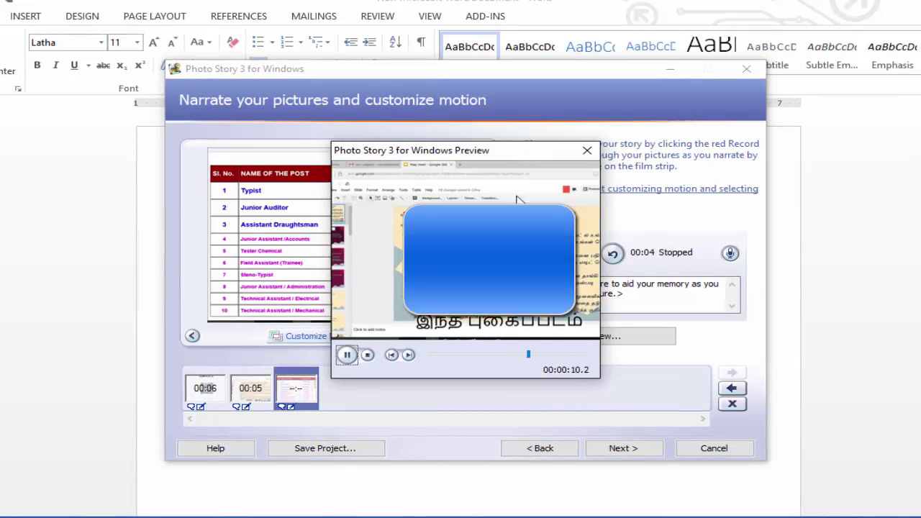
click(584, 152)
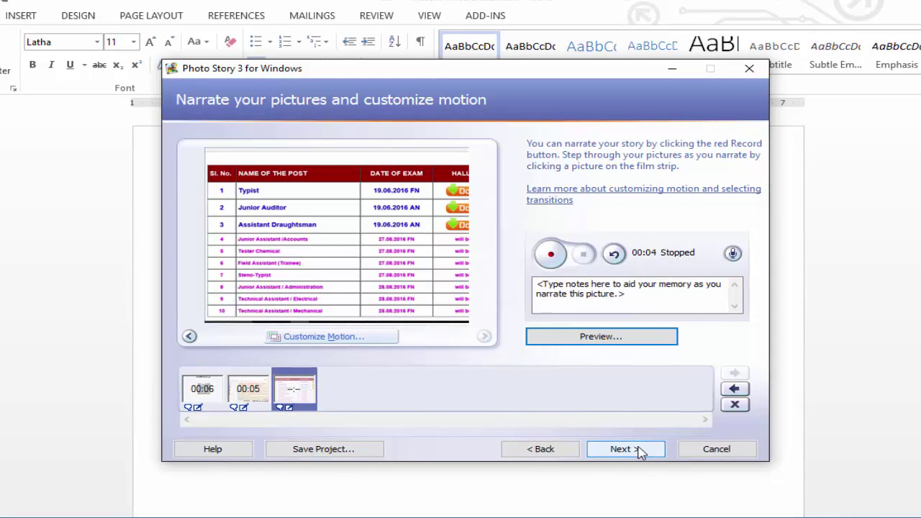
Finish the narration stage and continue past background music without adding any, up to saving the story
click(639, 449)
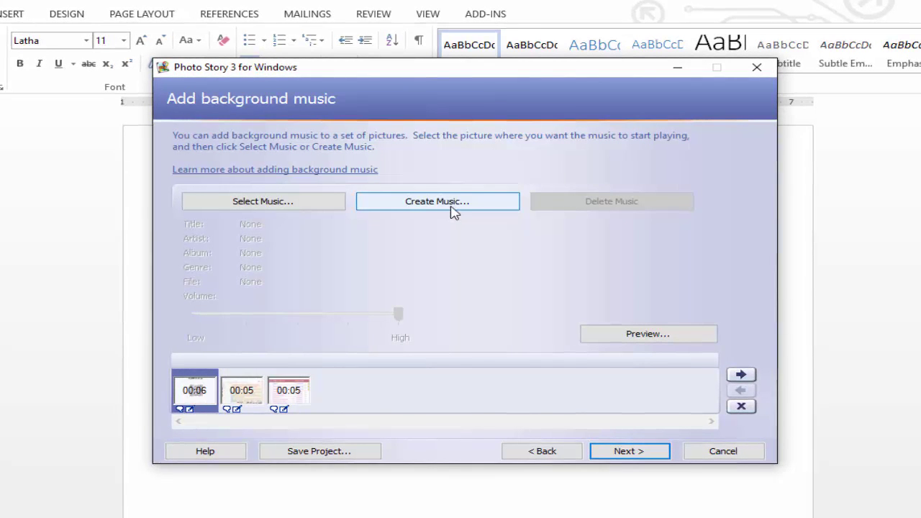
click(290, 200)
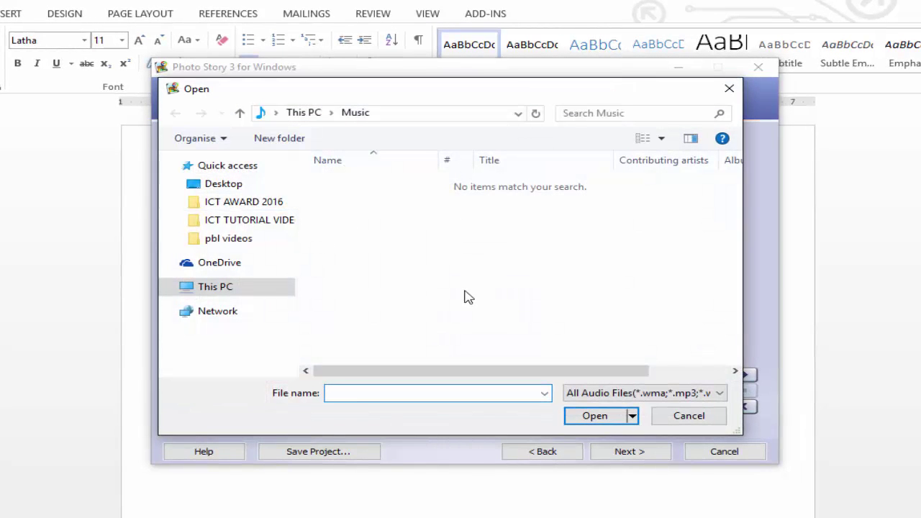
click(728, 88)
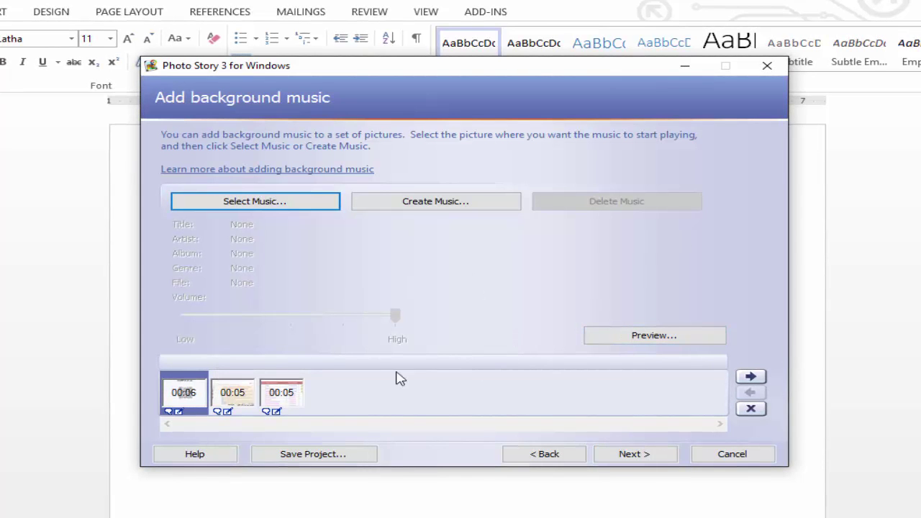
click(648, 460)
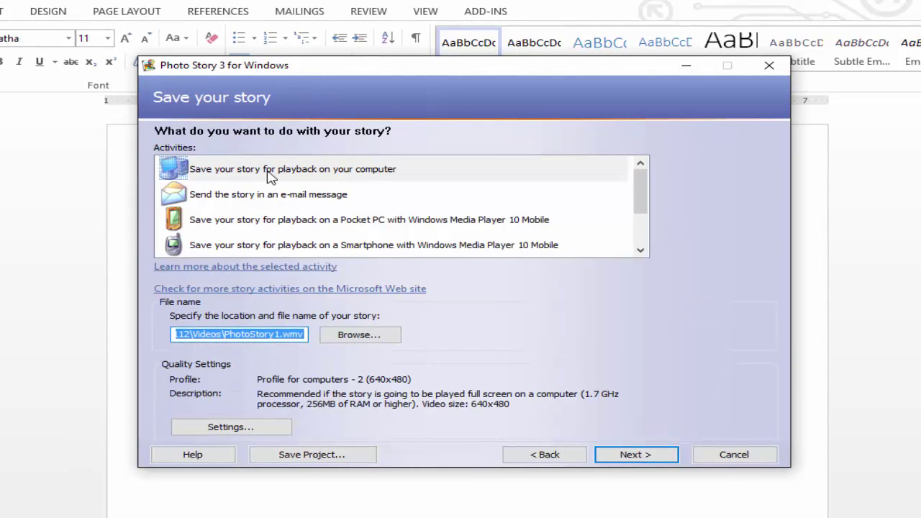
Choose to save the story for playback on the computer, as Windows Media Video file PhotoStory1 on the Desktop
click(382, 173)
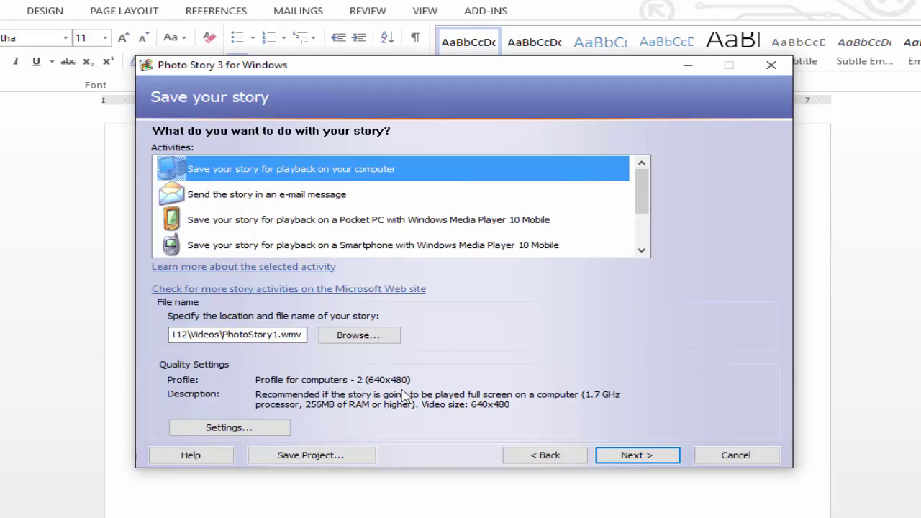
click(373, 341)
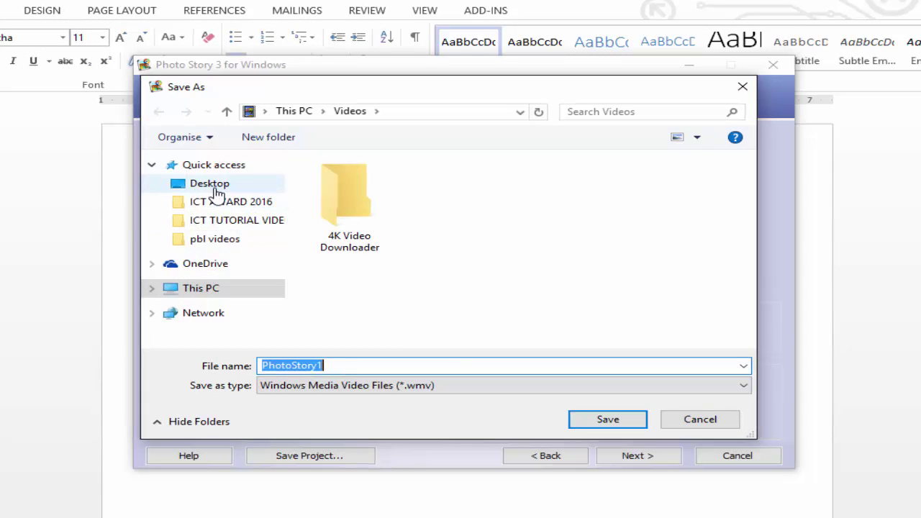
click(216, 189)
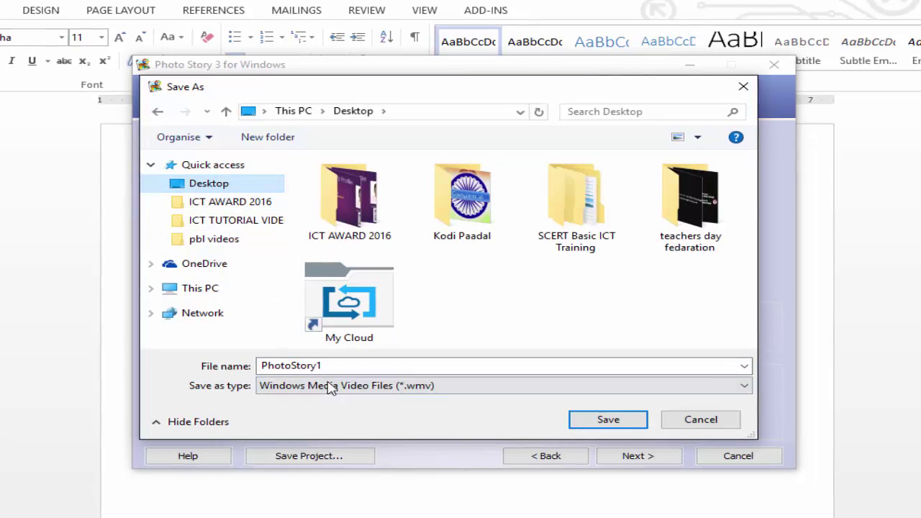
click(380, 387)
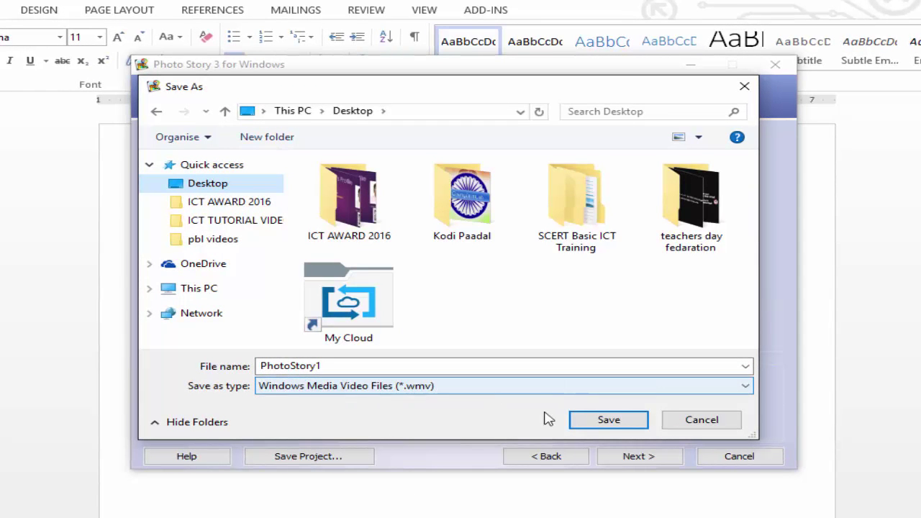
double_click(366, 365)
click(414, 388)
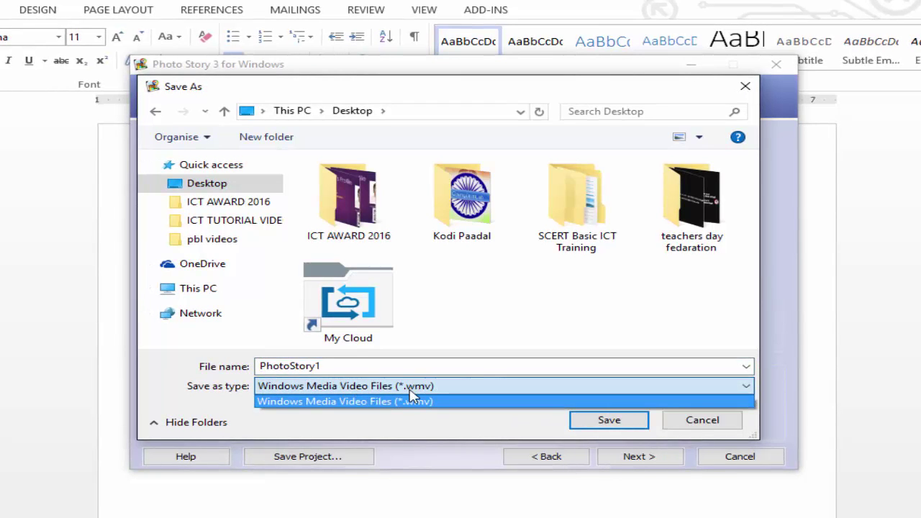
click(418, 400)
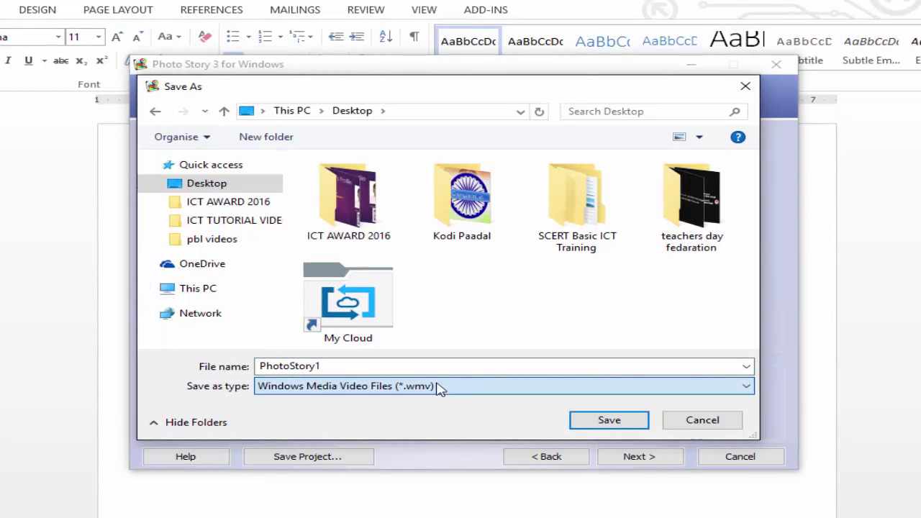
click(608, 425)
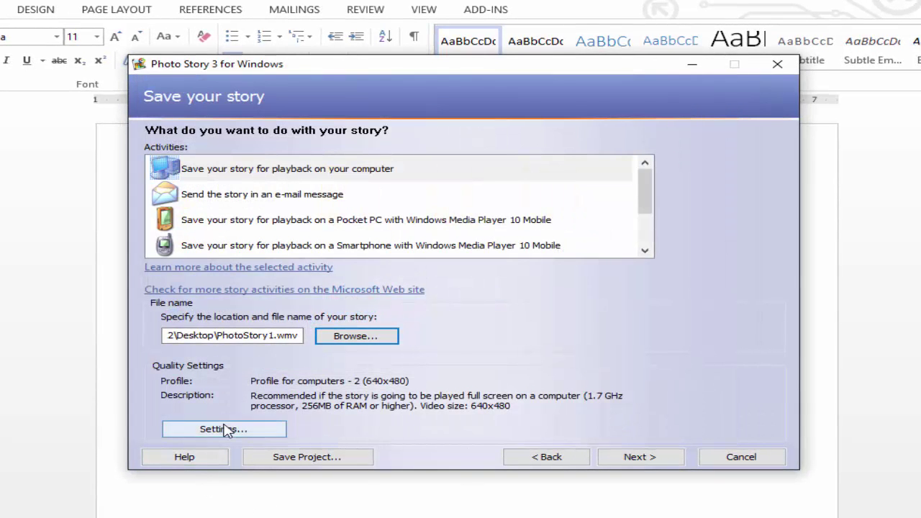
Review the available quality profiles and keep Profile for computers - 2 (640x480)
click(259, 432)
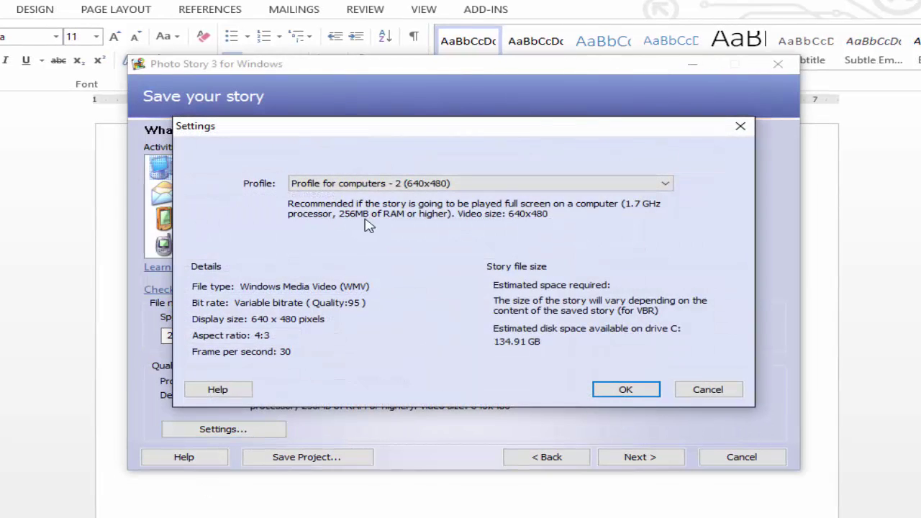
click(450, 186)
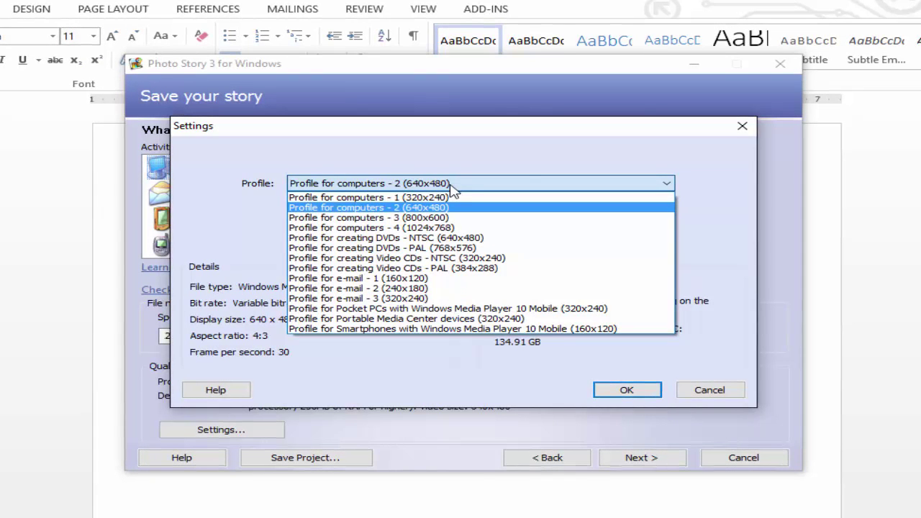
click(523, 173)
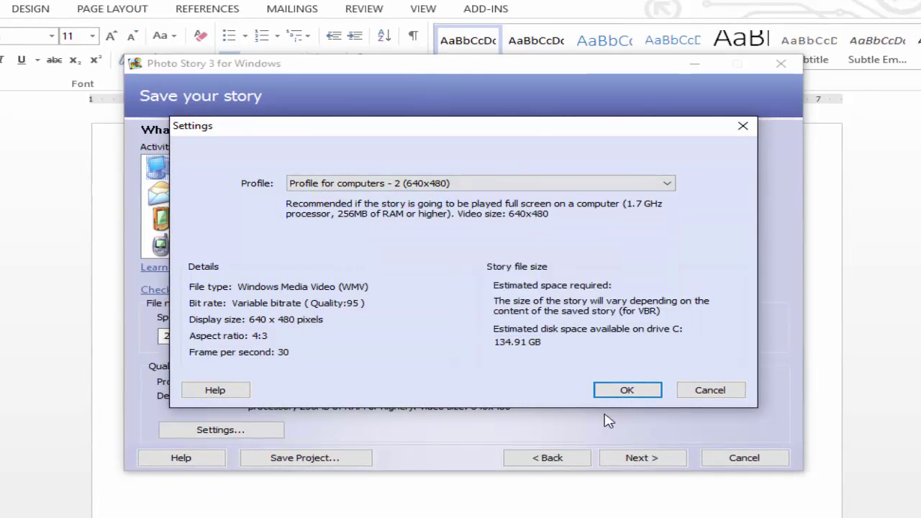
click(611, 389)
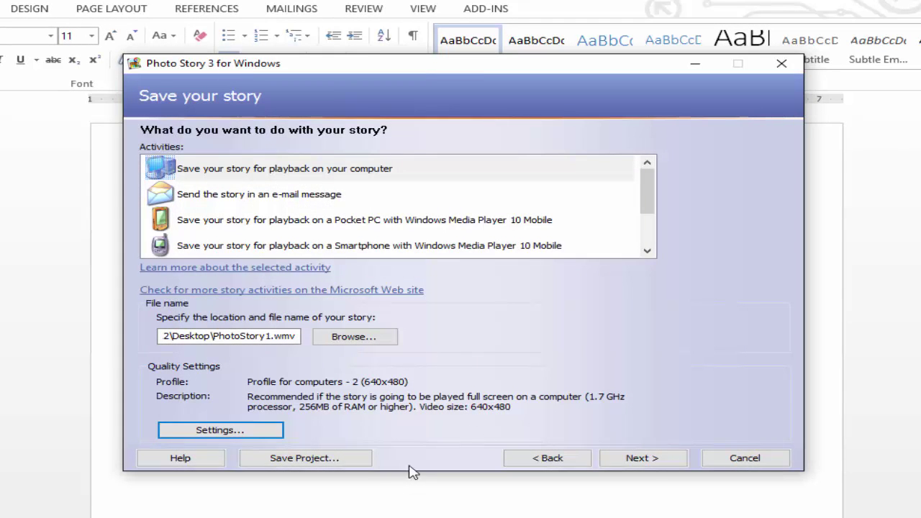
Generate the story video, play it back, and pause the playback
click(654, 461)
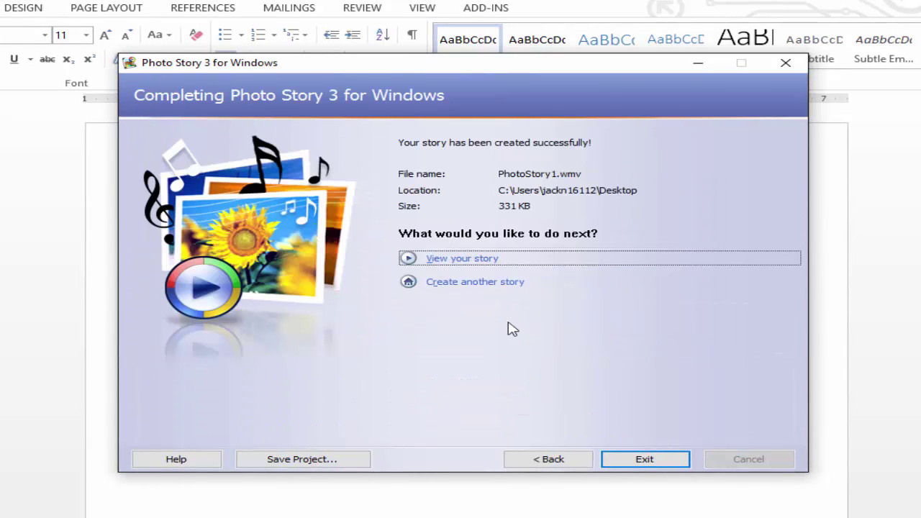
click(472, 267)
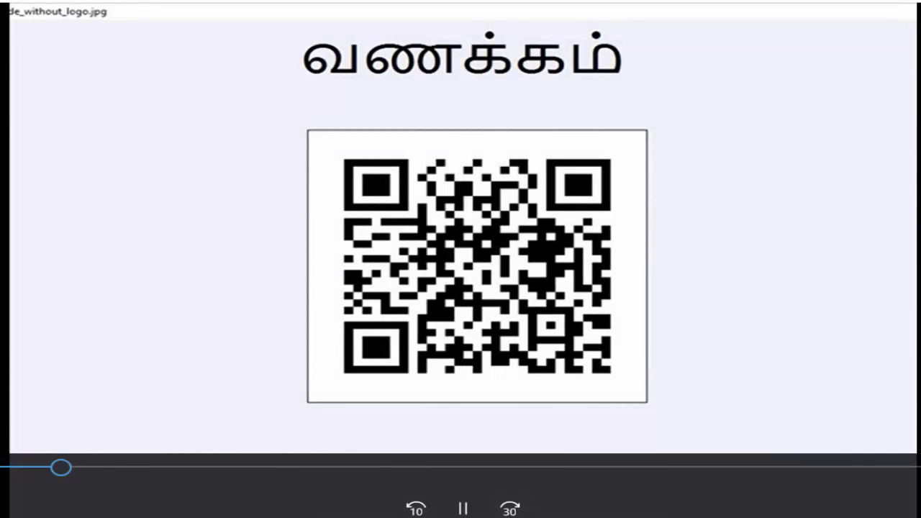
click(461, 508)
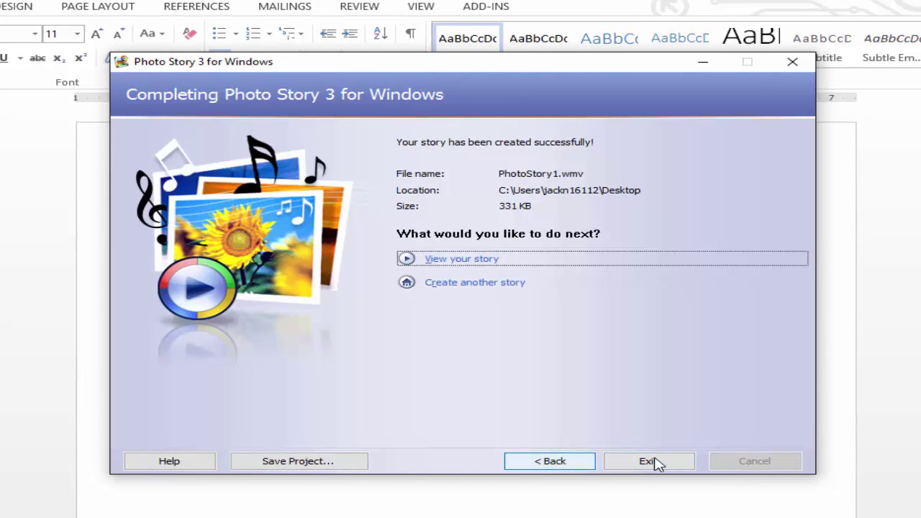
Exit Photo Story, saving the project as PhotoStory1 on the Desktop in the Photo Story 3 Project Files (*.wp3) format
click(650, 462)
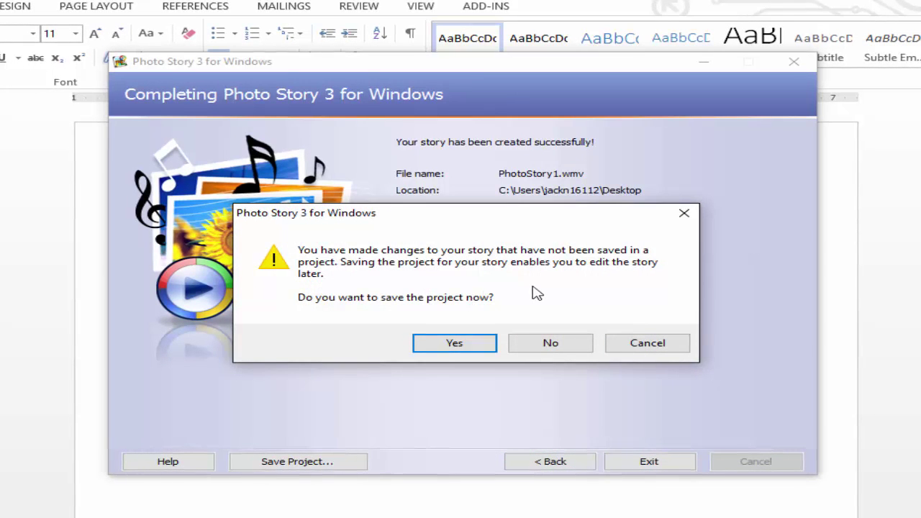
click(454, 344)
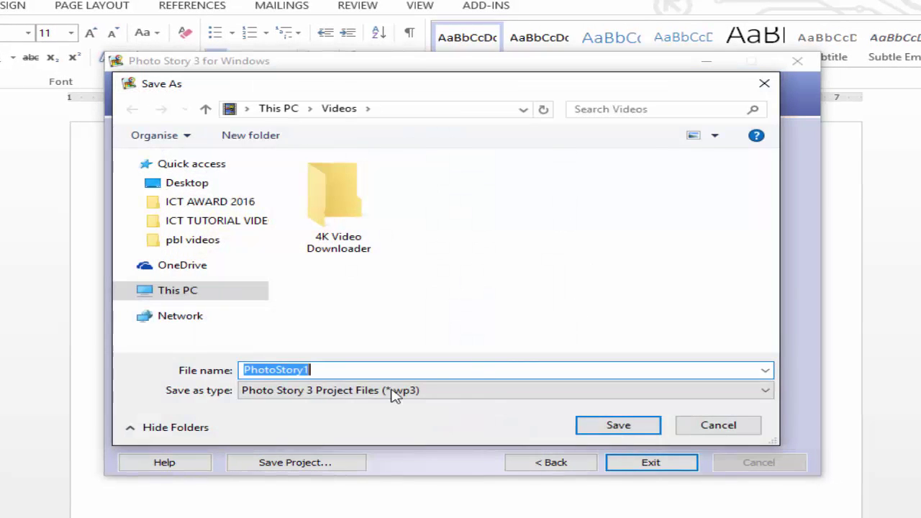
click(224, 185)
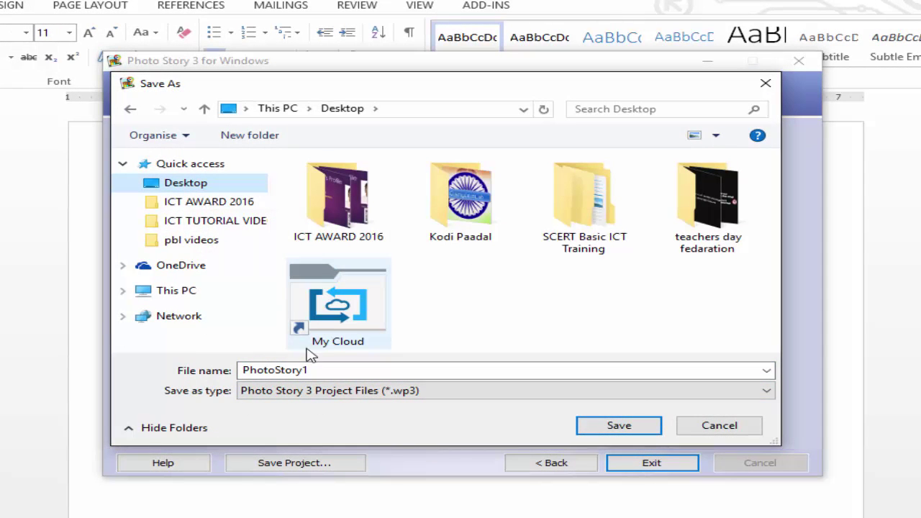
click(438, 394)
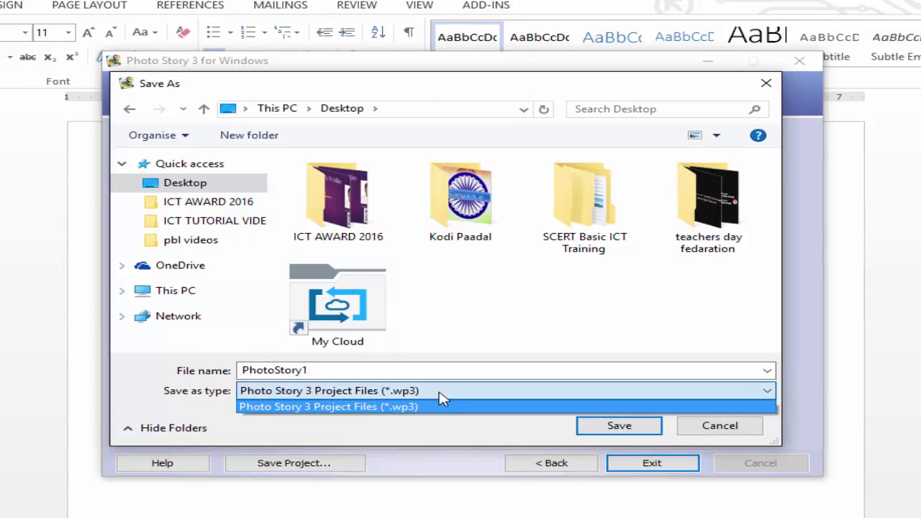
click(442, 402)
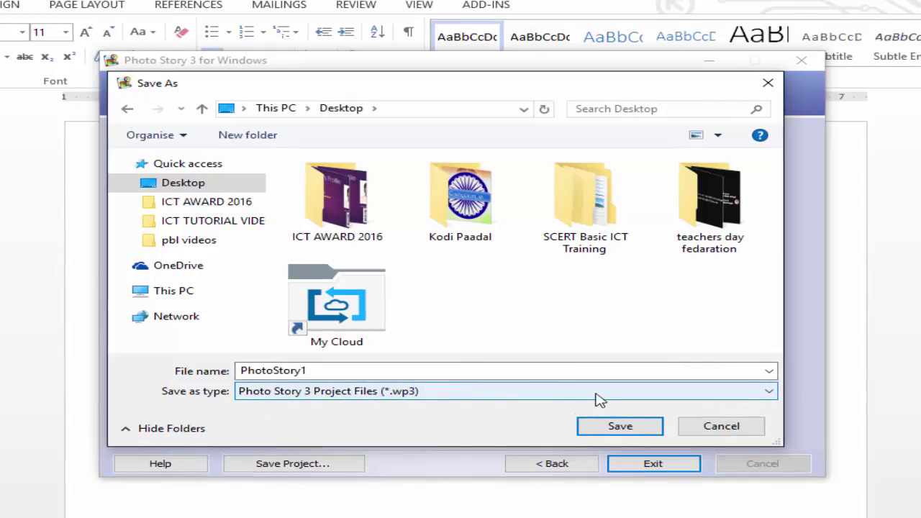
click(618, 426)
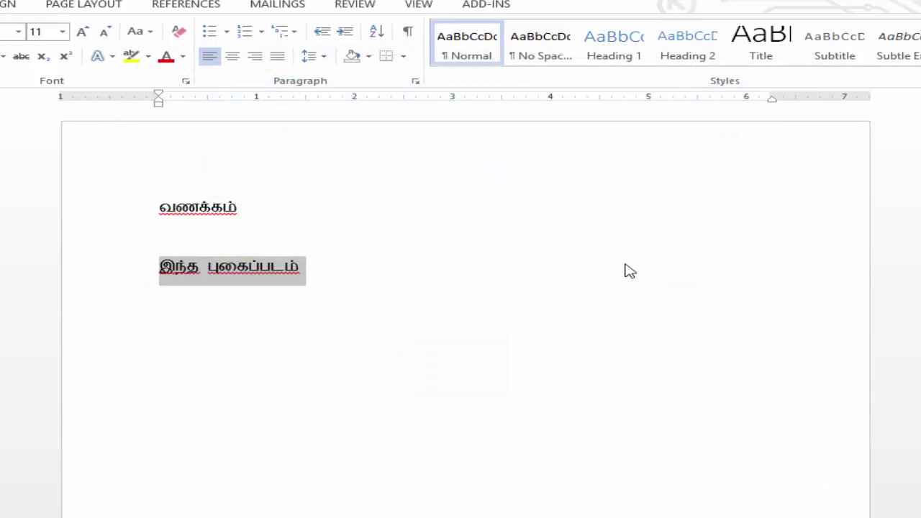
Deselect the Tamil text in the Word document and close the document
click(572, 290)
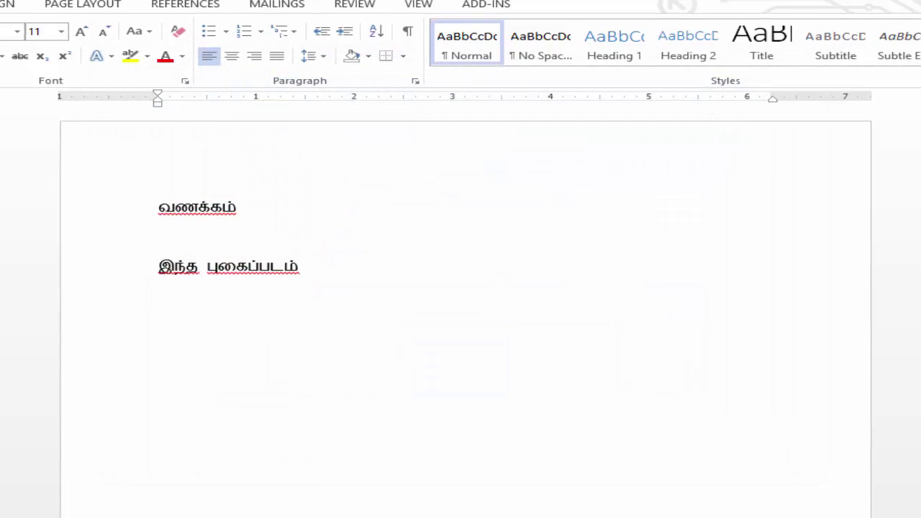
key(alt+F4)
click(459, 303)
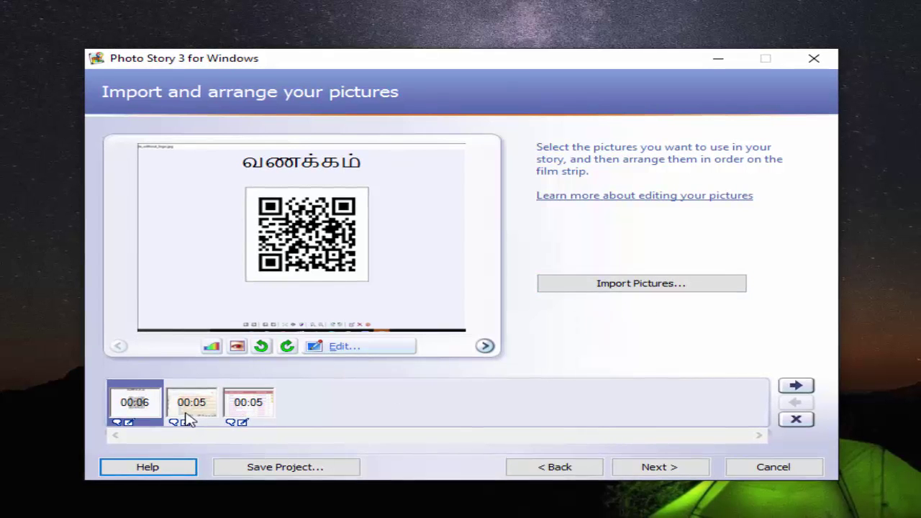
Return to the start page, try browsing for a project to edit, and cancel out of the blank story
click(565, 467)
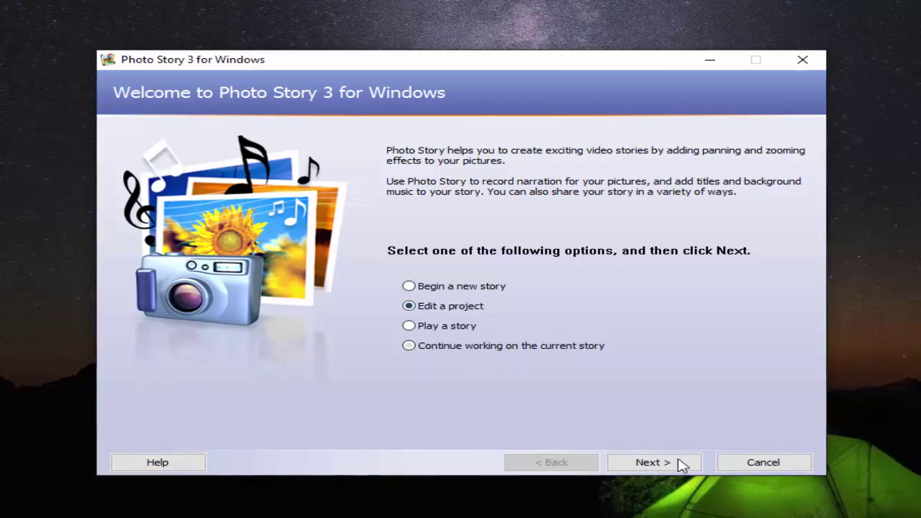
click(672, 462)
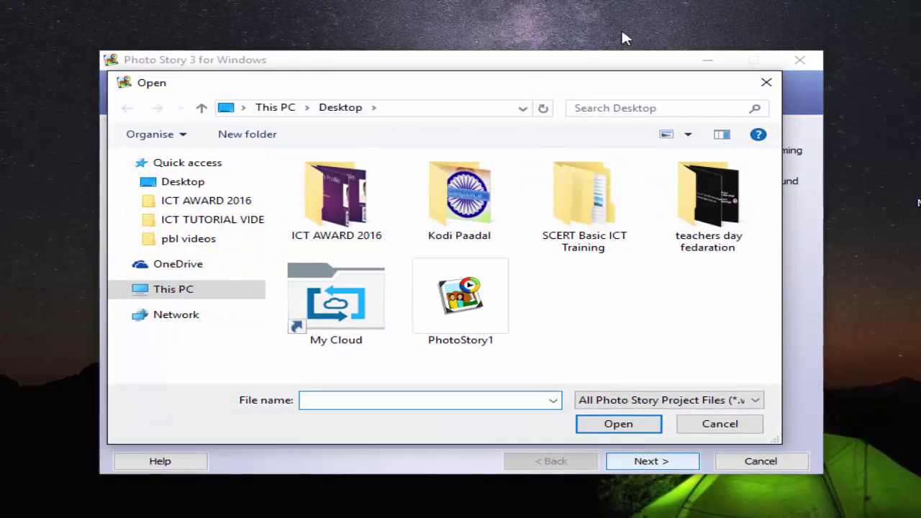
click(764, 84)
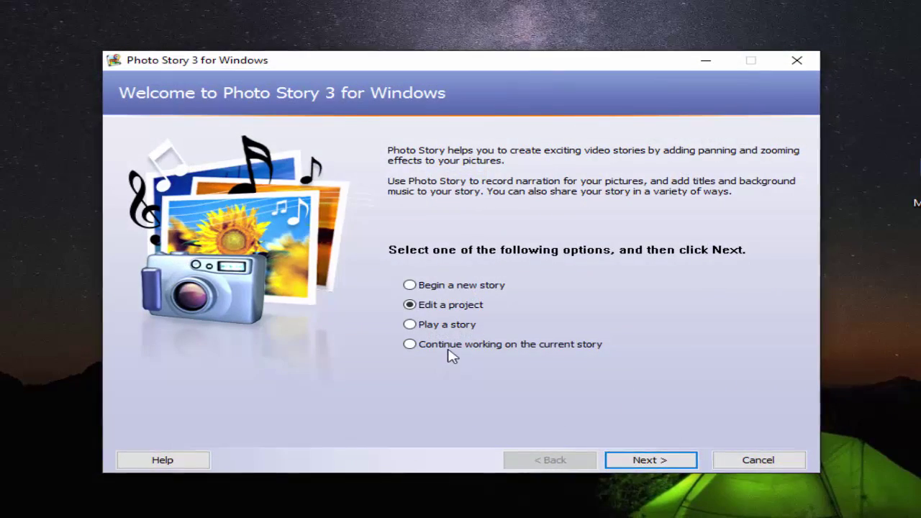
click(648, 457)
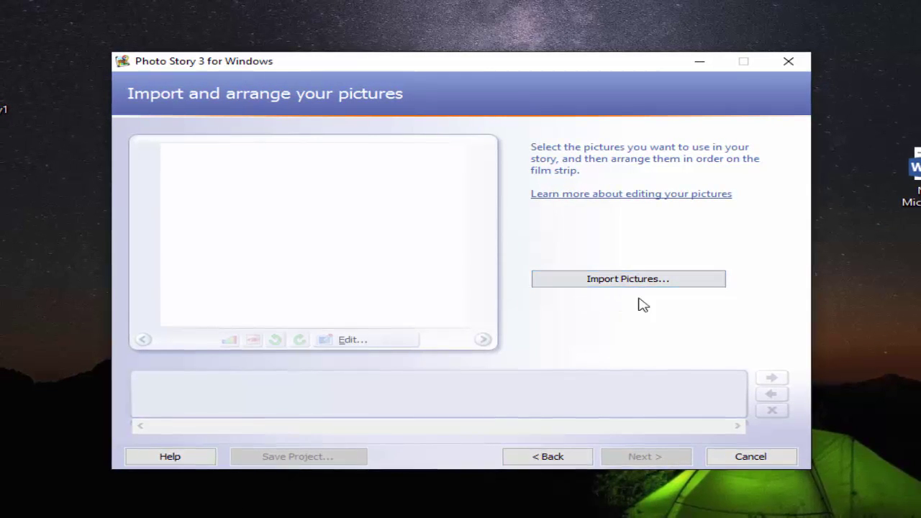
click(750, 456)
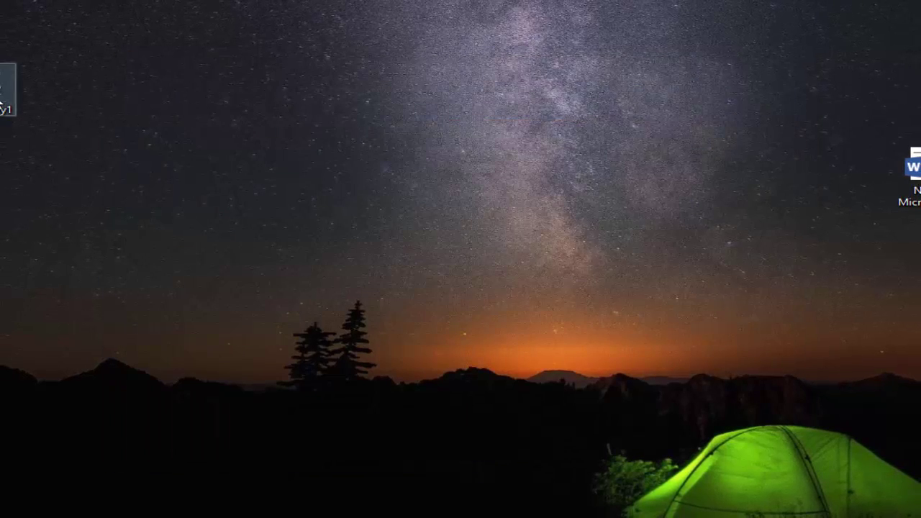
Open the PhotoStory1 project from the Desktop and view each of its three pictures
double_click(3, 94)
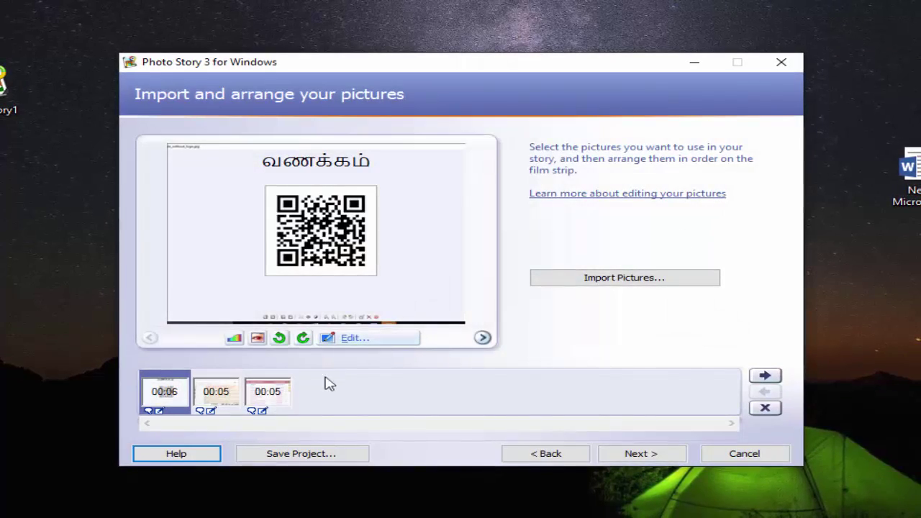
click(269, 396)
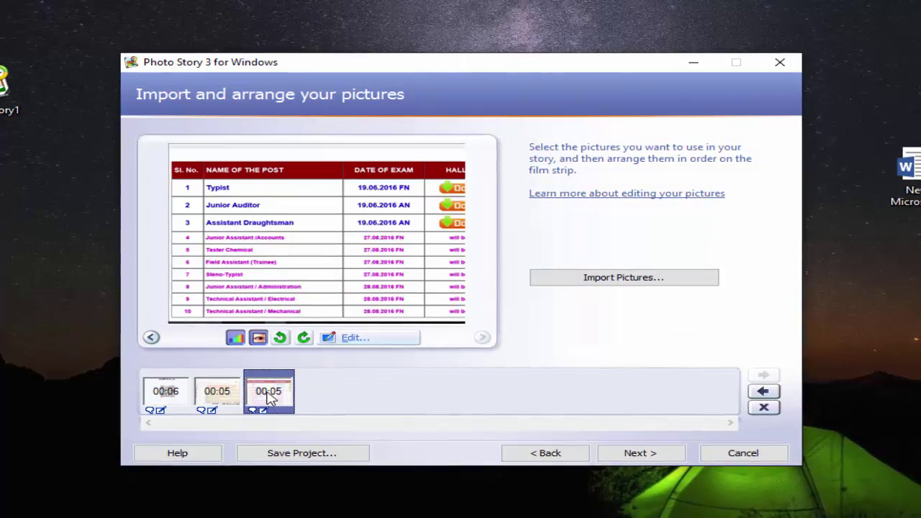
click(229, 394)
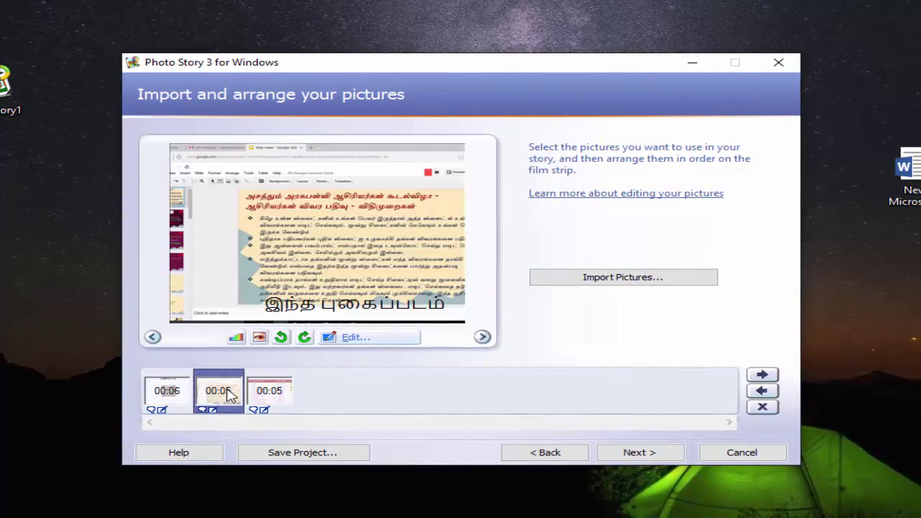
click(168, 395)
Examine the first picture's rotate and crop settings and the editing options offered for the third picture
click(401, 337)
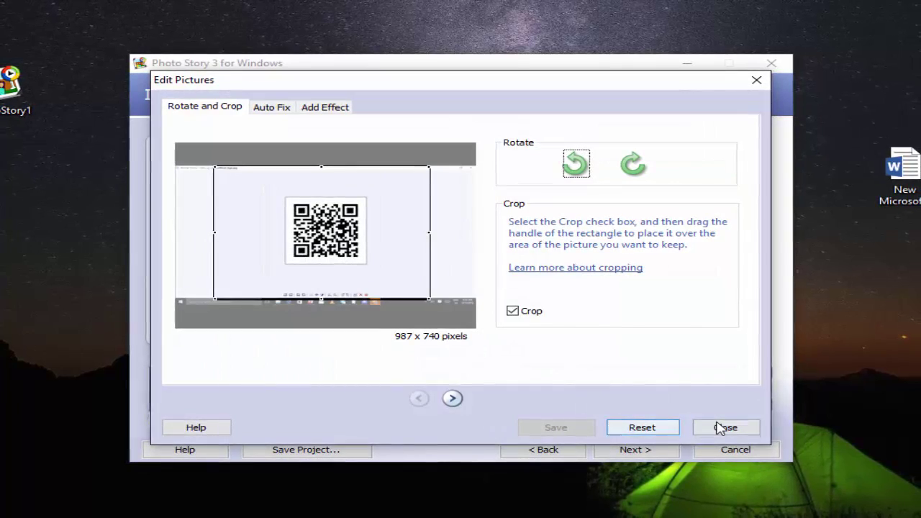
click(725, 427)
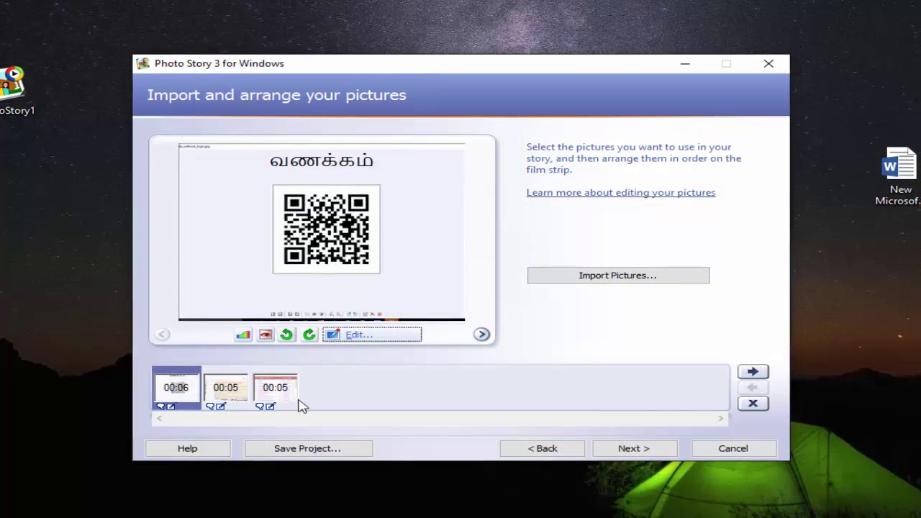
click(294, 398)
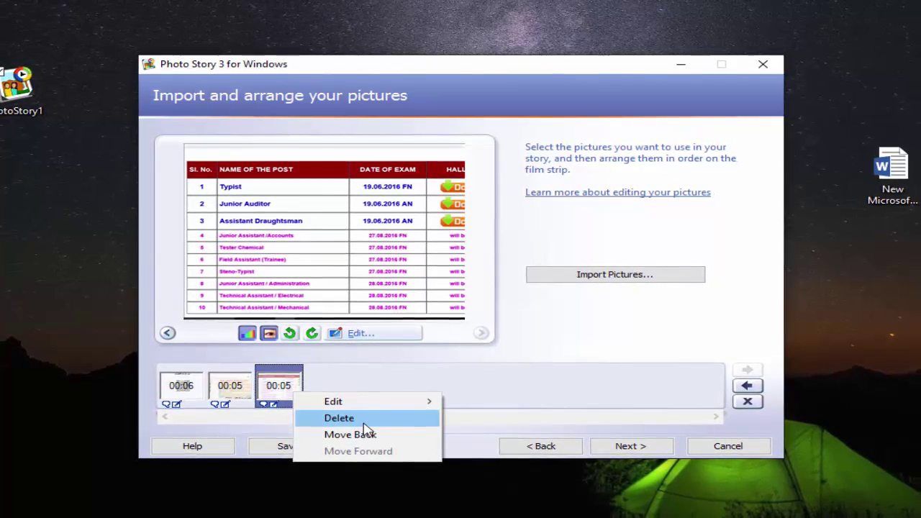
mouse_move(368, 405)
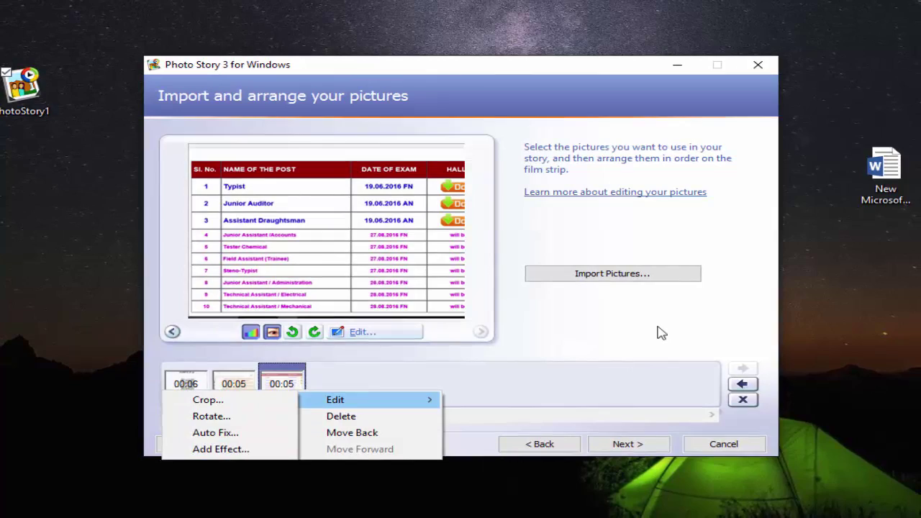
click(665, 327)
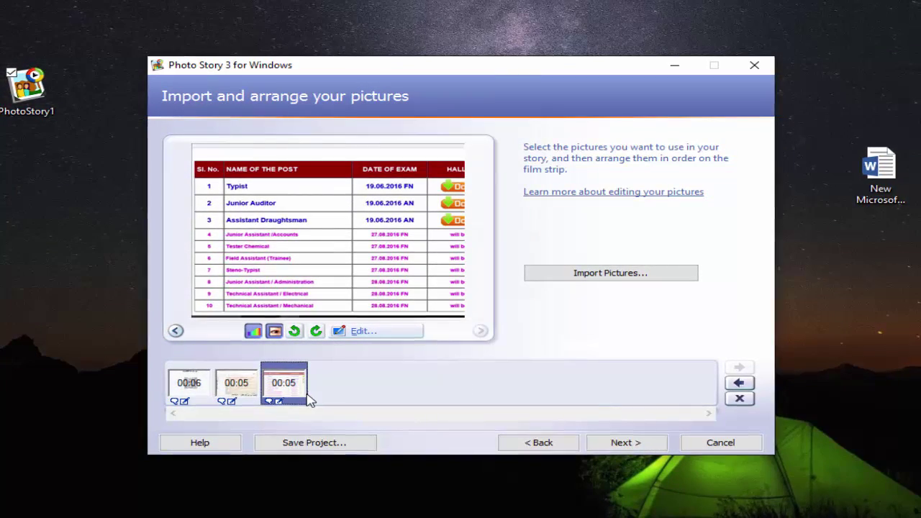
Continue past the titles to the narration stage and delete the first picture's narration
click(622, 441)
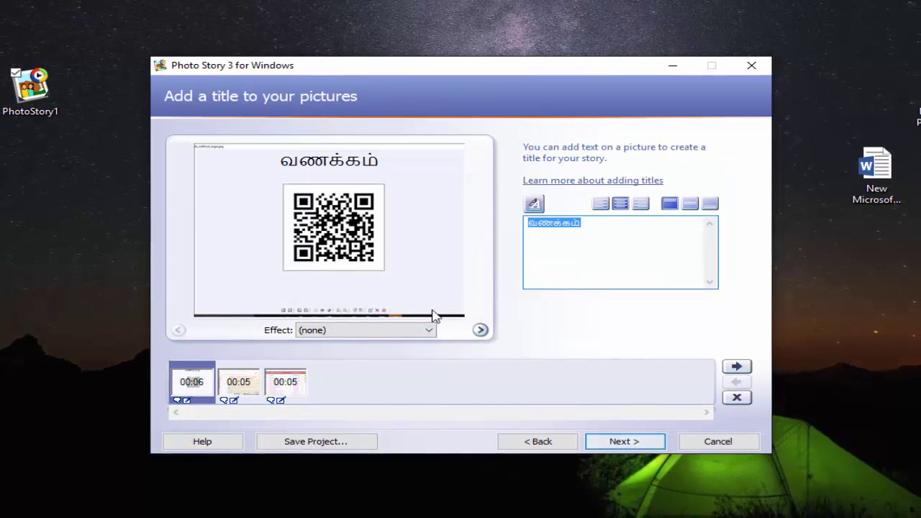
click(630, 438)
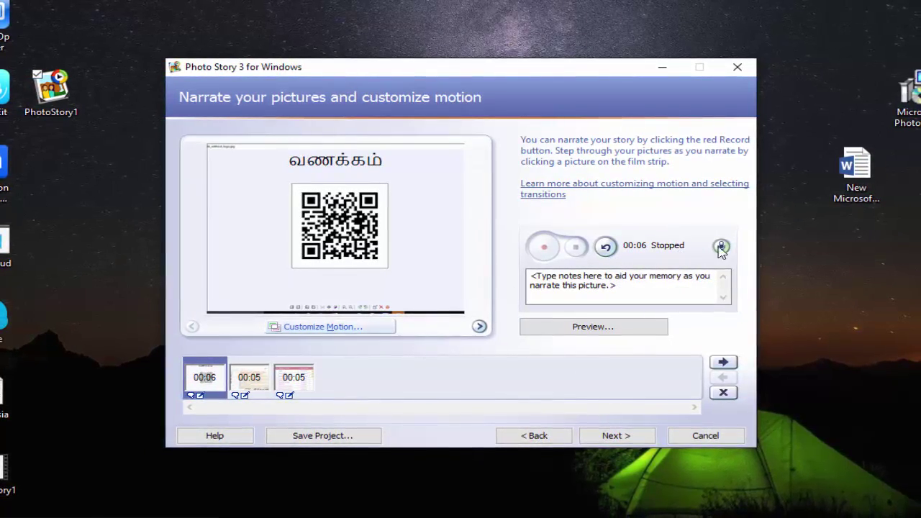
click(605, 246)
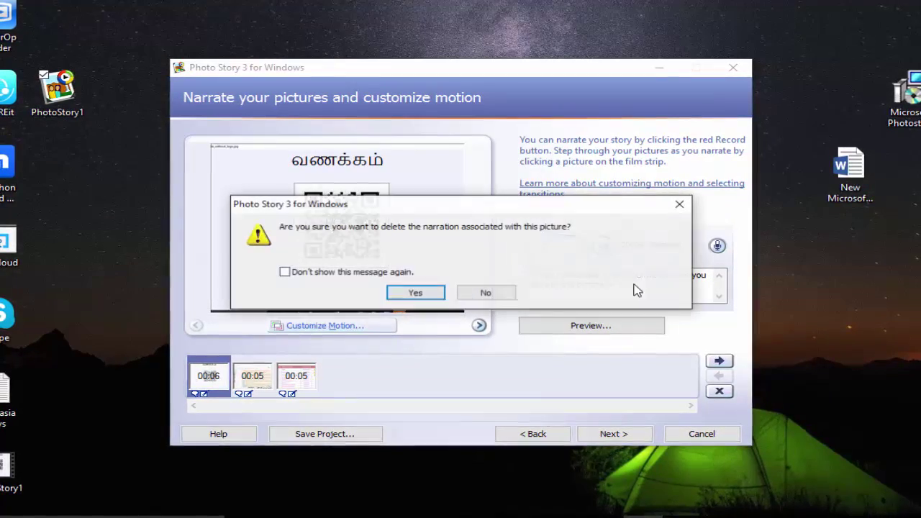
click(424, 292)
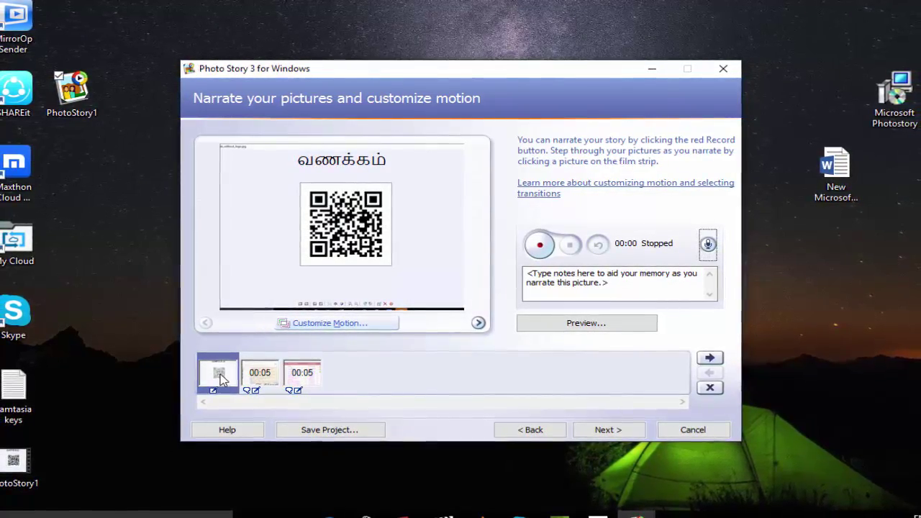
Try recording a new narration for the first picture, and delete that recording
click(539, 244)
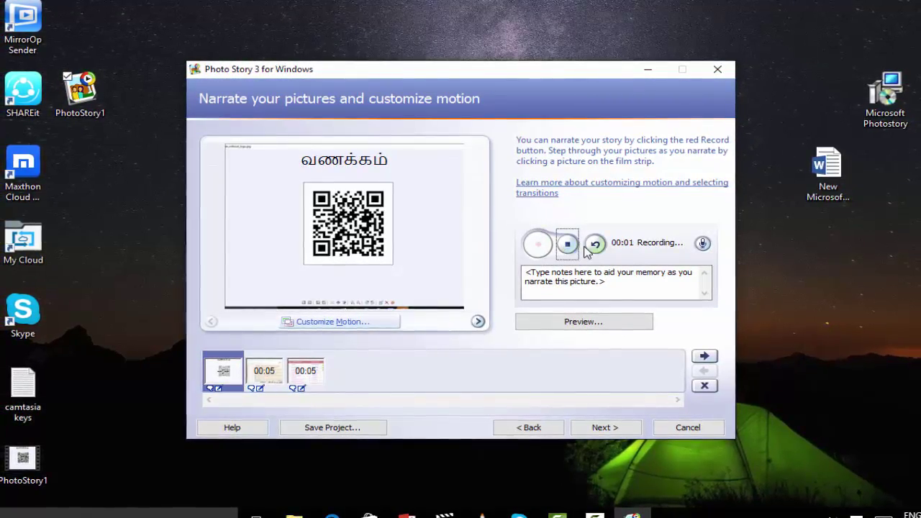
click(595, 244)
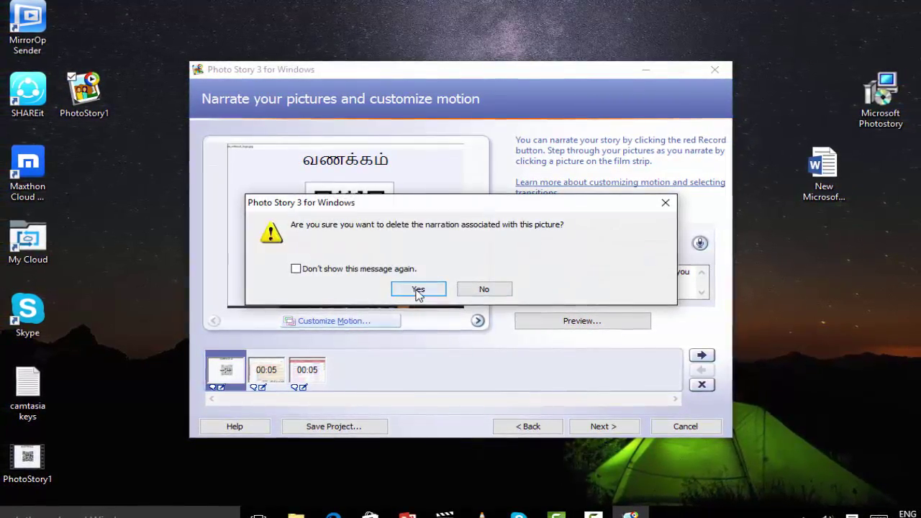
click(419, 288)
Check the narration on the second and third pictures and continue to the background music stage
click(268, 368)
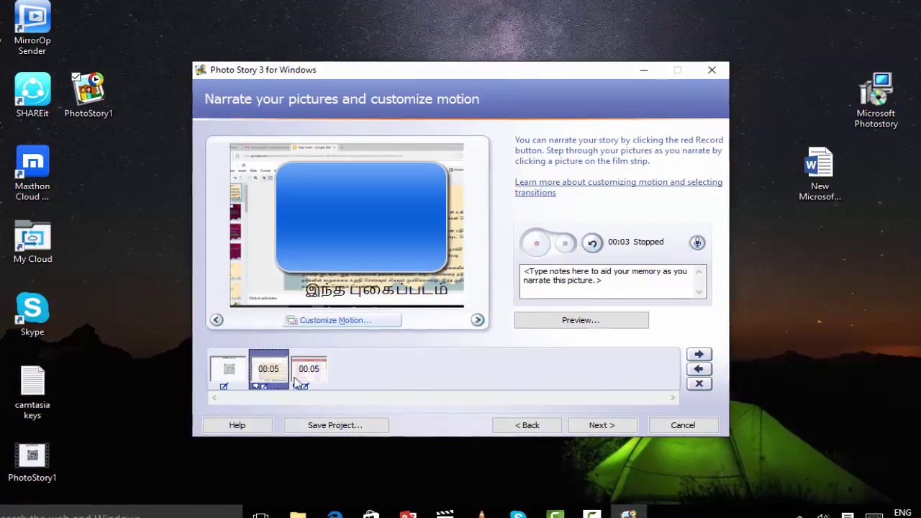
click(306, 370)
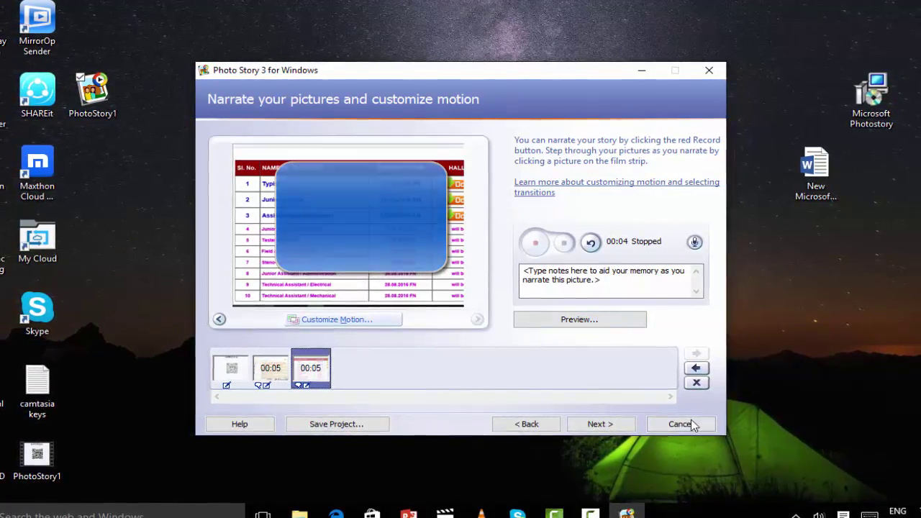
click(610, 424)
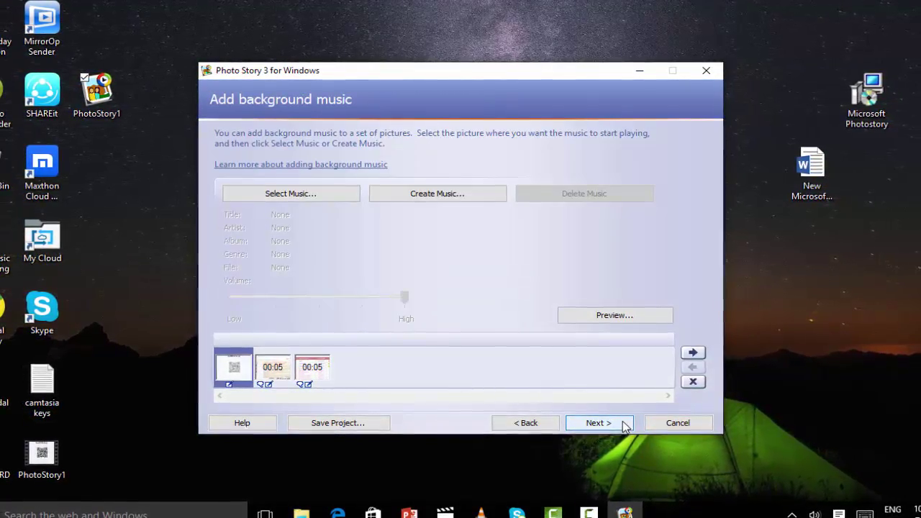
Exit Photo Story without saving the project changes and refresh the desktop
click(676, 423)
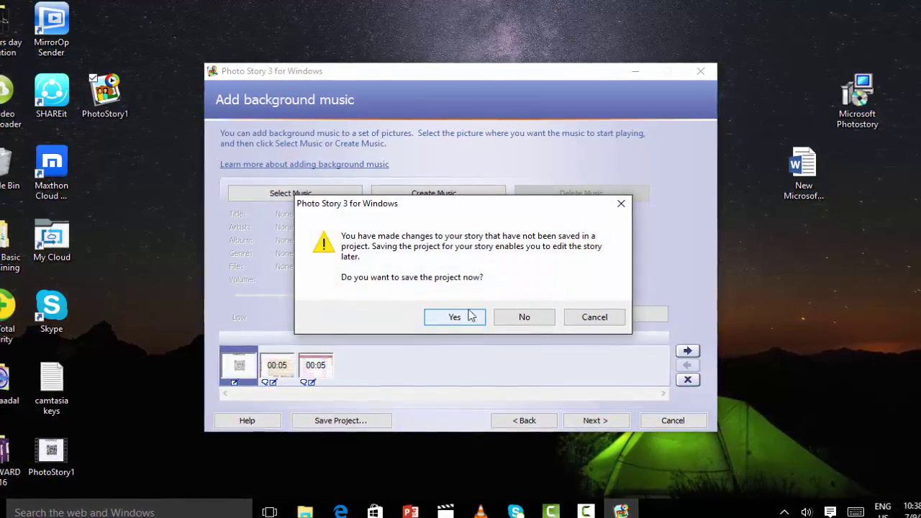
click(520, 317)
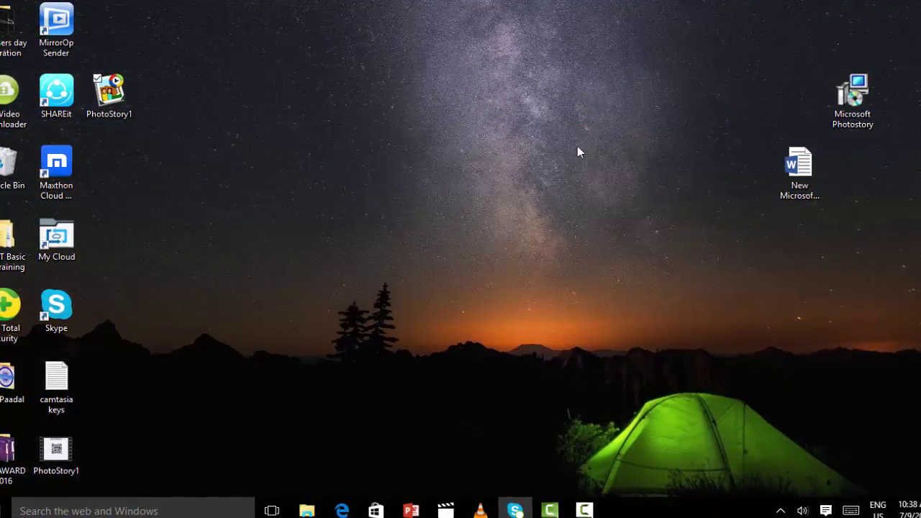
right_click(522, 168)
click(459, 201)
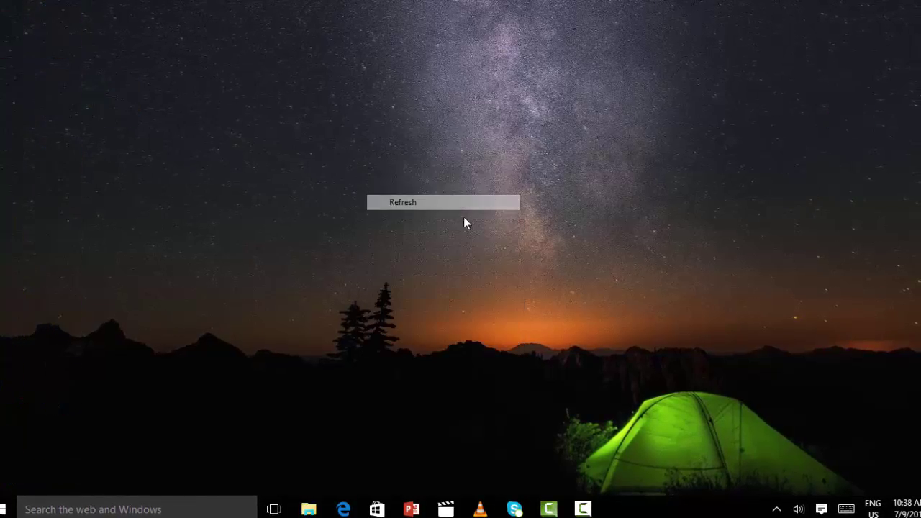